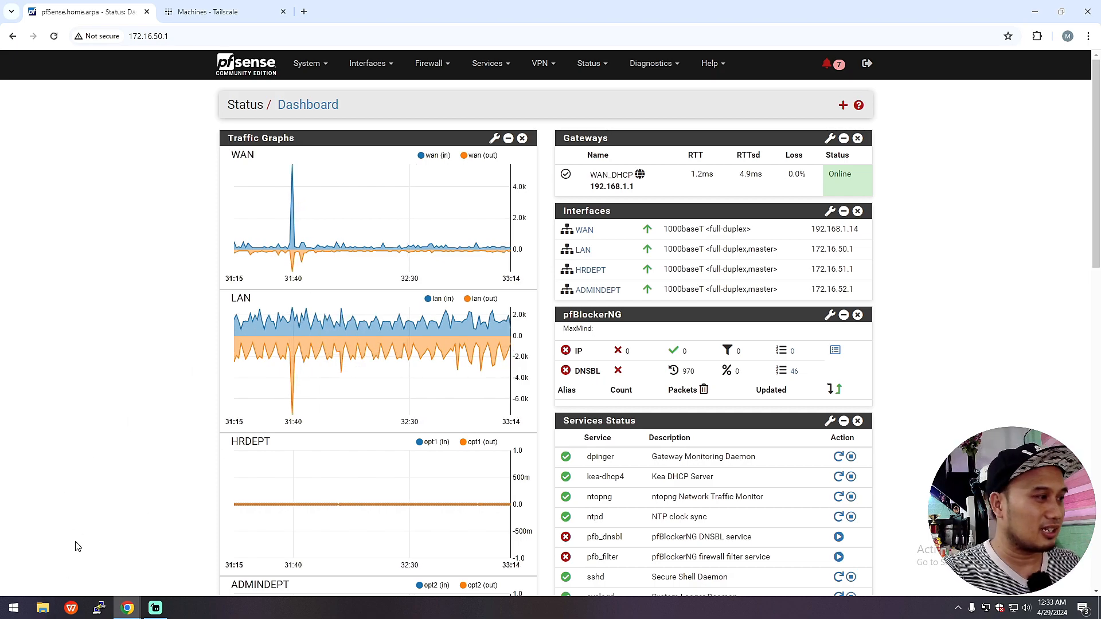
Step: In the incognito window, browse Tailscale's pricing plans: Personal $0, Starter $6, Premium $18, Enterprise Custom
{"action": "mouse_move", "coordinate": [127, 608]}
{"action": "left_click", "coordinate": [195, 553]}
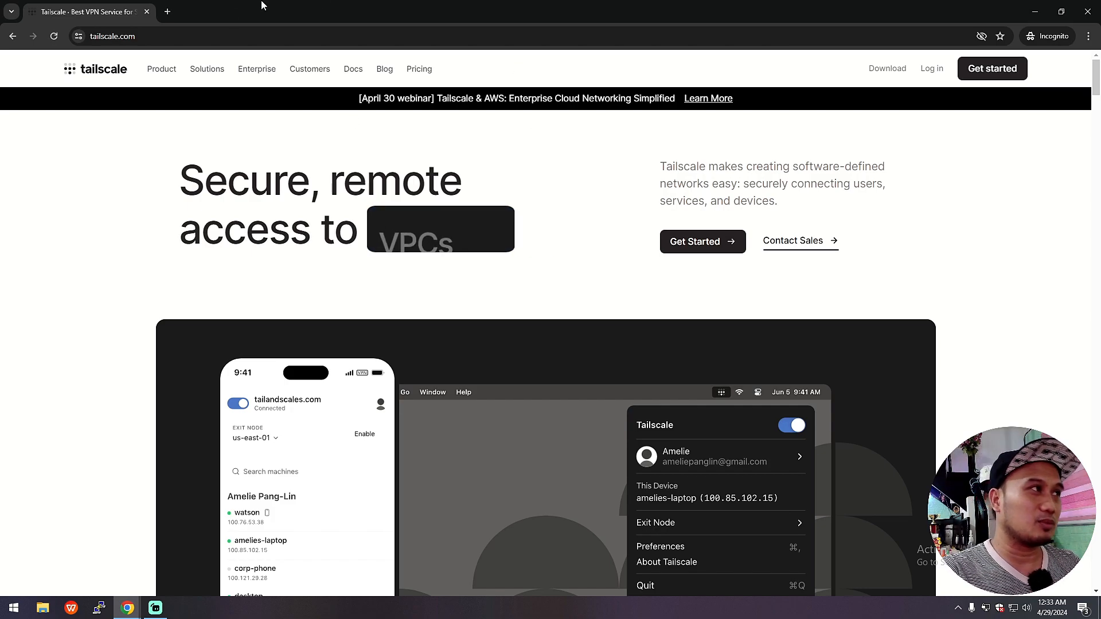
{"action": "left_click", "coordinate": [170, 35]}
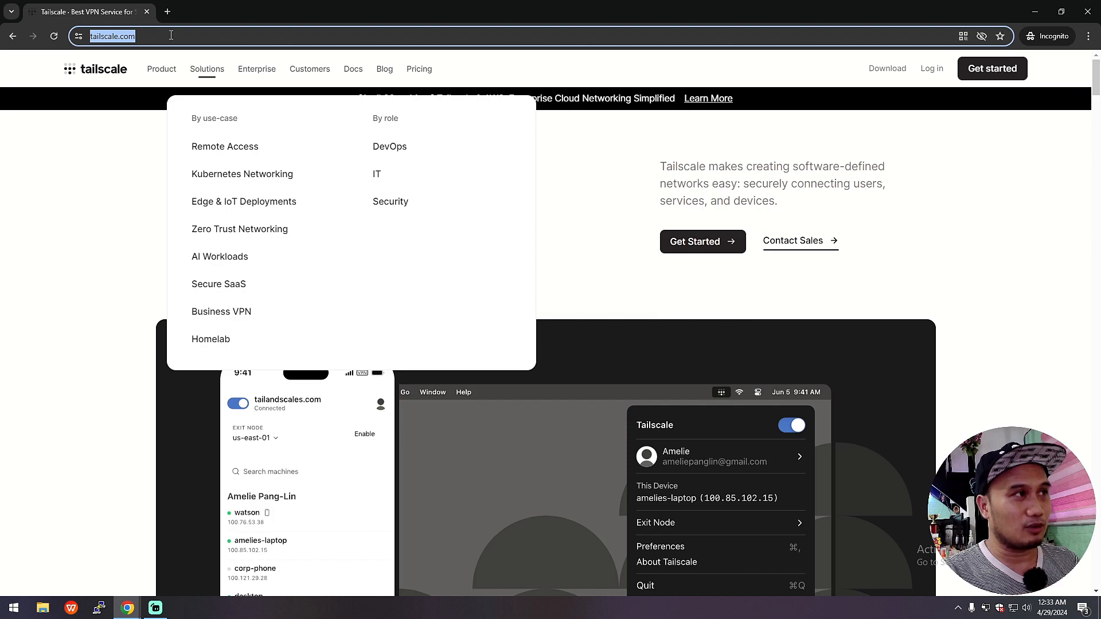
{"action": "left_click", "coordinate": [418, 71]}
{"action": "scroll", "coordinate": [675, 394], "scroll_direction": "down", "scroll_amount": 3}
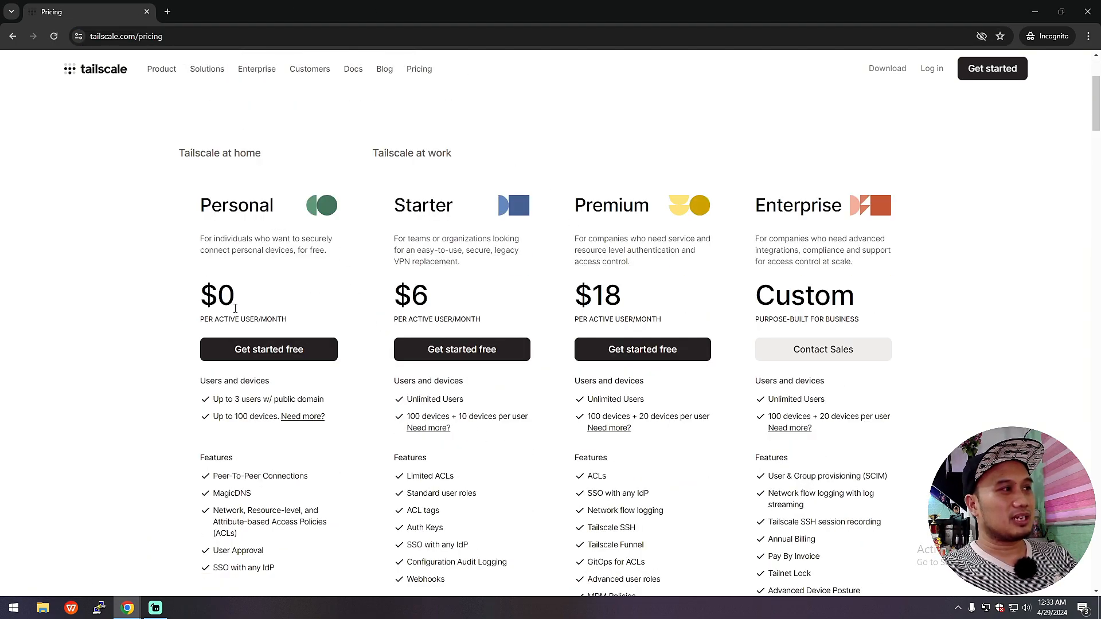
{"action": "scroll", "coordinate": [238, 306], "scroll_direction": "down", "scroll_amount": 4}
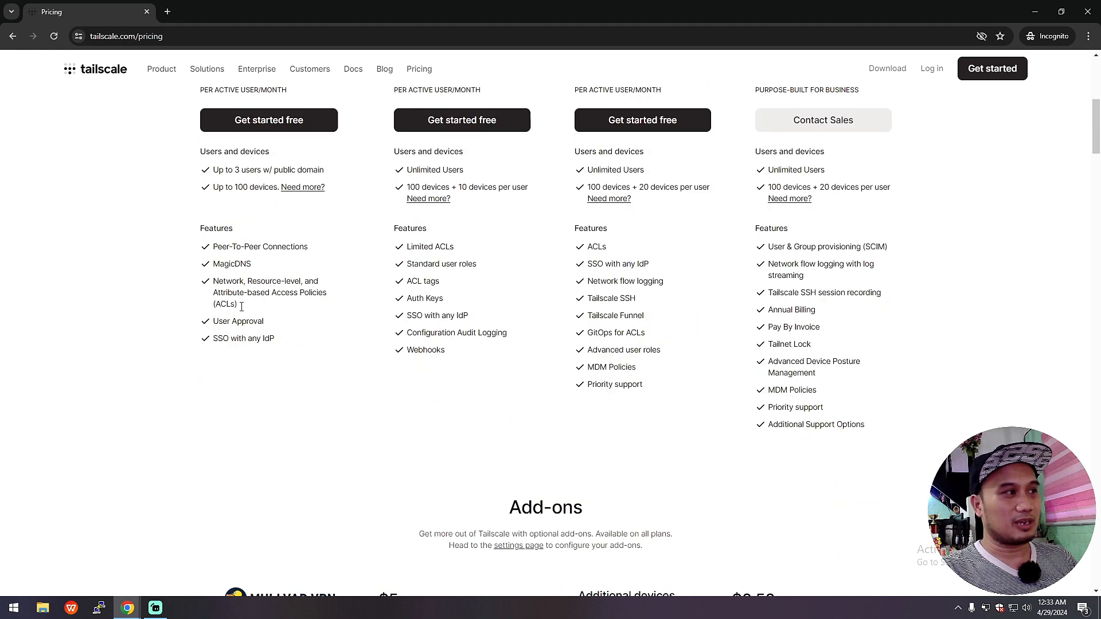
{"action": "left_click_drag", "start_coordinate": [197, 171], "coordinate": [285, 341]}
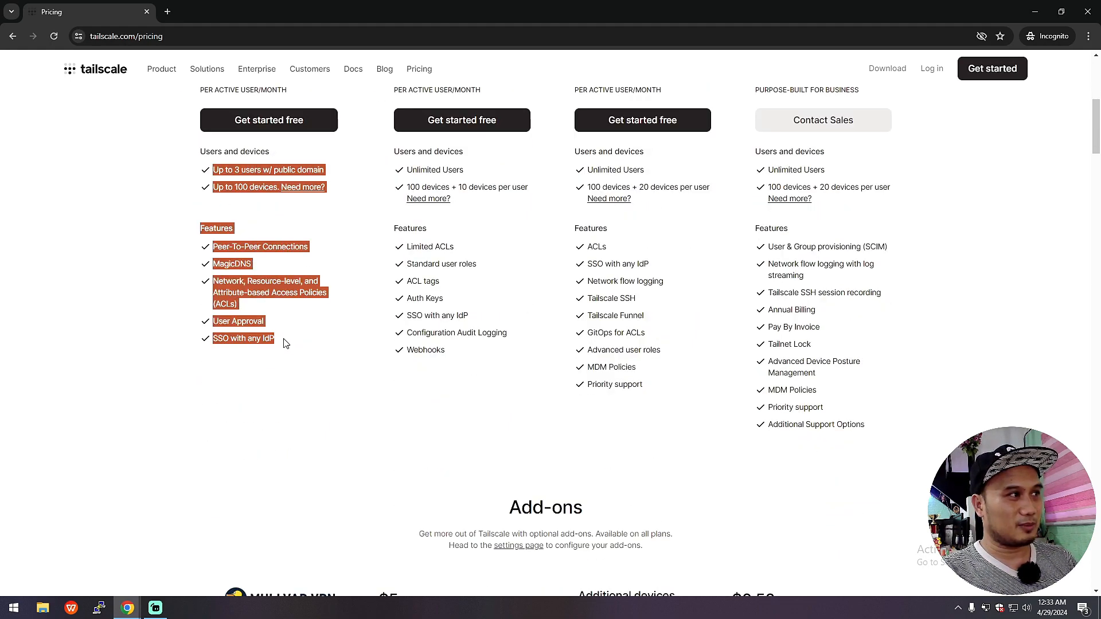
{"action": "left_click", "coordinate": [270, 292]}
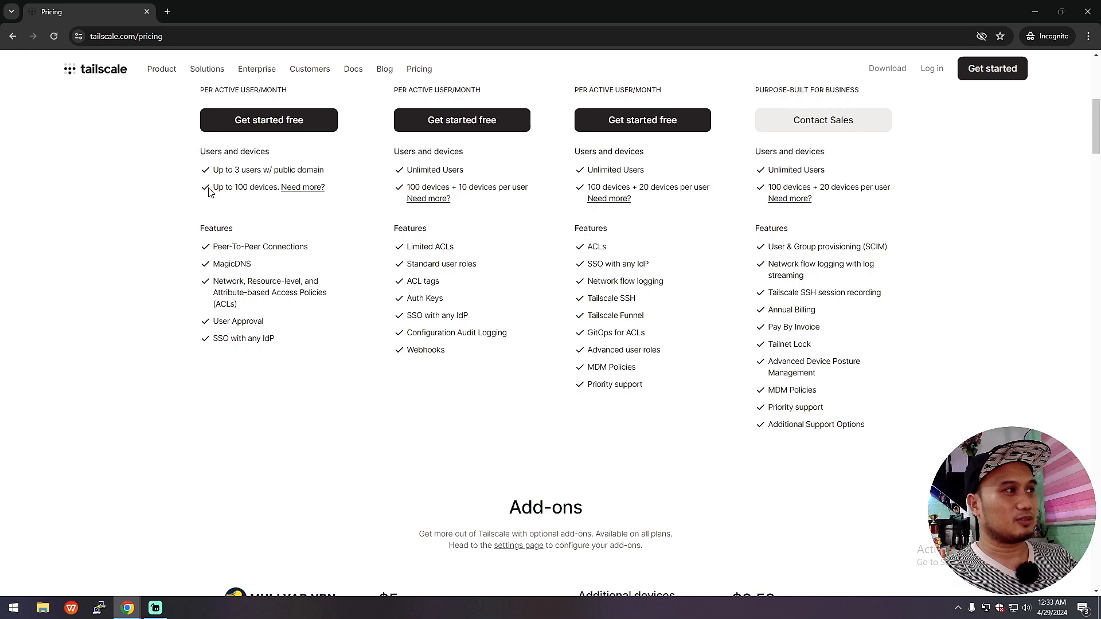
{"action": "scroll", "coordinate": [265, 238], "scroll_direction": "up", "scroll_amount": 2}
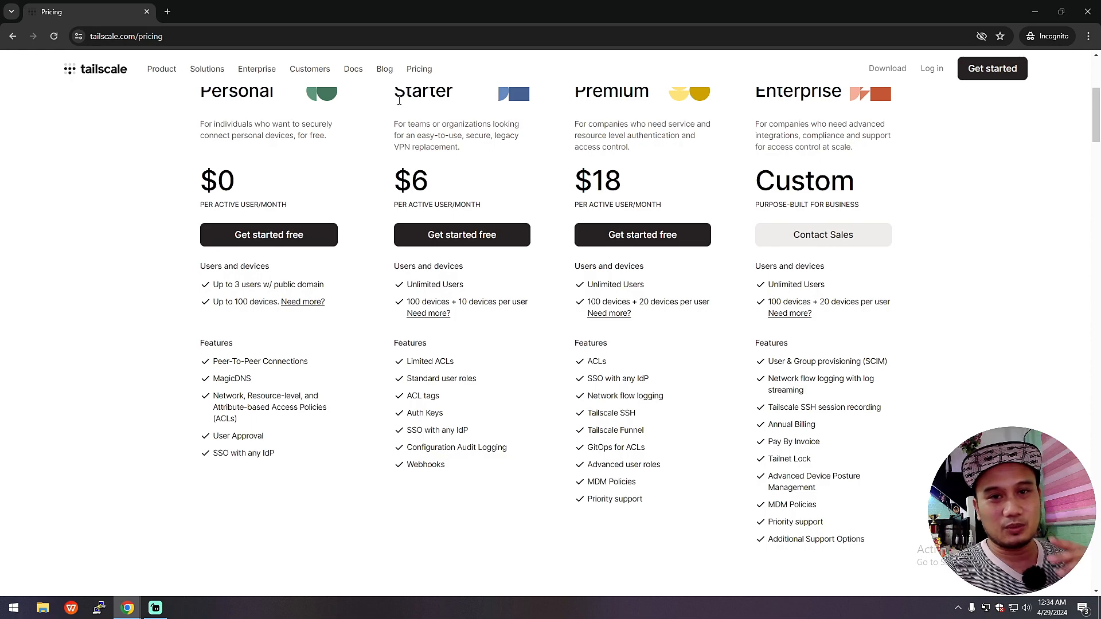
{"action": "scroll", "coordinate": [454, 134], "scroll_direction": "up", "scroll_amount": 3}
{"action": "scroll", "coordinate": [453, 149], "scroll_direction": "up", "scroll_amount": 1}
{"action": "scroll", "coordinate": [452, 160], "scroll_direction": "down", "scroll_amount": 2}
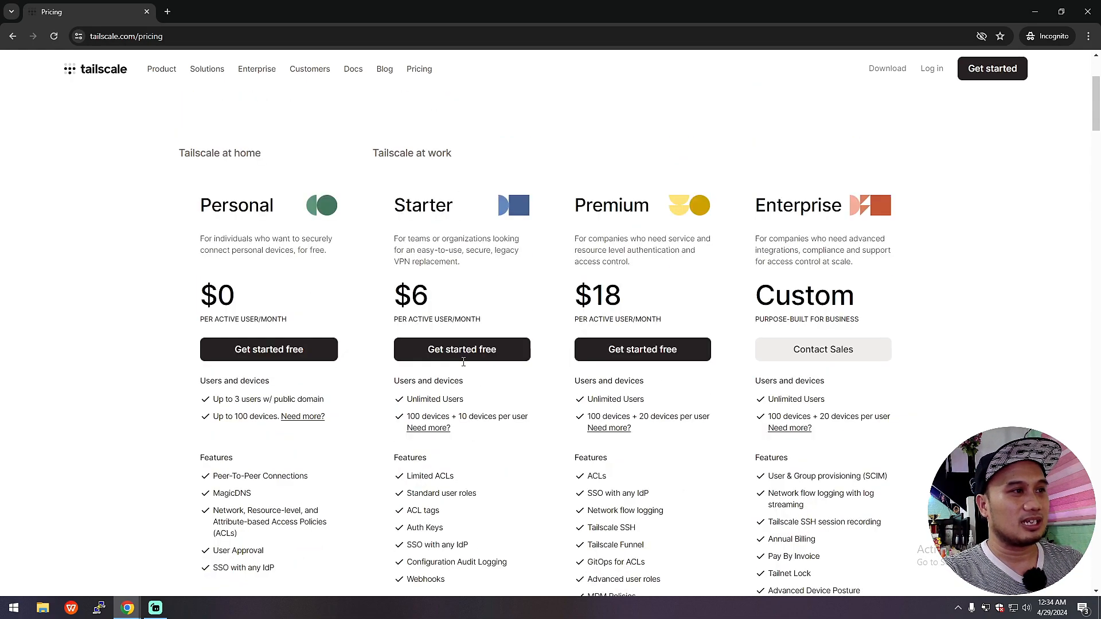
{"action": "left_click_drag", "start_coordinate": [407, 211], "coordinate": [453, 216]}
{"action": "left_click_drag", "start_coordinate": [383, 301], "coordinate": [478, 277]}
{"action": "left_click_drag", "start_coordinate": [573, 207], "coordinate": [821, 207]}
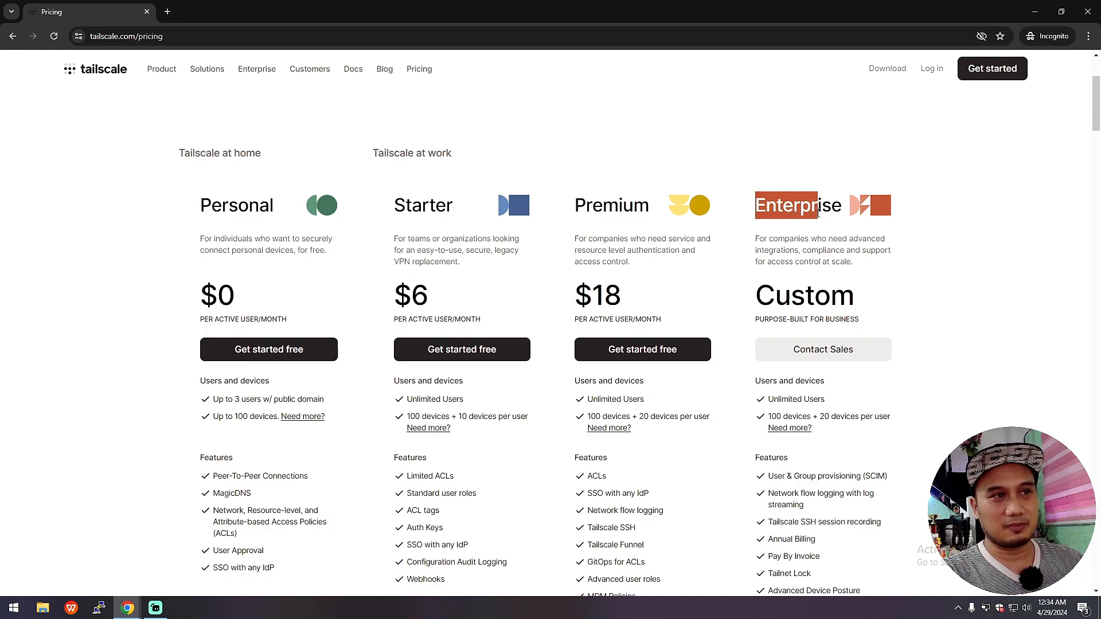
{"action": "scroll", "coordinate": [980, 388], "scroll_direction": "down", "scroll_amount": 1}
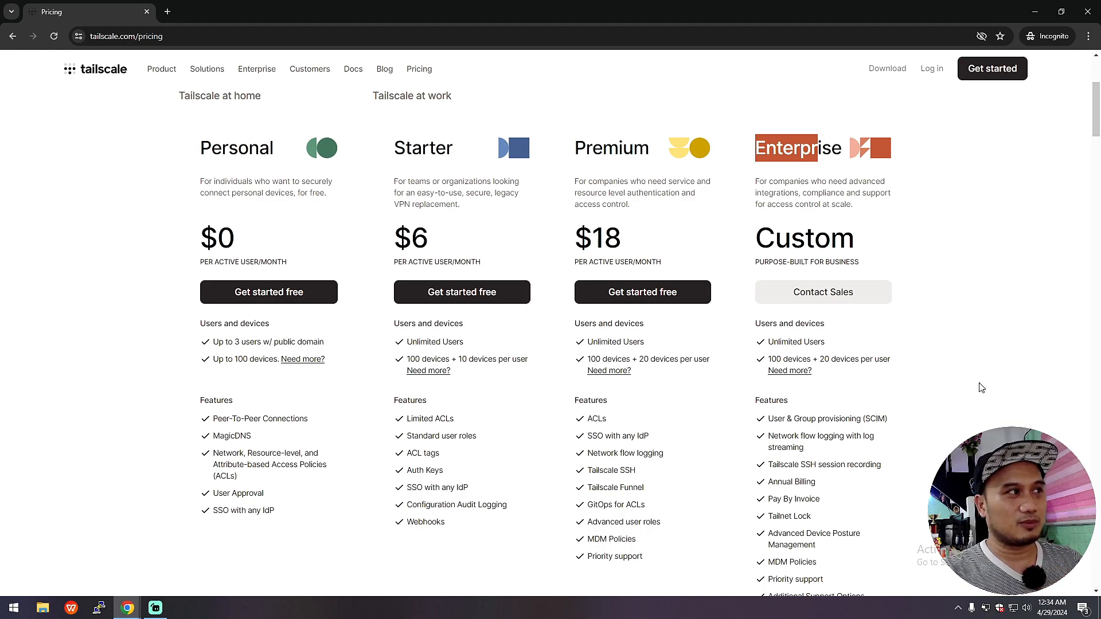
{"action": "scroll", "coordinate": [448, 230], "scroll_direction": "up", "scroll_amount": 2}
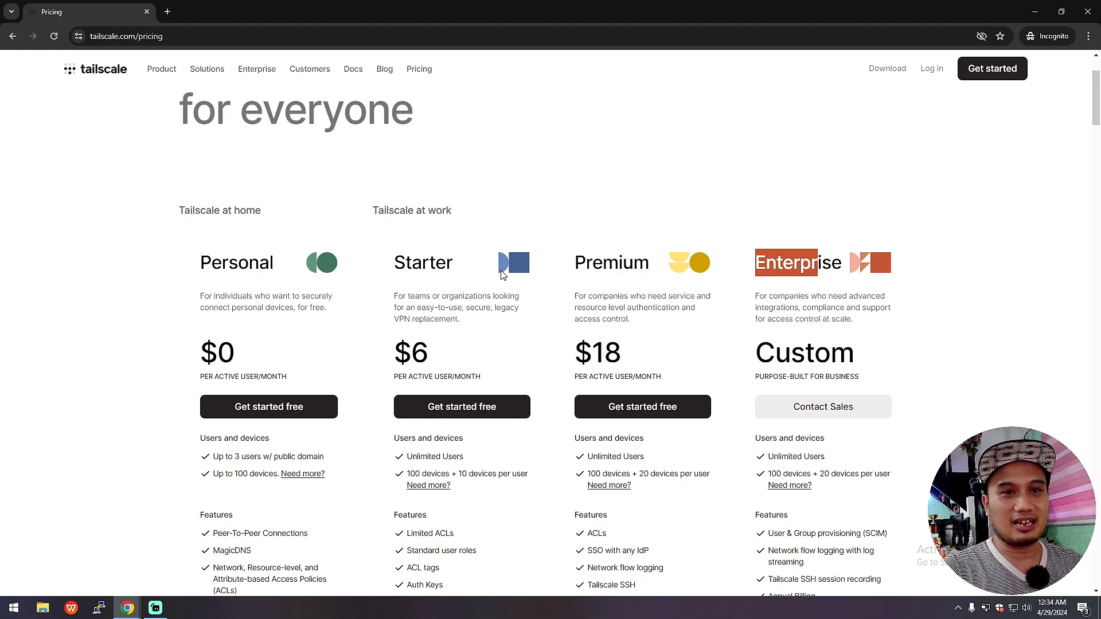
{"action": "scroll", "coordinate": [405, 437], "scroll_direction": "down", "scroll_amount": 1}
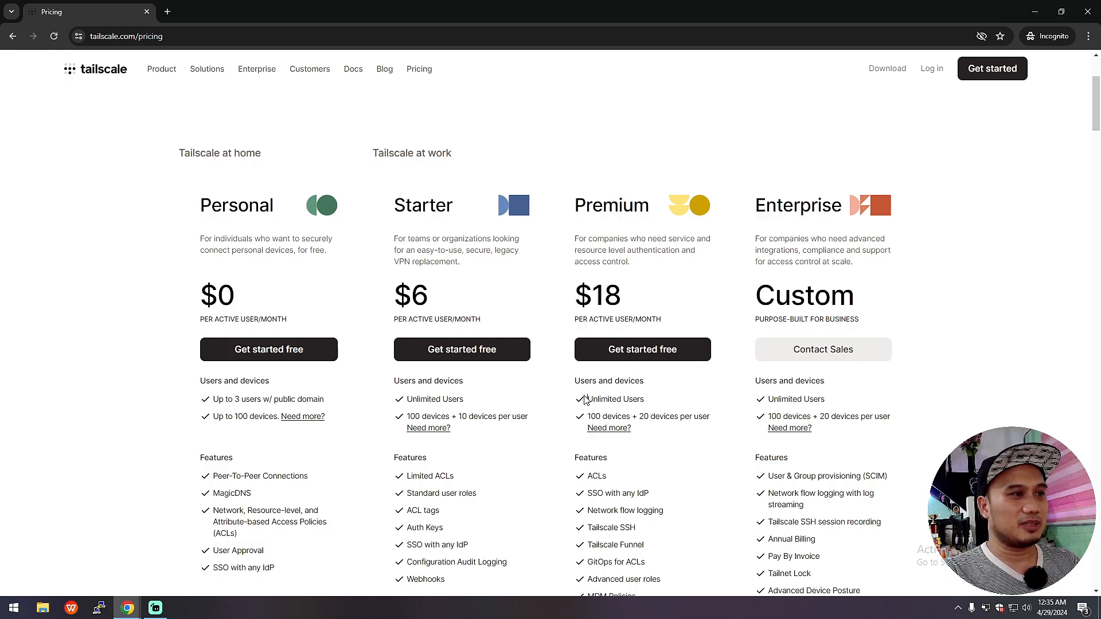
{"action": "left_click_drag", "start_coordinate": [572, 300], "coordinate": [665, 308]}
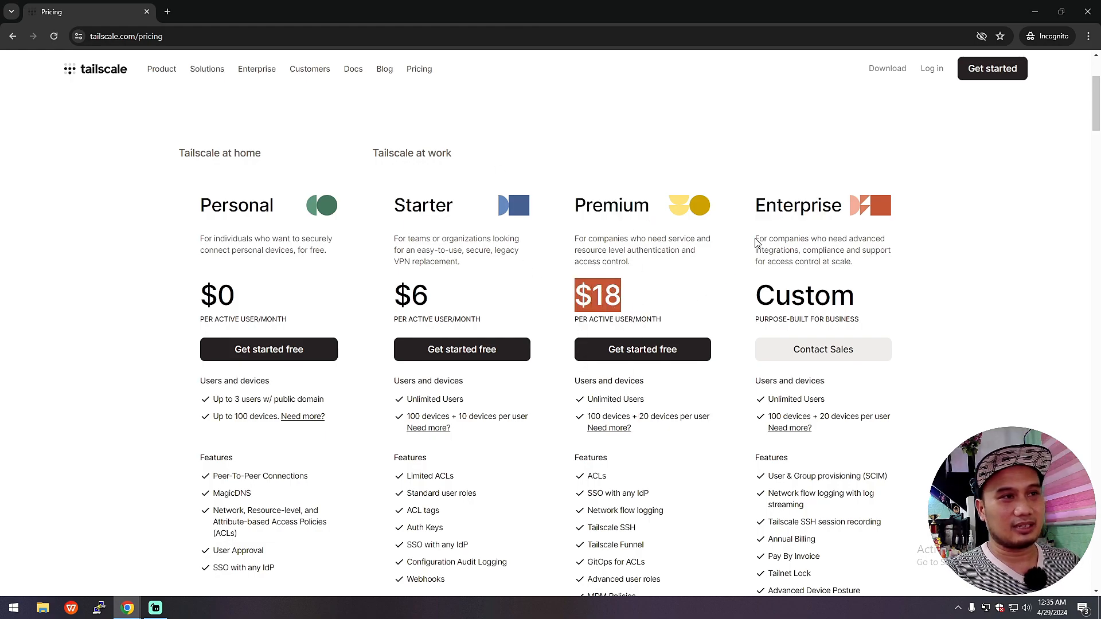
{"action": "left_click", "coordinate": [772, 213]}
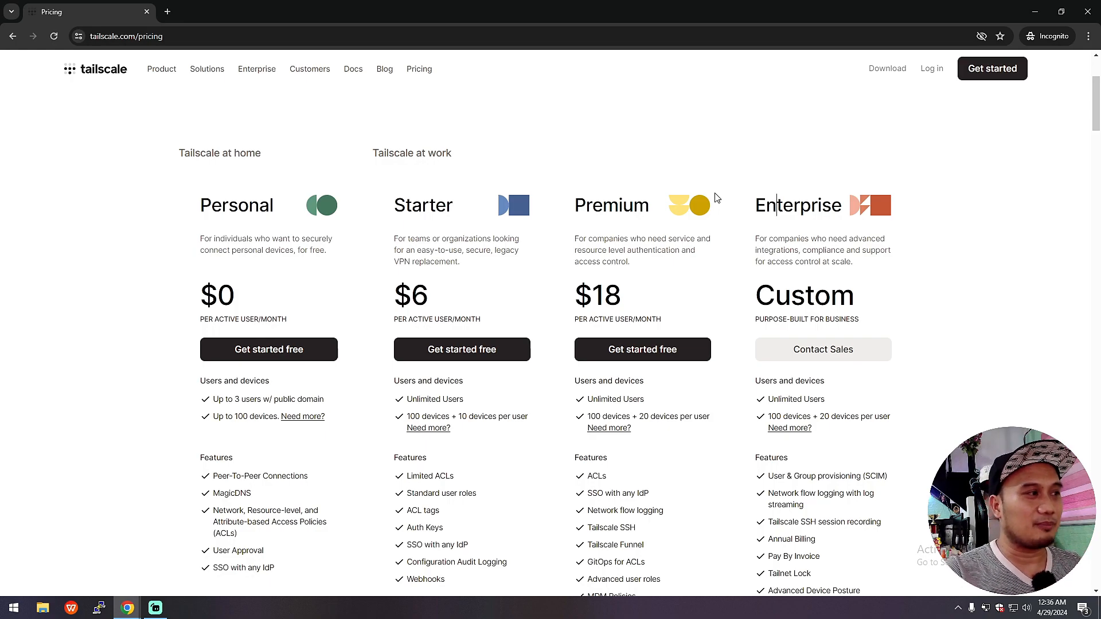
{"action": "left_click_drag", "start_coordinate": [194, 207], "coordinate": [298, 227]}
Step: Highlight the Personal plan's $0 price on the pricing page
{"action": "left_click", "coordinate": [236, 293]}
{"action": "left_click_drag", "start_coordinate": [214, 296], "coordinate": [203, 284]}
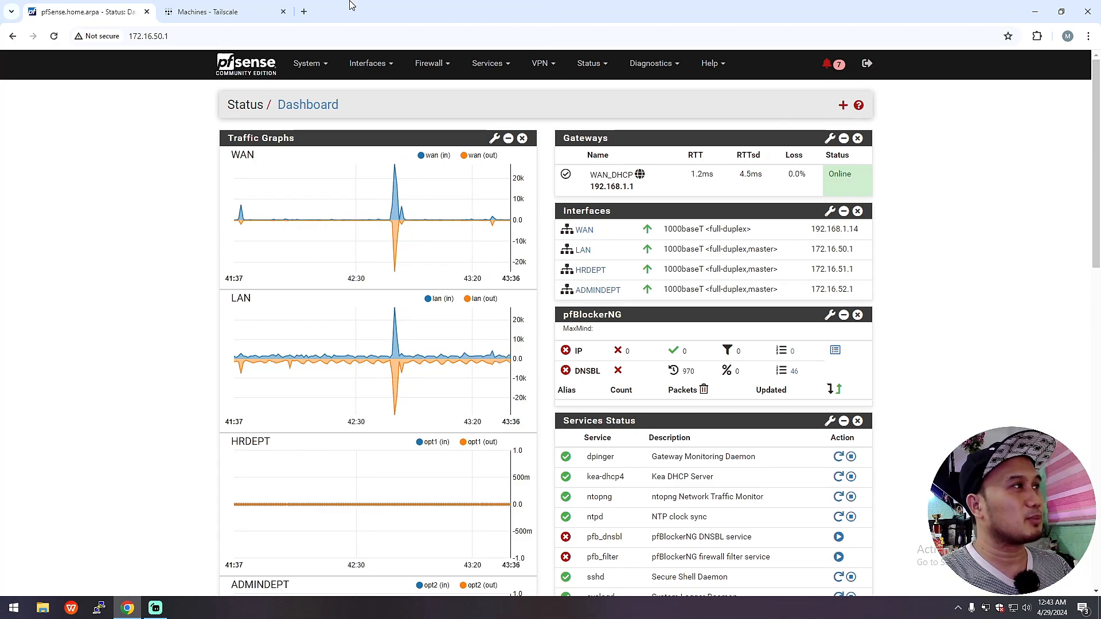
Step: In a new incognito window, search for Tailscale, open tailscale.com and go to its login page
{"action": "left_click", "coordinate": [224, 12]}
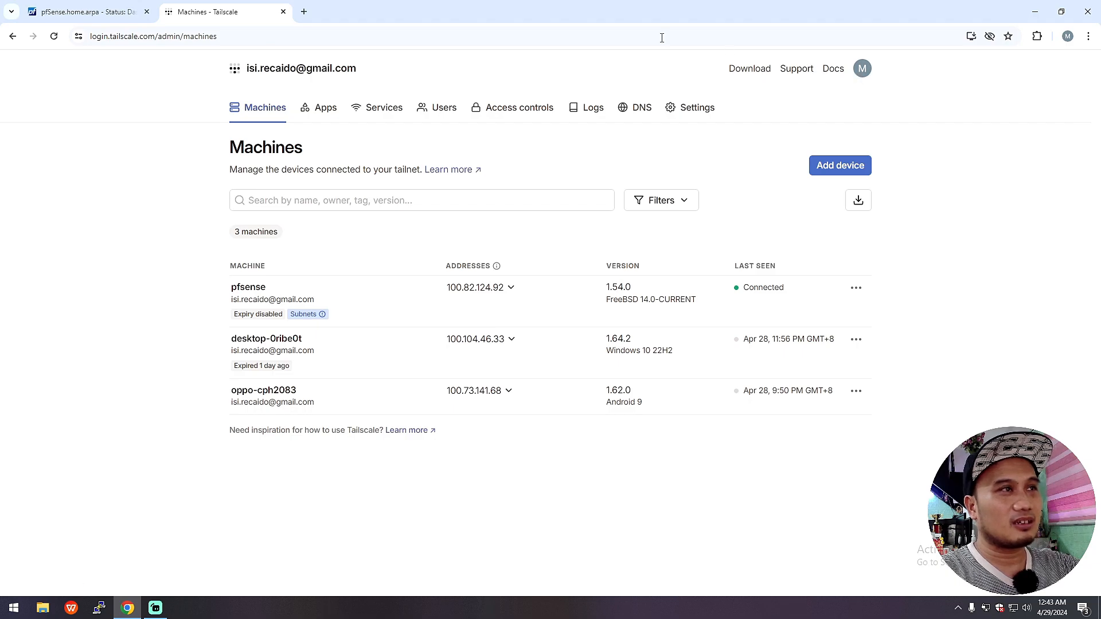
{"action": "key", "text": "ctrl+shift+n"}
{"action": "type", "text": "tale"}
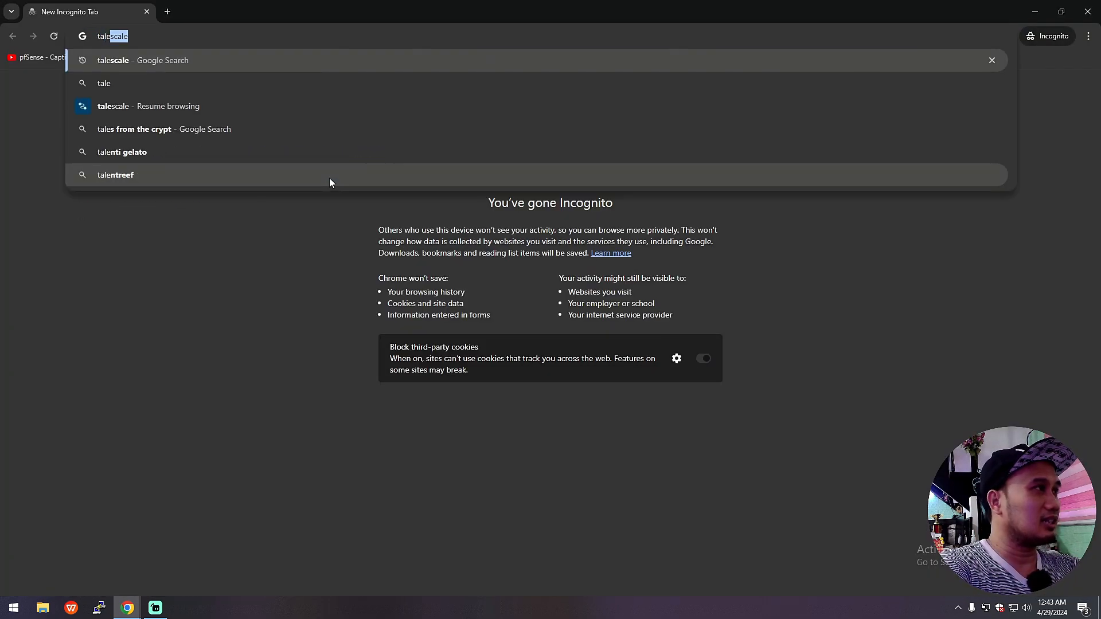
{"action": "key", "text": "Return"}
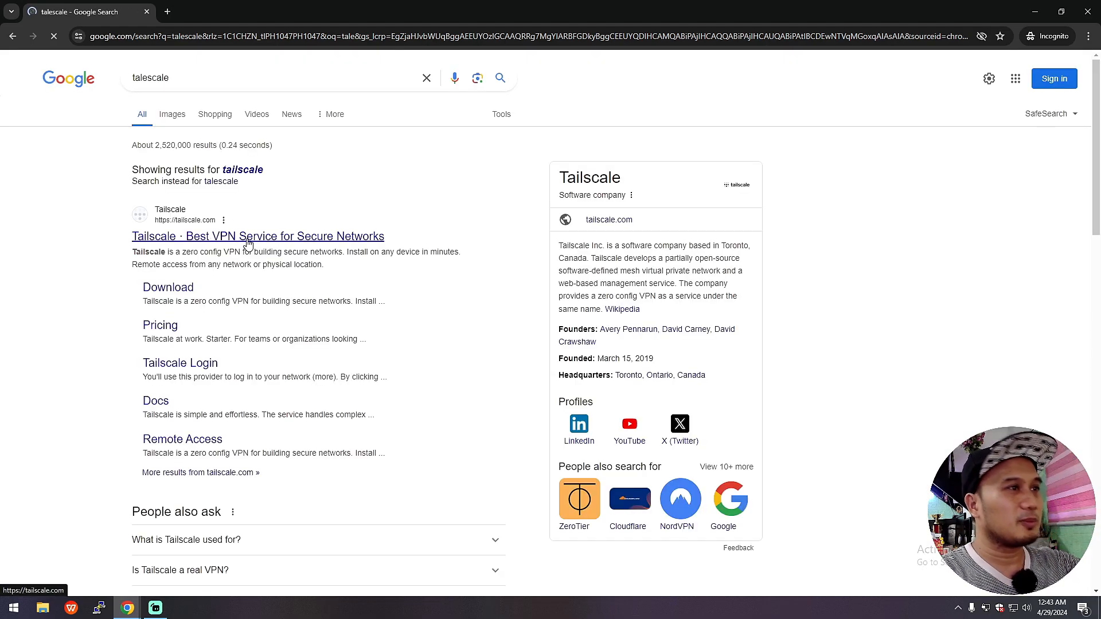
{"action": "left_click", "coordinate": [248, 241]}
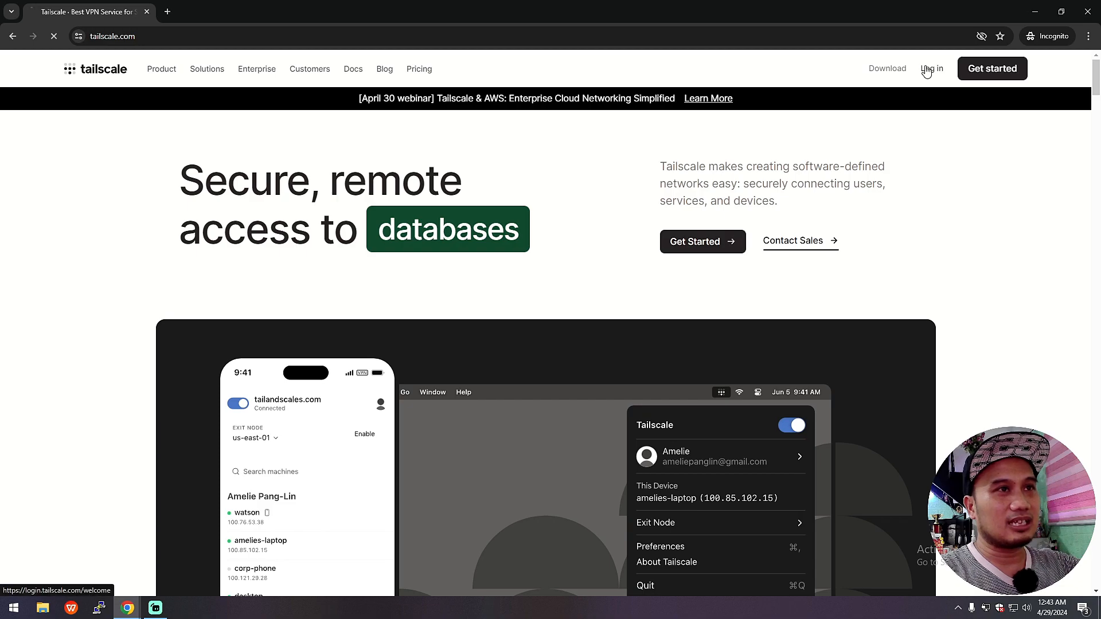
{"action": "left_click", "coordinate": [932, 69]}
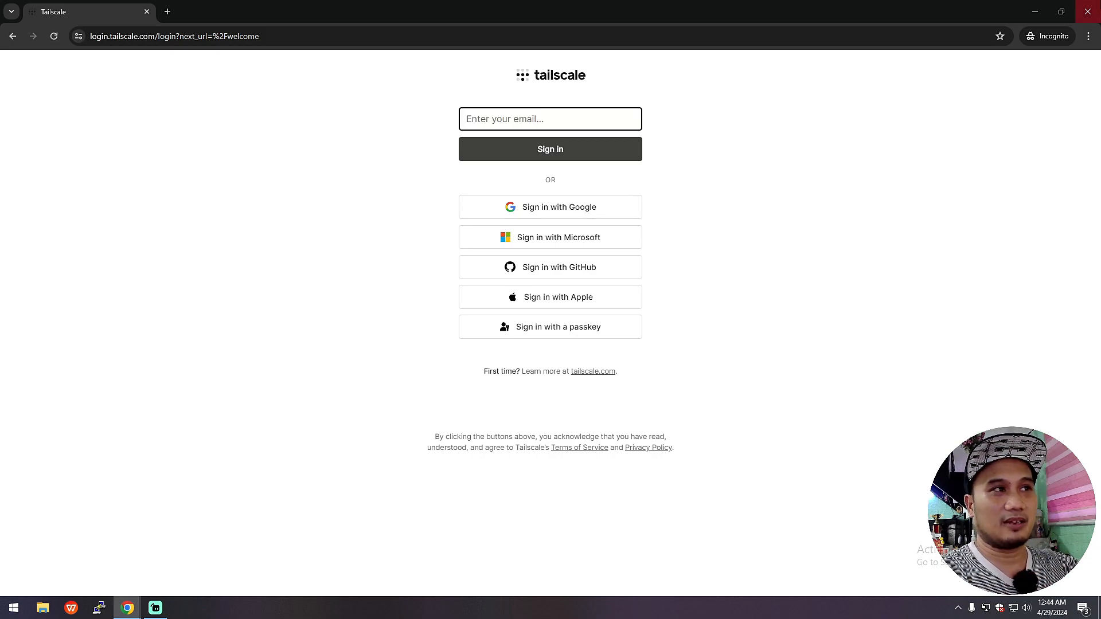
Step: Close the incognito window and check which account is signed in to the admin console
{"action": "left_click", "coordinate": [1087, 11]}
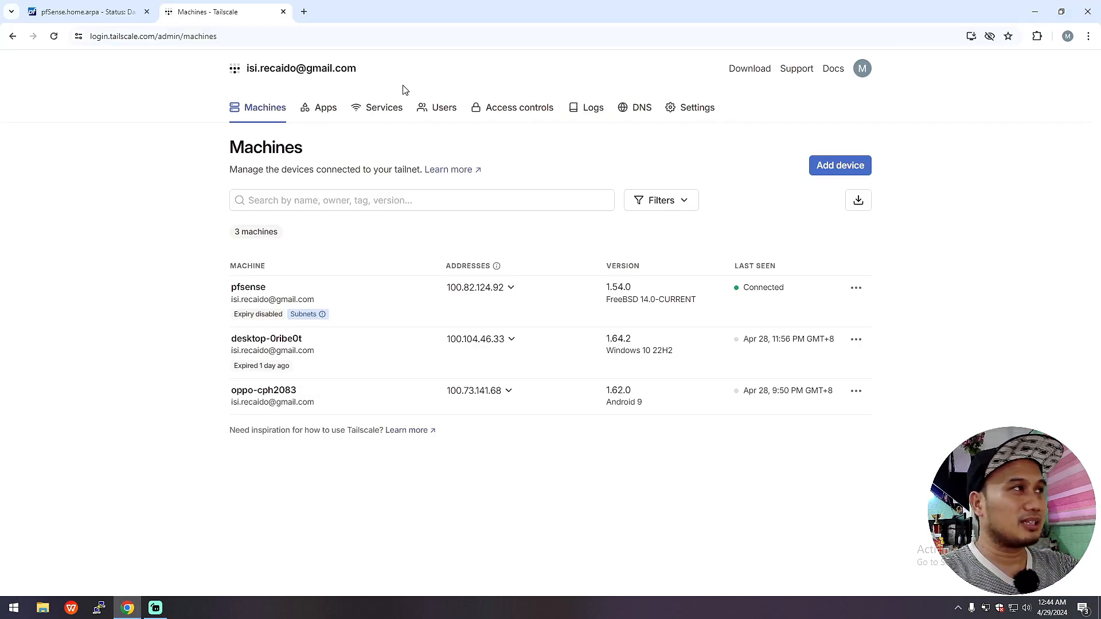
{"action": "left_click", "coordinate": [862, 70]}
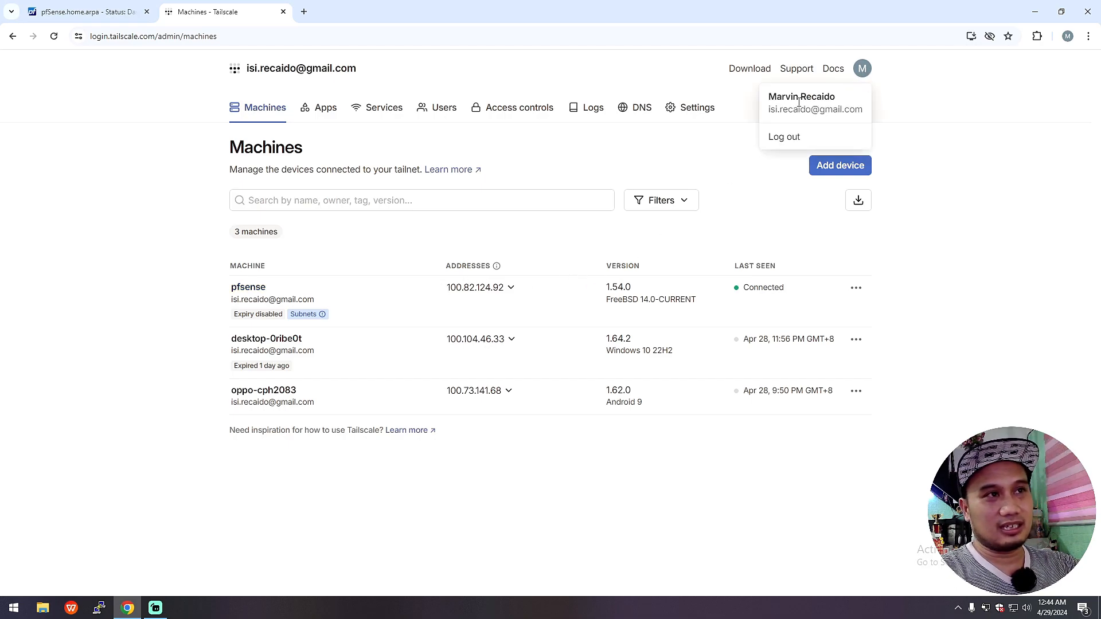
{"action": "left_click", "coordinate": [867, 70]}
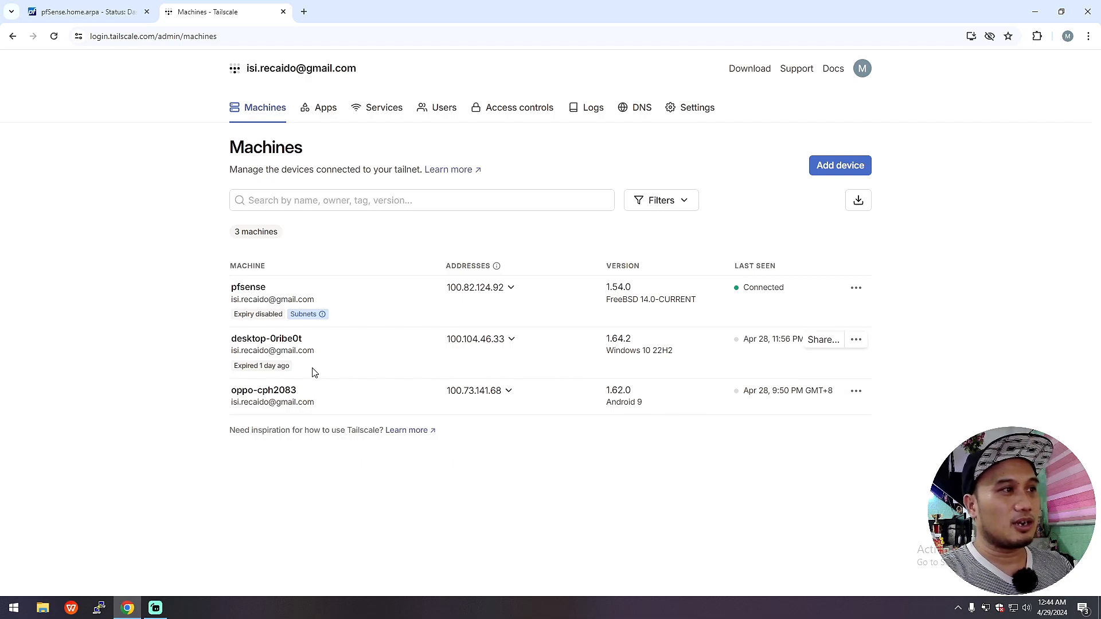
{"action": "left_click", "coordinate": [862, 69]}
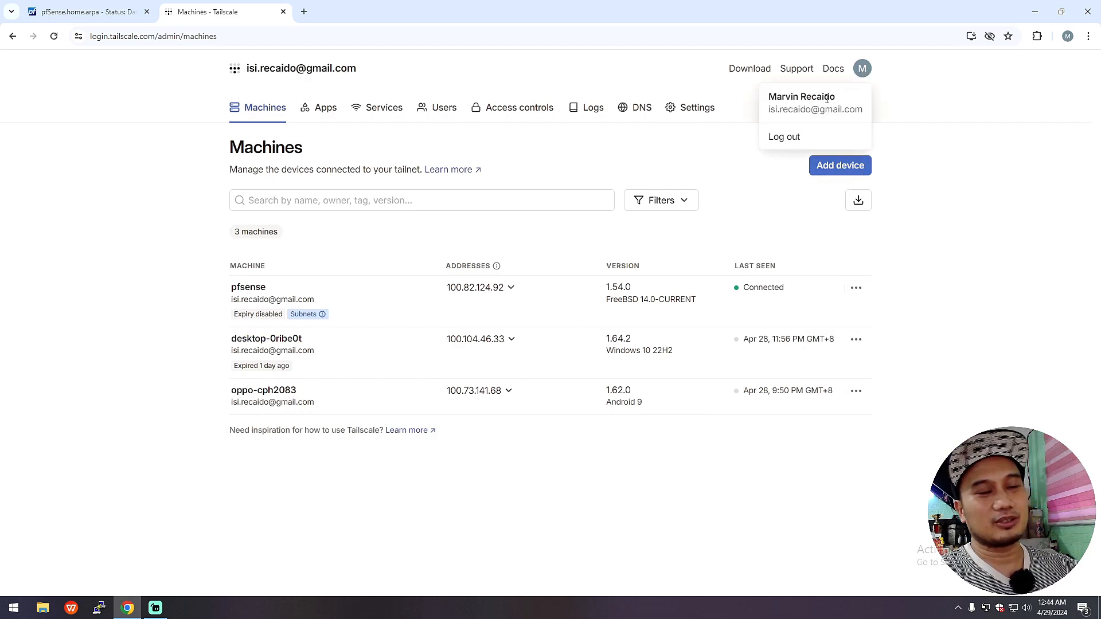
{"action": "left_click", "coordinate": [933, 291]}
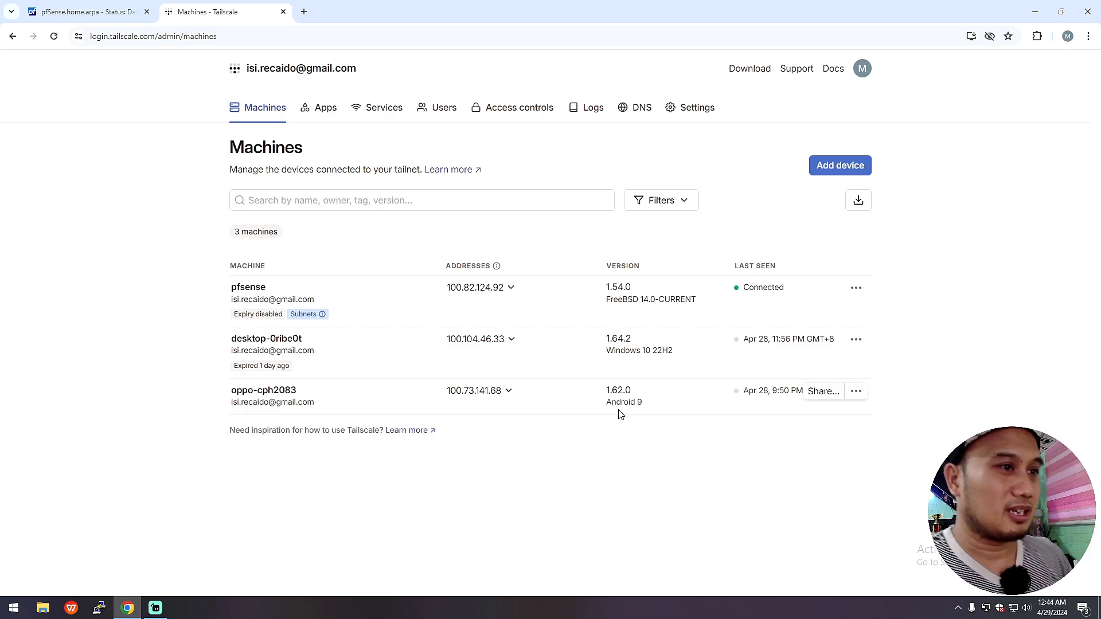
Step: Open the oppo-cph2083 machine's details, then go back to the Machines list
{"action": "left_click", "coordinate": [344, 396]}
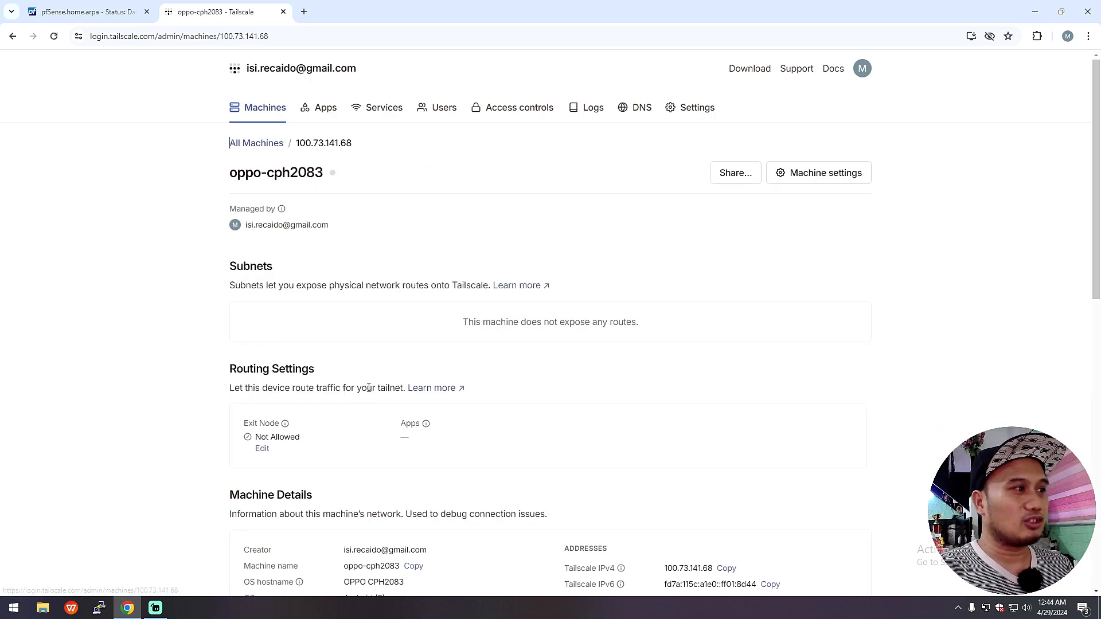
{"action": "left_click", "coordinate": [13, 36]}
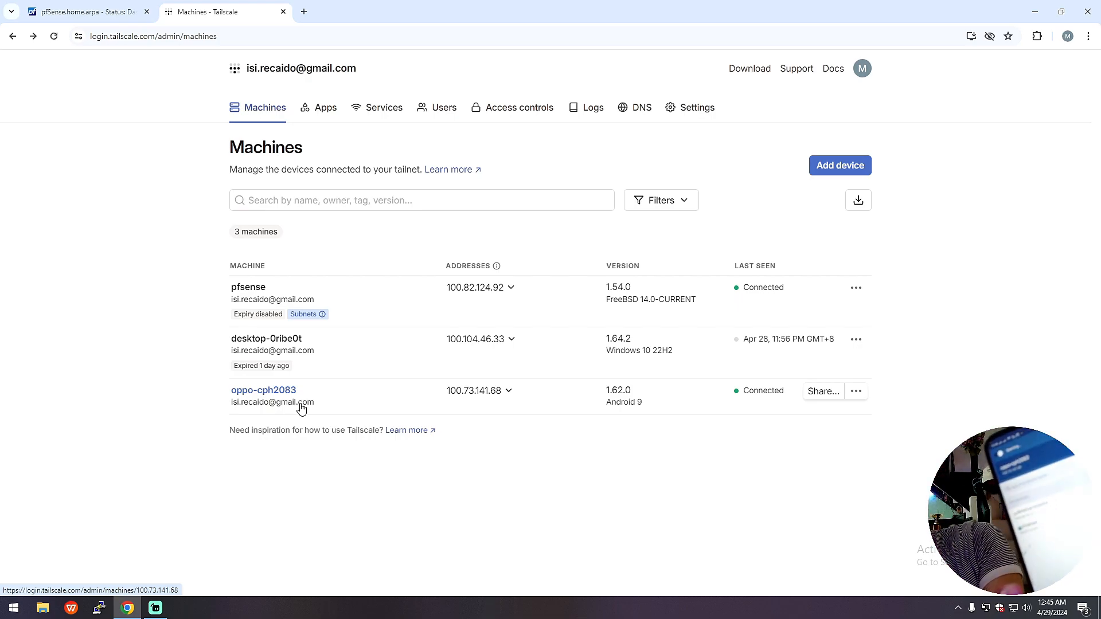
Step: Minimize Streamlabs, reload the Machines list to refresh statuses, and glance at the pfSense dashboard
{"action": "left_click", "coordinate": [154, 611]}
{"action": "left_click", "coordinate": [154, 613]}
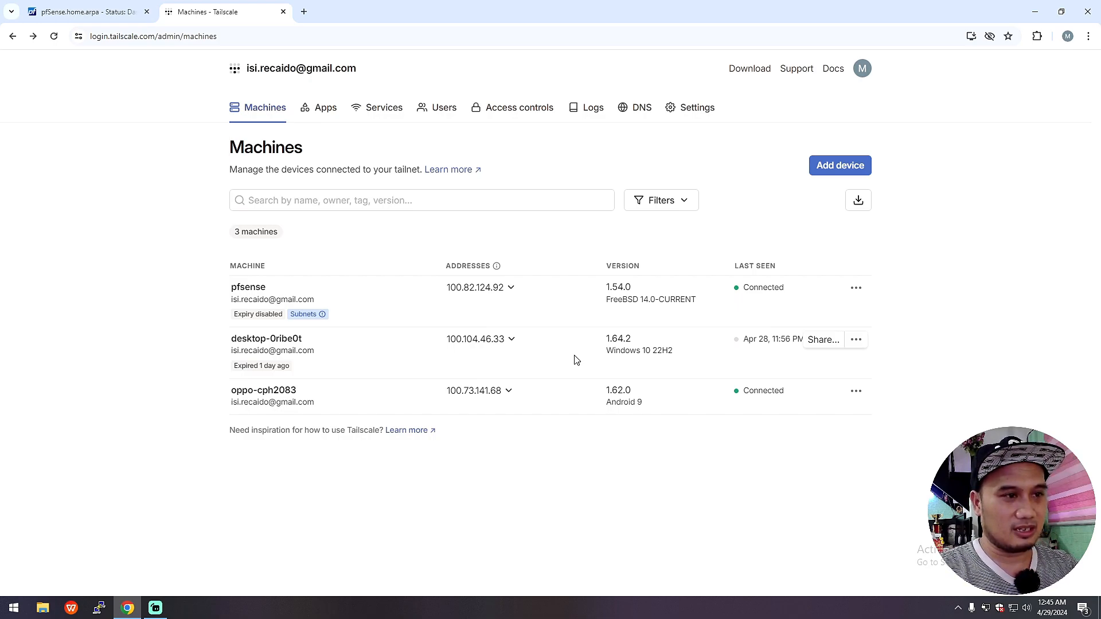
{"action": "left_click", "coordinate": [53, 36]}
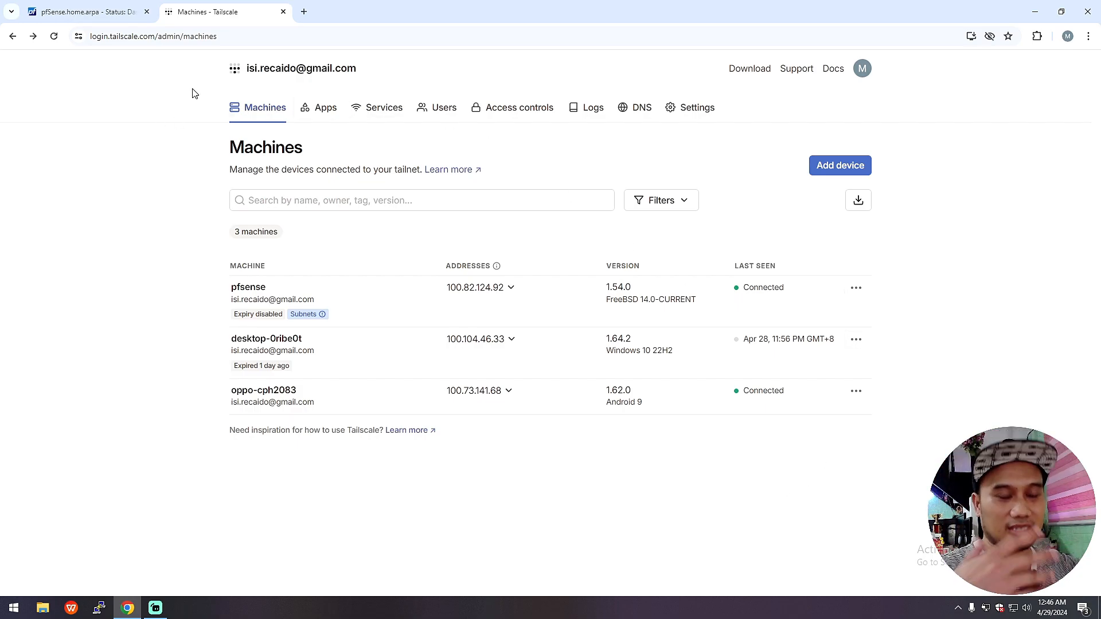
{"action": "left_click", "coordinate": [105, 12]}
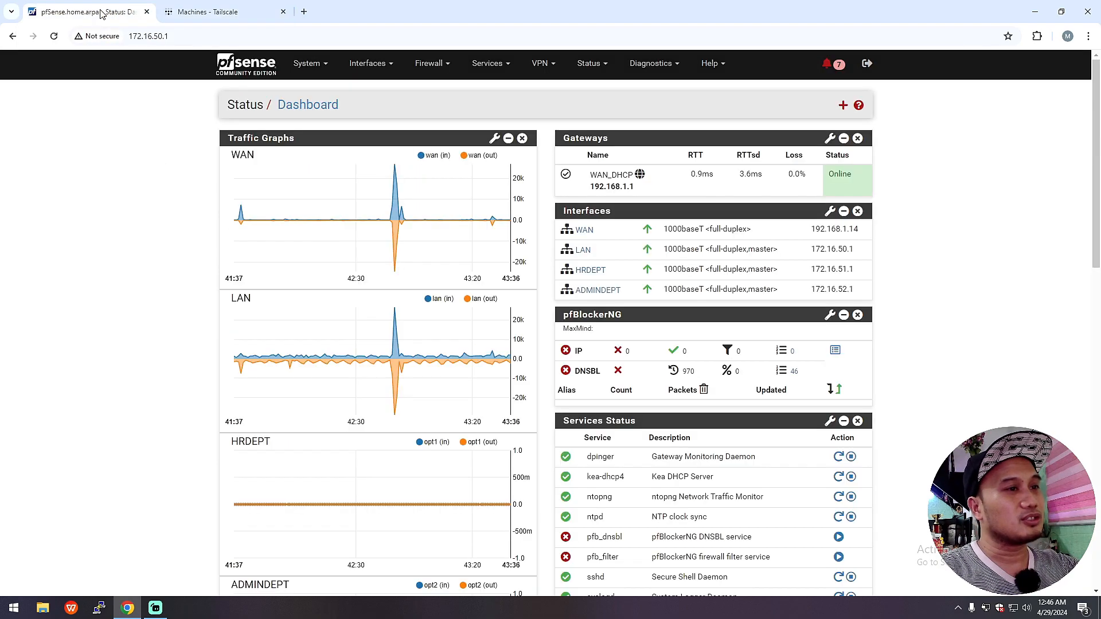
{"action": "left_click", "coordinate": [207, 12]}
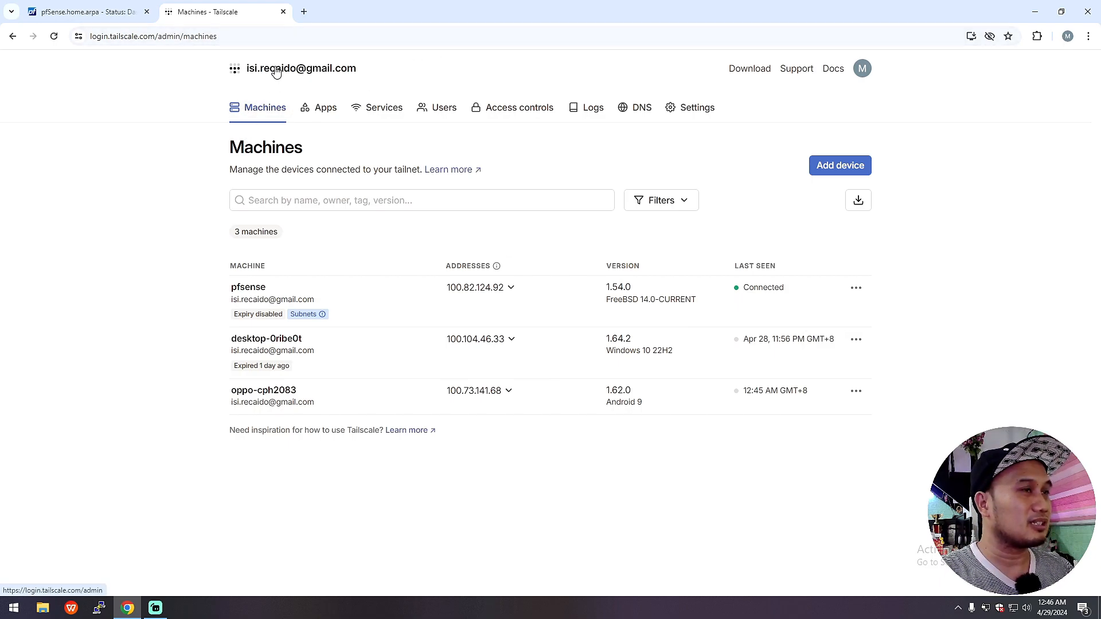
Step: Go to Settings > Keys and open the Generate auth key form
{"action": "left_click", "coordinate": [695, 116]}
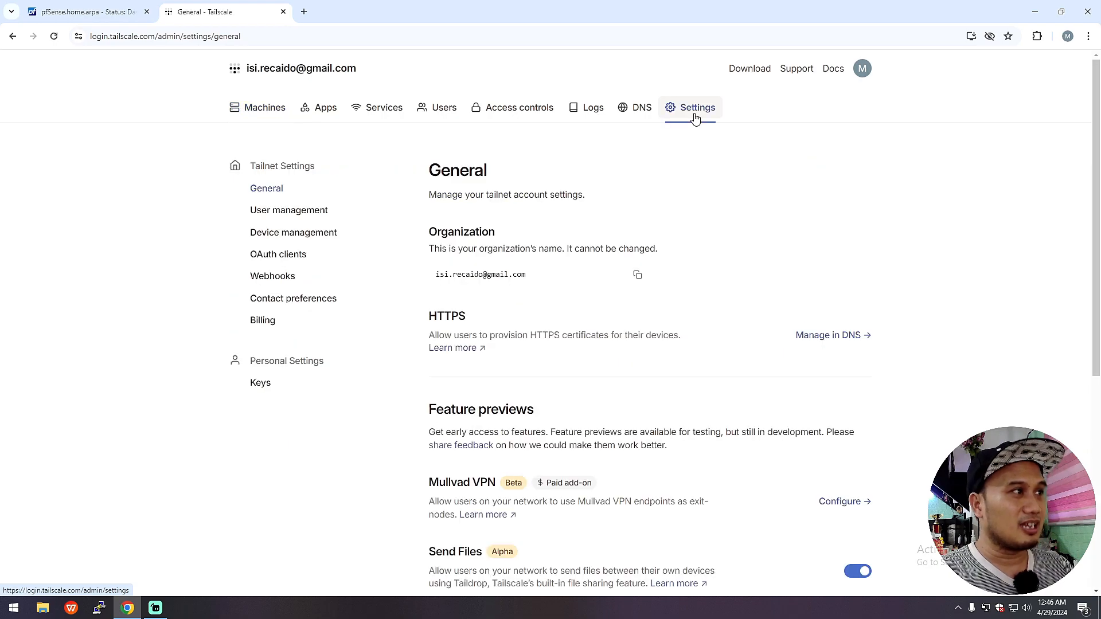
{"action": "left_click", "coordinate": [260, 384]}
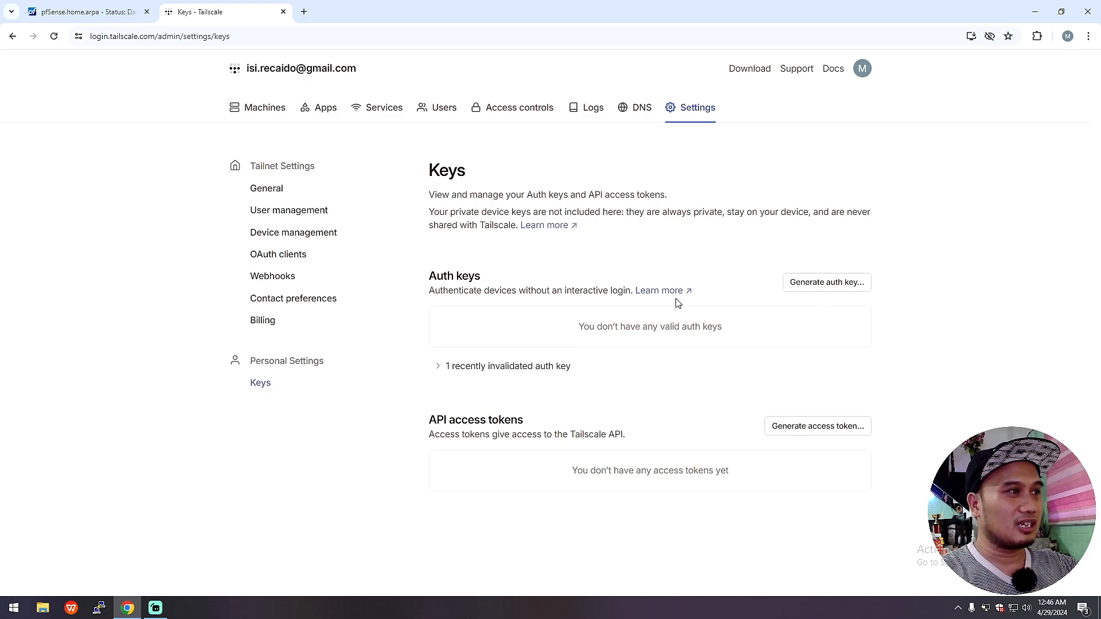
{"action": "left_click", "coordinate": [826, 283]}
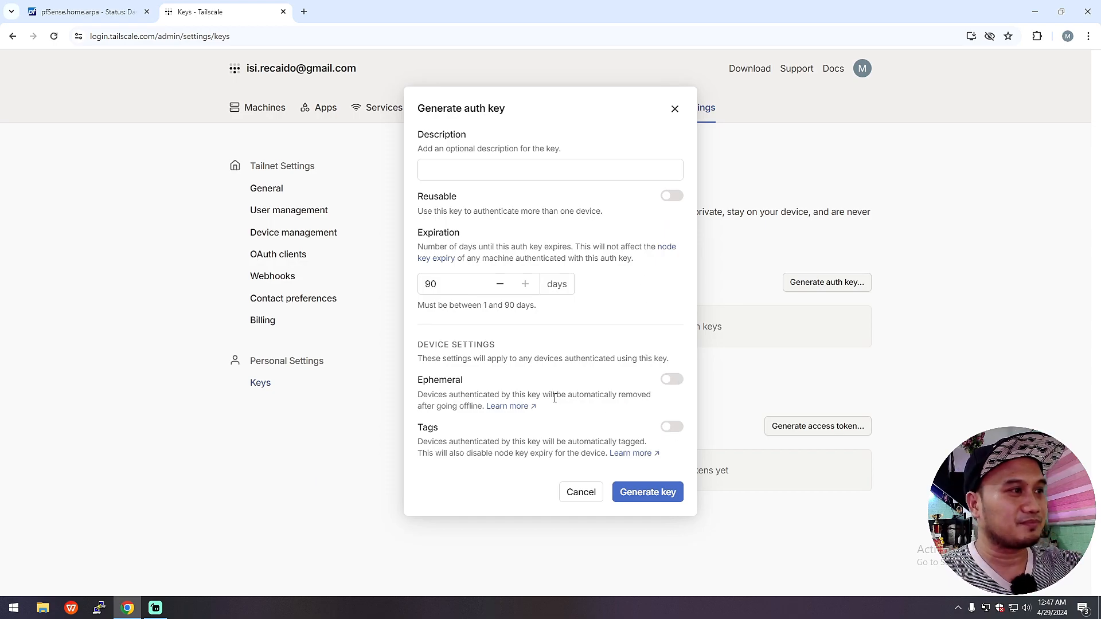
Step: Review the Ephemeral option's description, close the form, then reopen Generate auth key
{"action": "left_click_drag", "start_coordinate": [414, 381], "coordinate": [459, 381]}
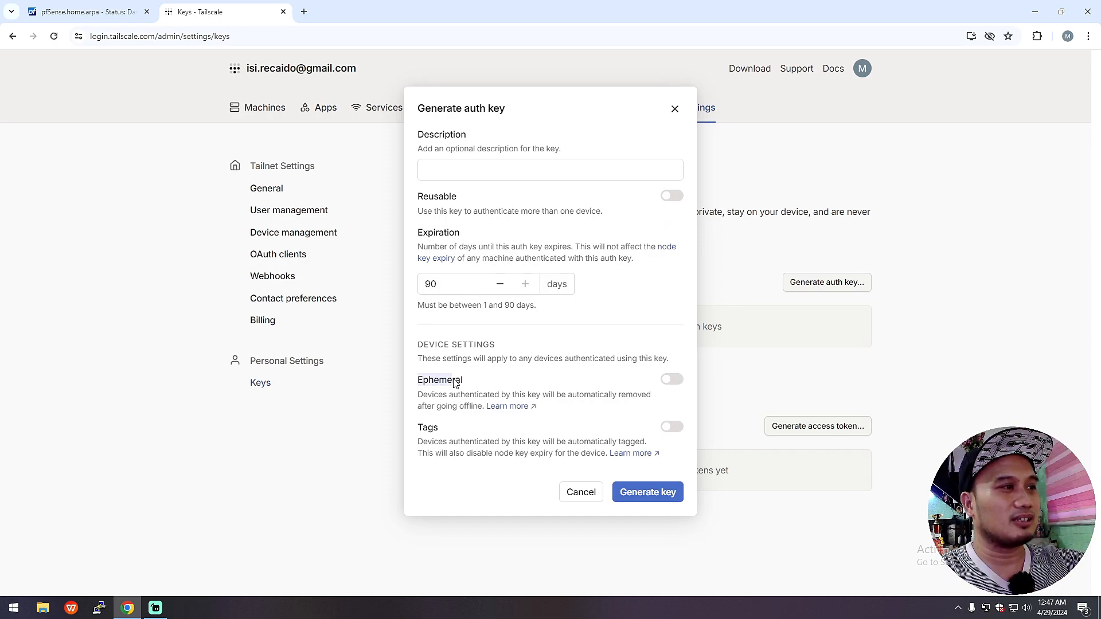
{"action": "left_click_drag", "start_coordinate": [538, 407], "coordinate": [423, 396]}
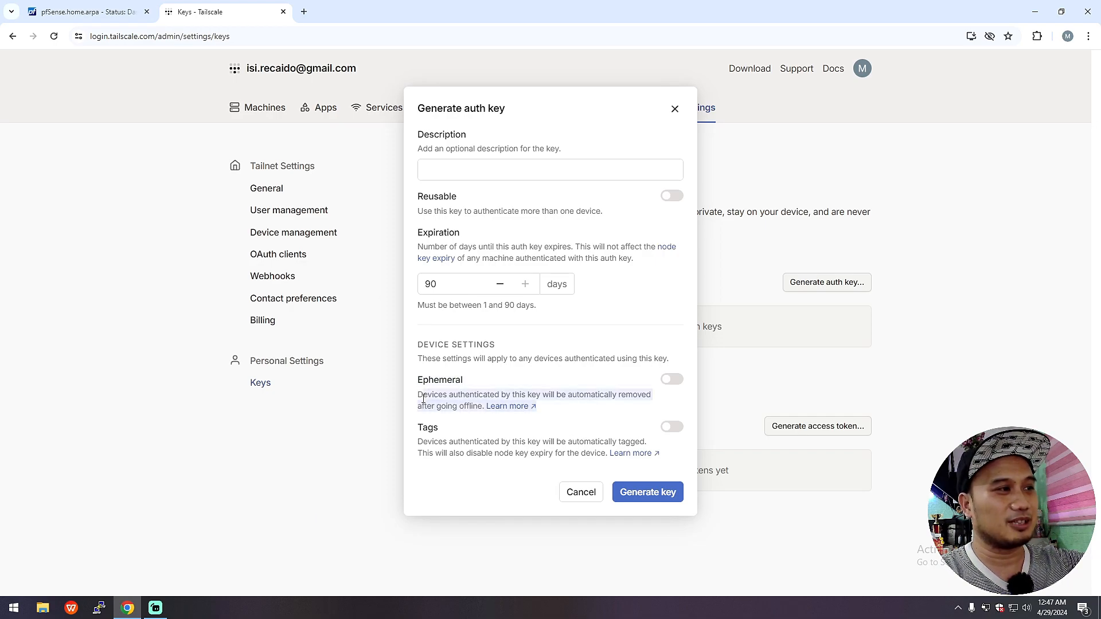
{"action": "left_click", "coordinate": [610, 389]}
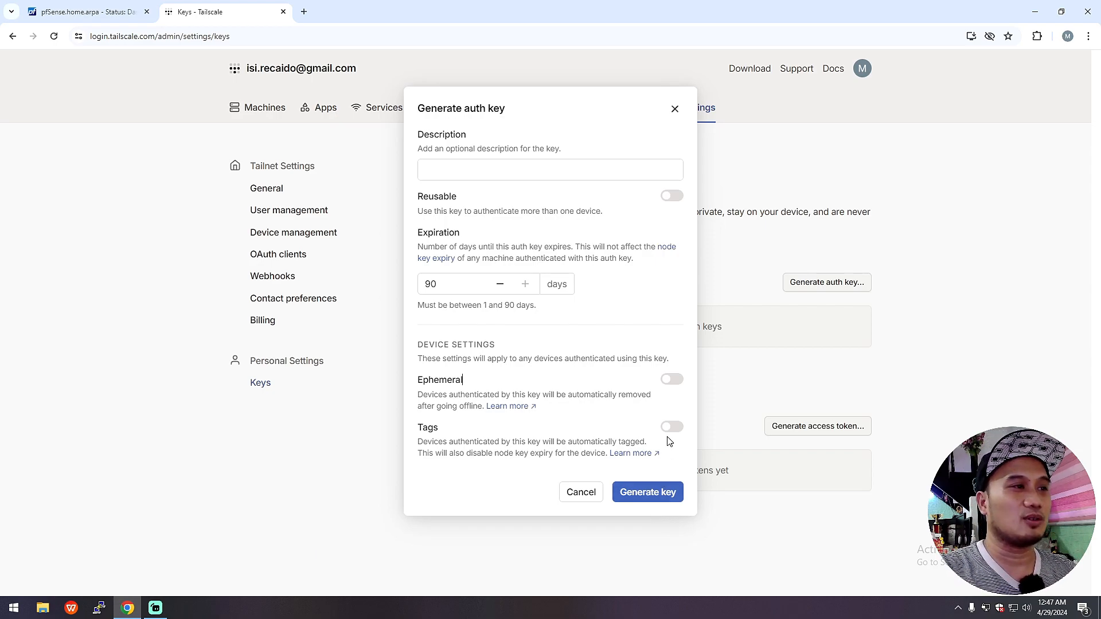
{"action": "left_click", "coordinate": [674, 114]}
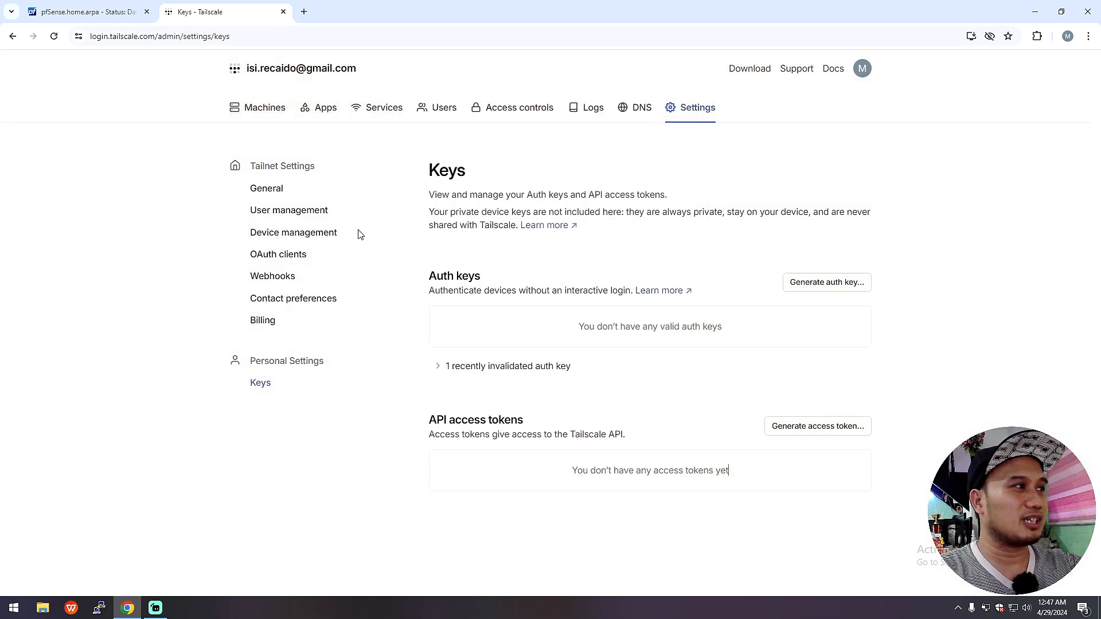
{"action": "left_click", "coordinate": [802, 283]}
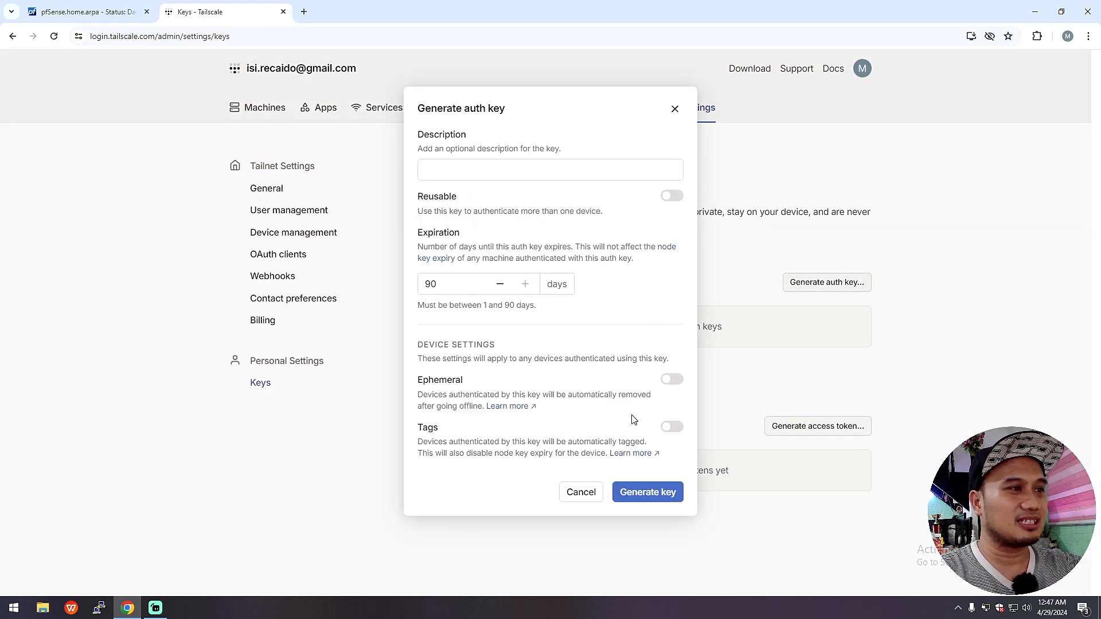
Step: Generate a single-use auth key expiring Jul 28, 2024, then revoke it
{"action": "left_click", "coordinate": [647, 489]}
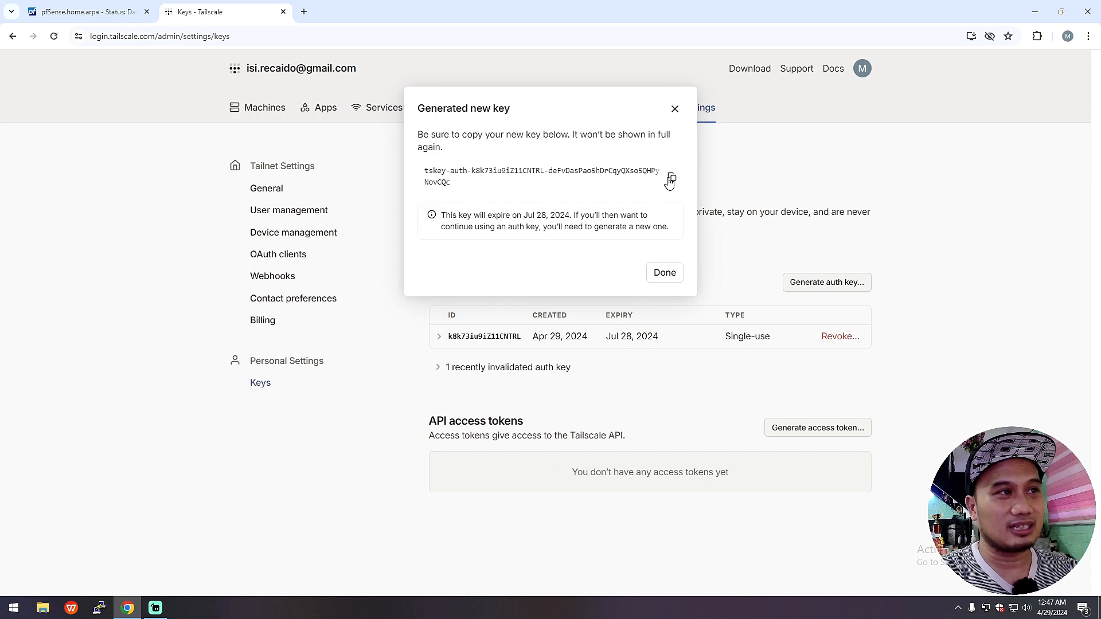
{"action": "left_click", "coordinate": [675, 108]}
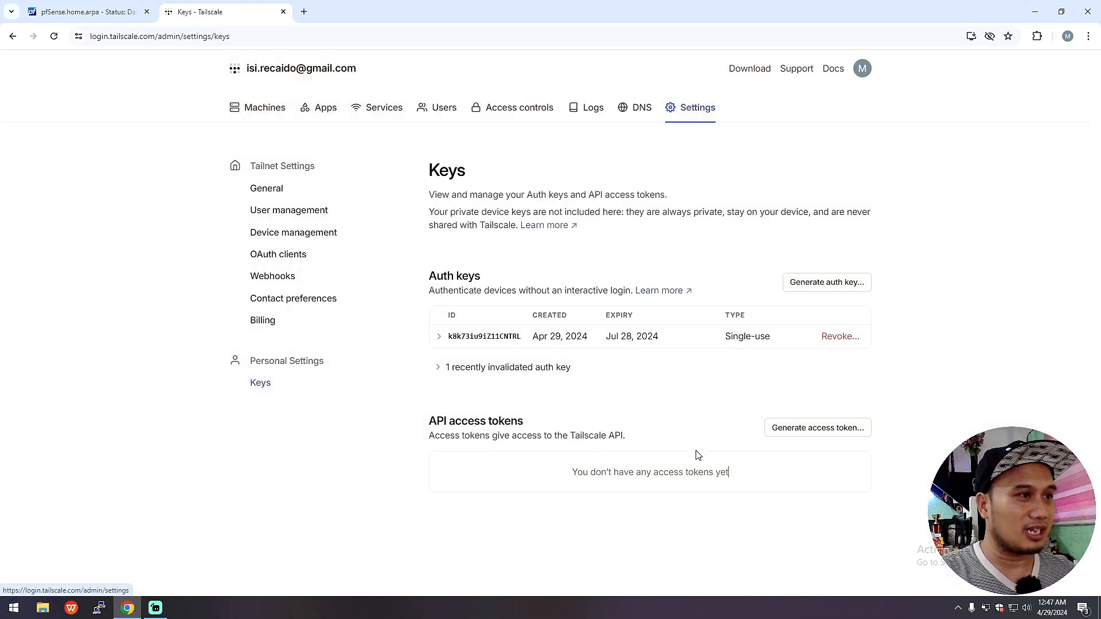
{"action": "left_click", "coordinate": [833, 338]}
{"action": "left_click", "coordinate": [656, 197]}
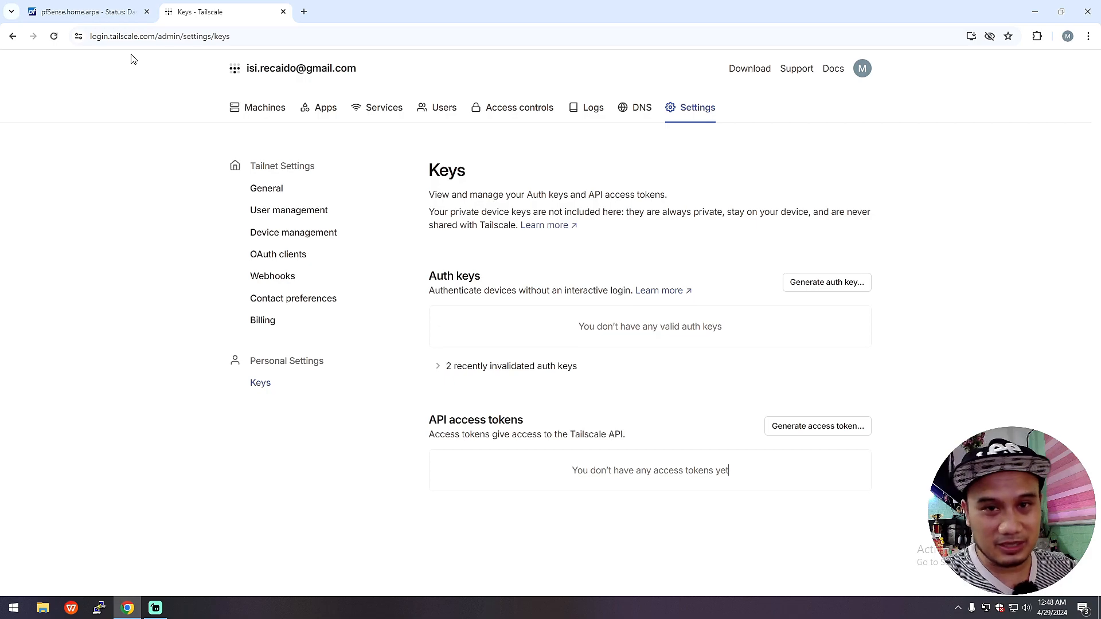
Step: Search pfSense's Available Packages for tailscale, then confirm Tailscale 0.1.4 under Installed Packages
{"action": "left_click", "coordinate": [117, 12]}
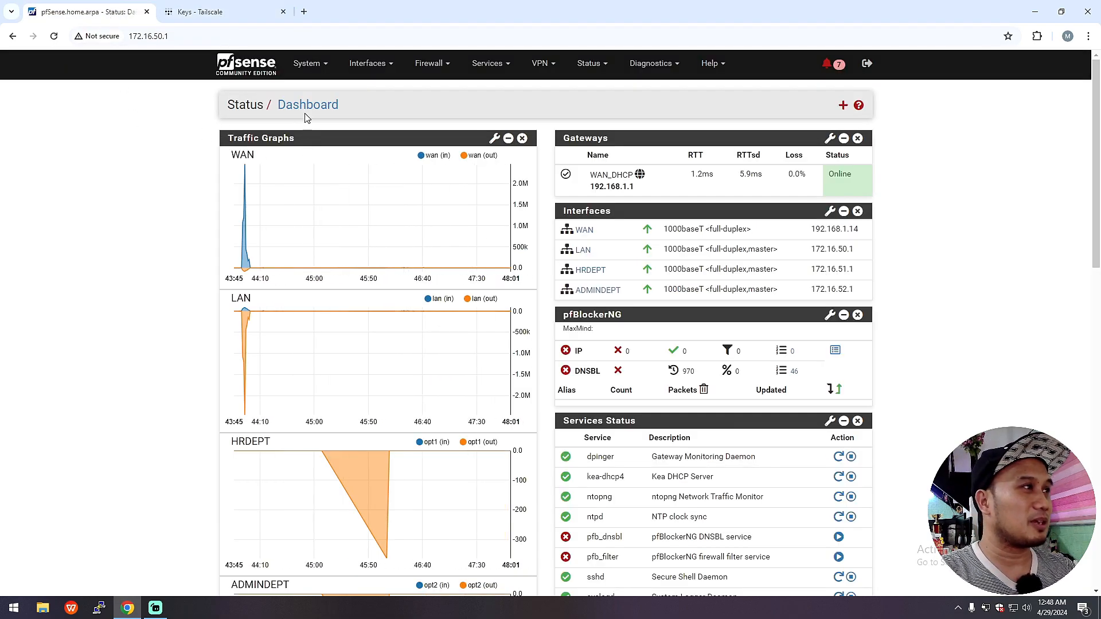
{"action": "left_click", "coordinate": [311, 77]}
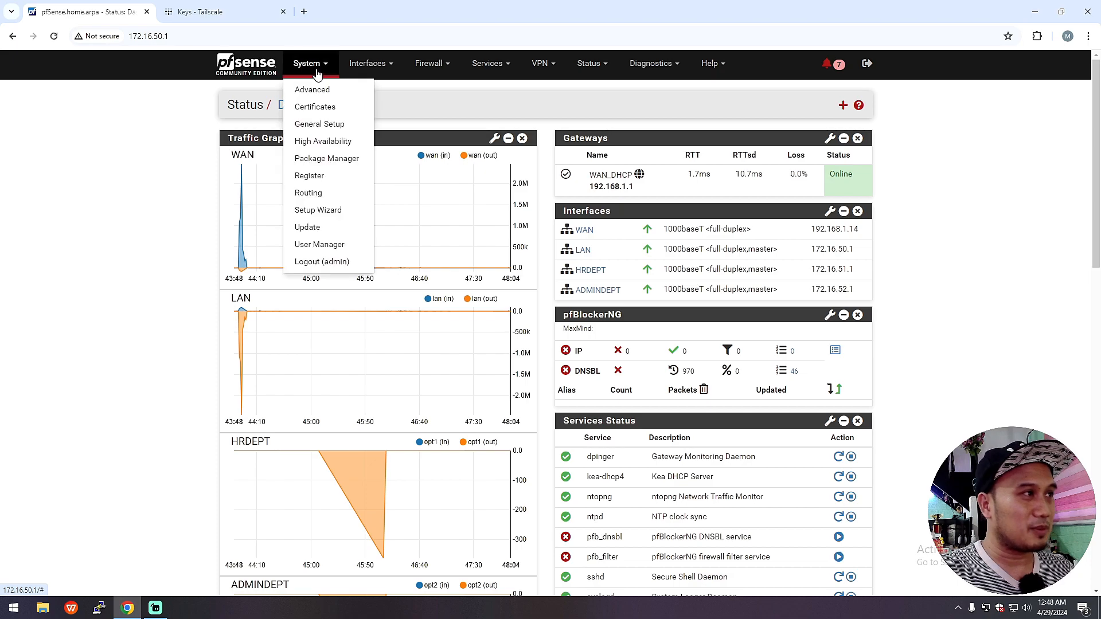
{"action": "left_click", "coordinate": [332, 165]}
{"action": "left_click", "coordinate": [370, 146]}
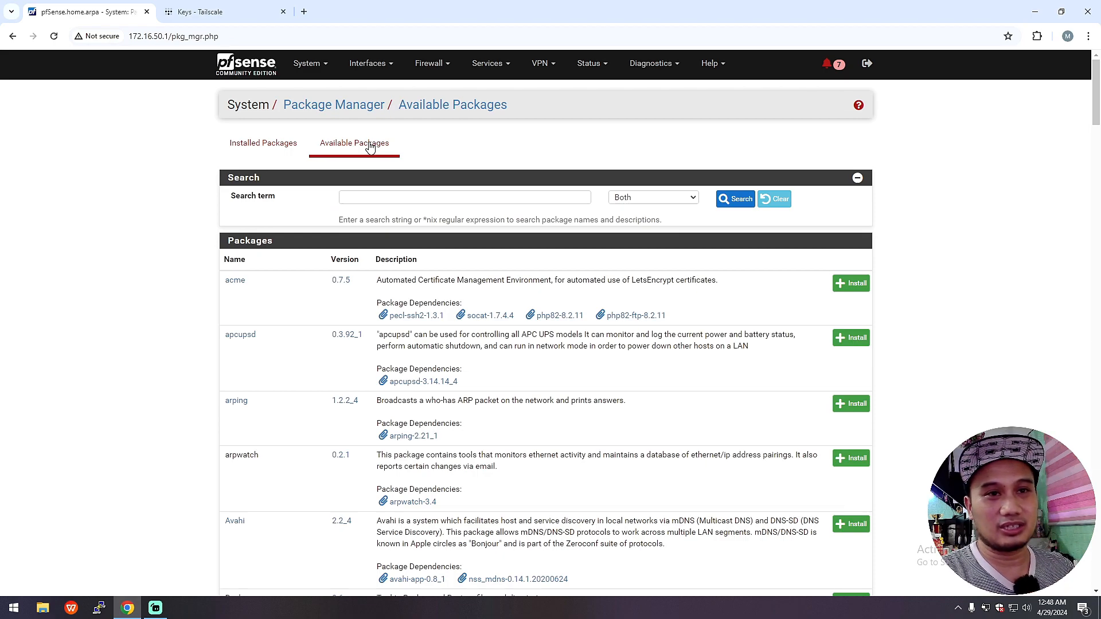
{"action": "left_click", "coordinate": [413, 196]}
{"action": "type", "text": "tailscale"}
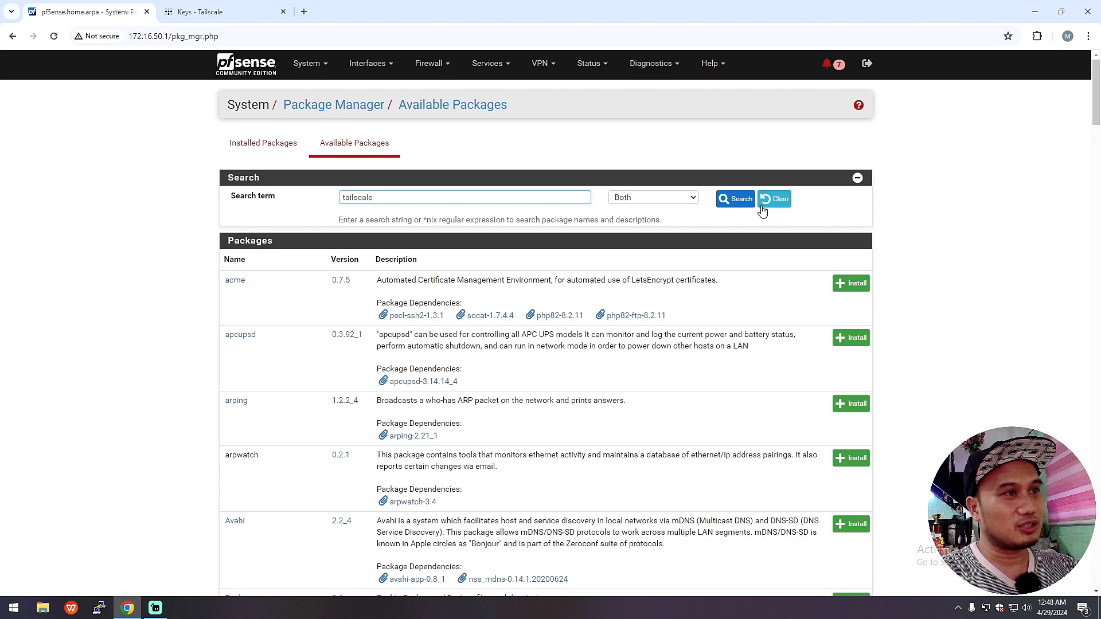
{"action": "left_click", "coordinate": [735, 199]}
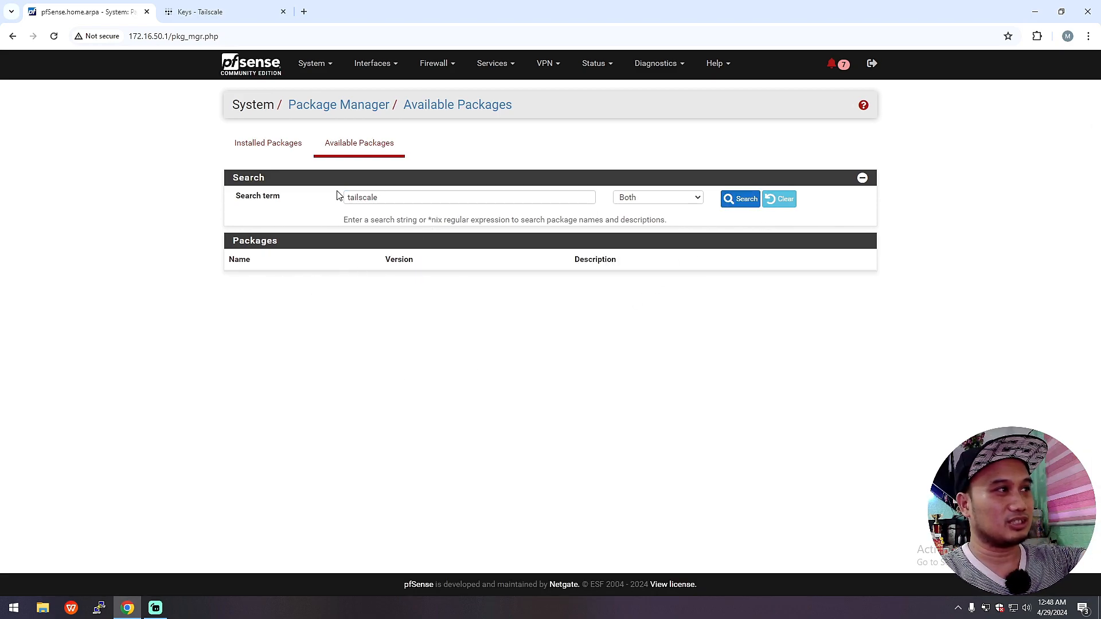
{"action": "left_click", "coordinate": [263, 152]}
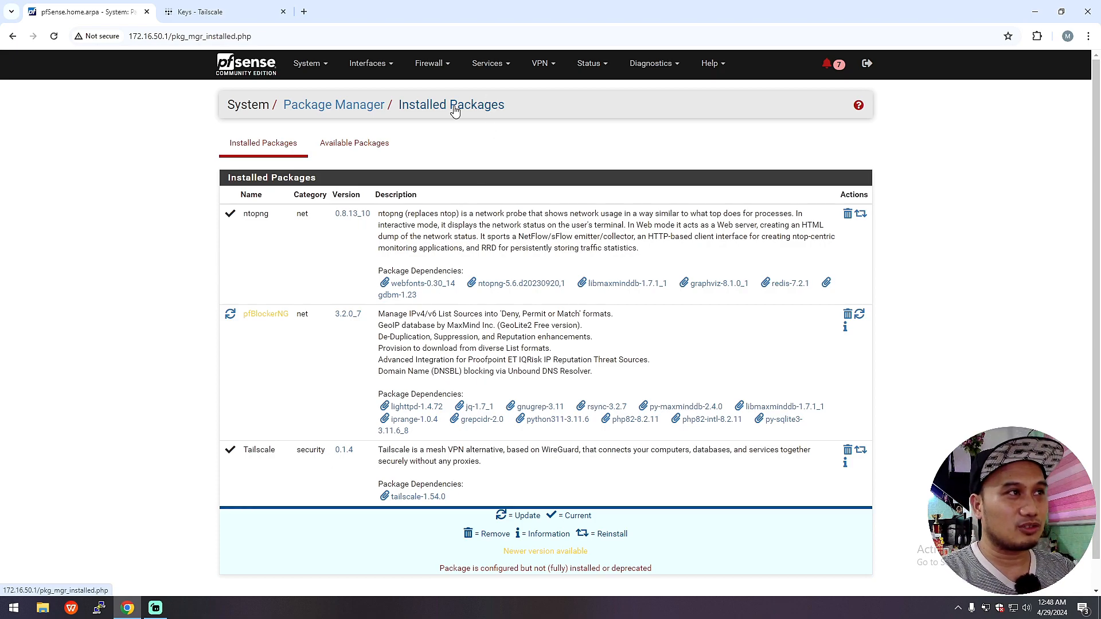
Step: Open VPN > Tailscale's Authentication settings, comparing them with the Tailscale auth keys page
{"action": "left_click", "coordinate": [539, 63]}
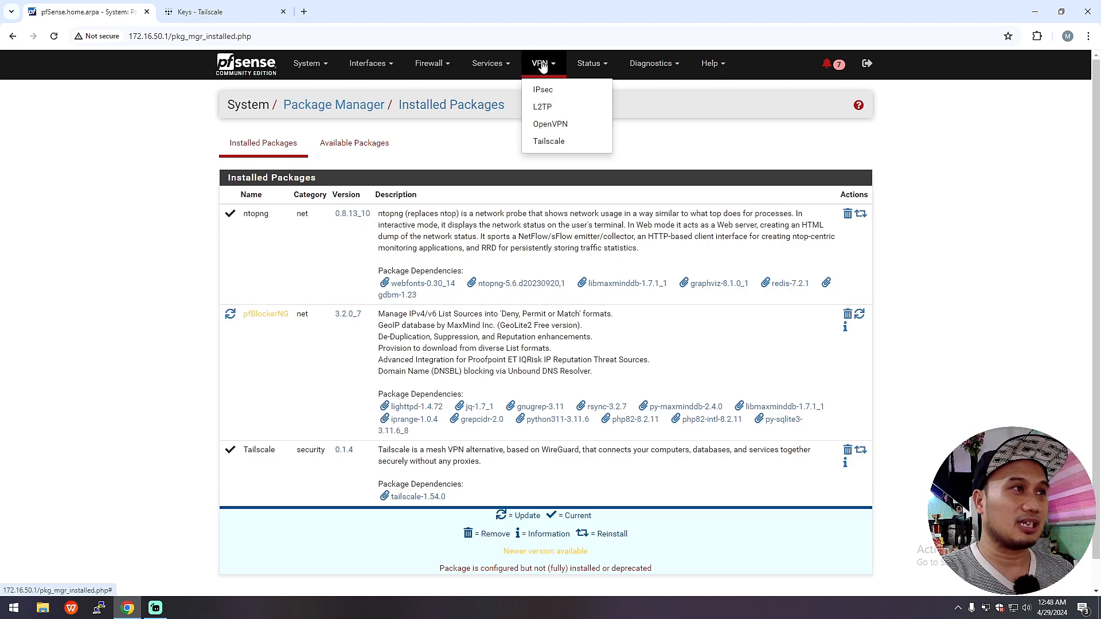
{"action": "left_click", "coordinate": [548, 143]}
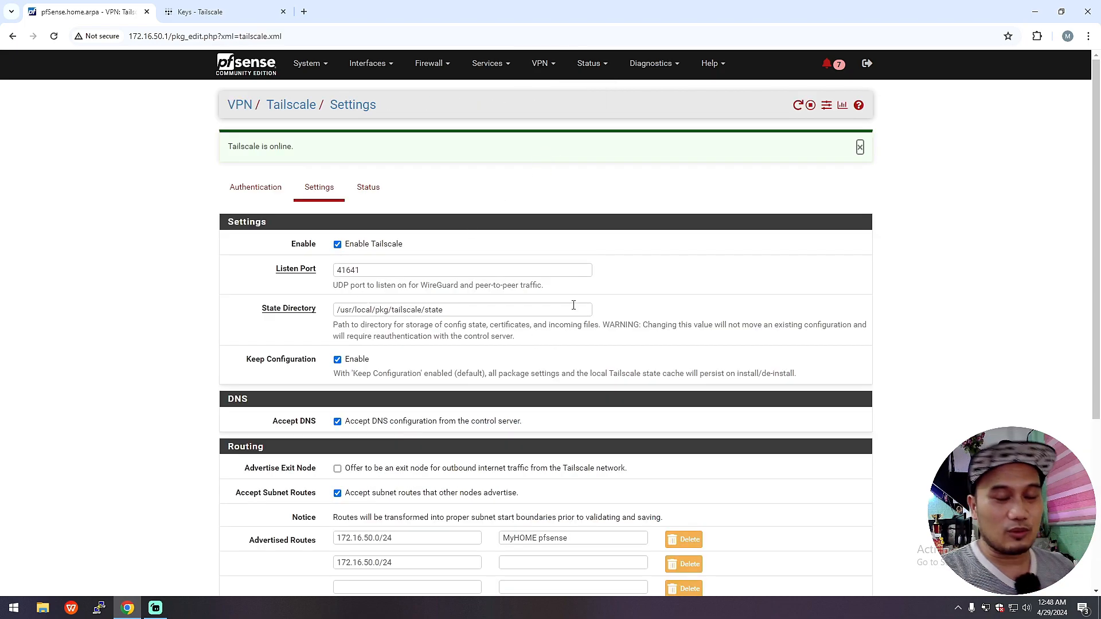
{"action": "left_click", "coordinate": [256, 187]}
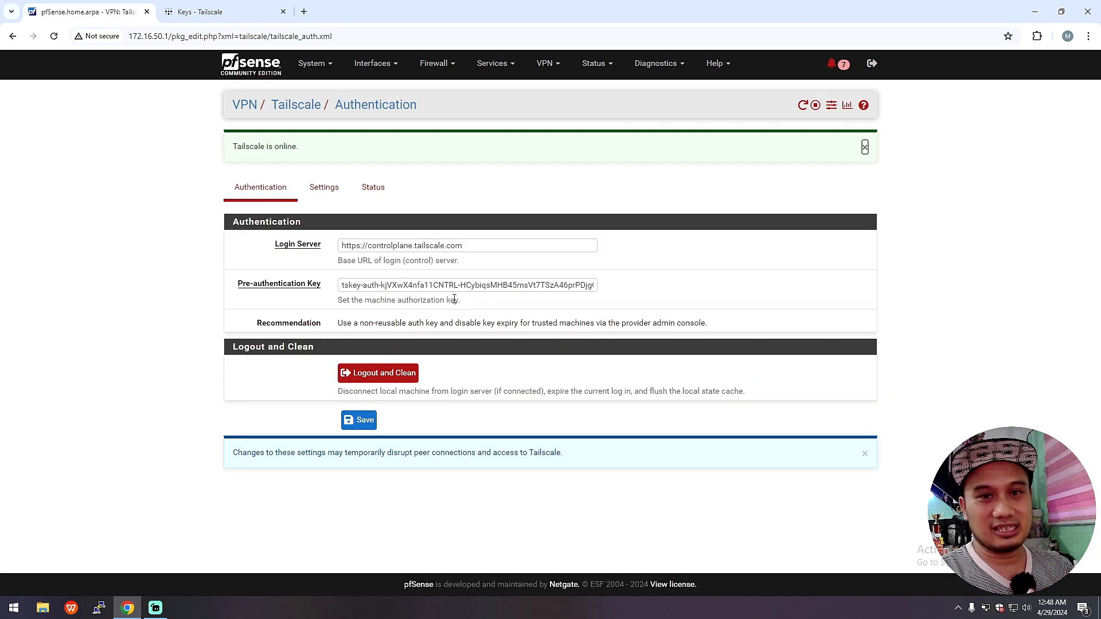
{"action": "left_click", "coordinate": [238, 12]}
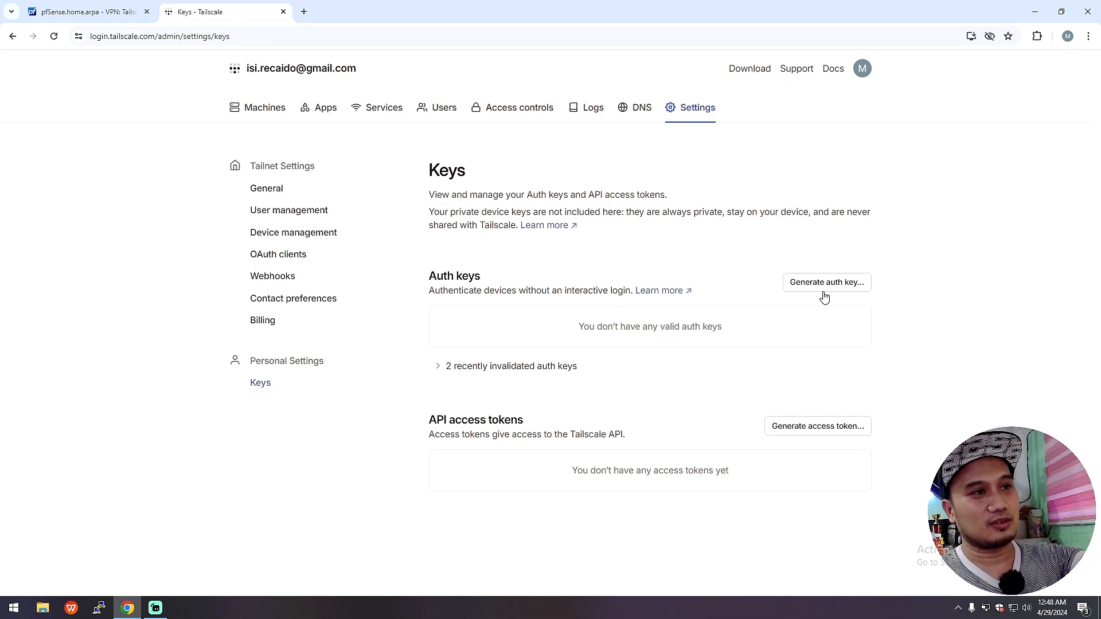
{"action": "left_click", "coordinate": [85, 11]}
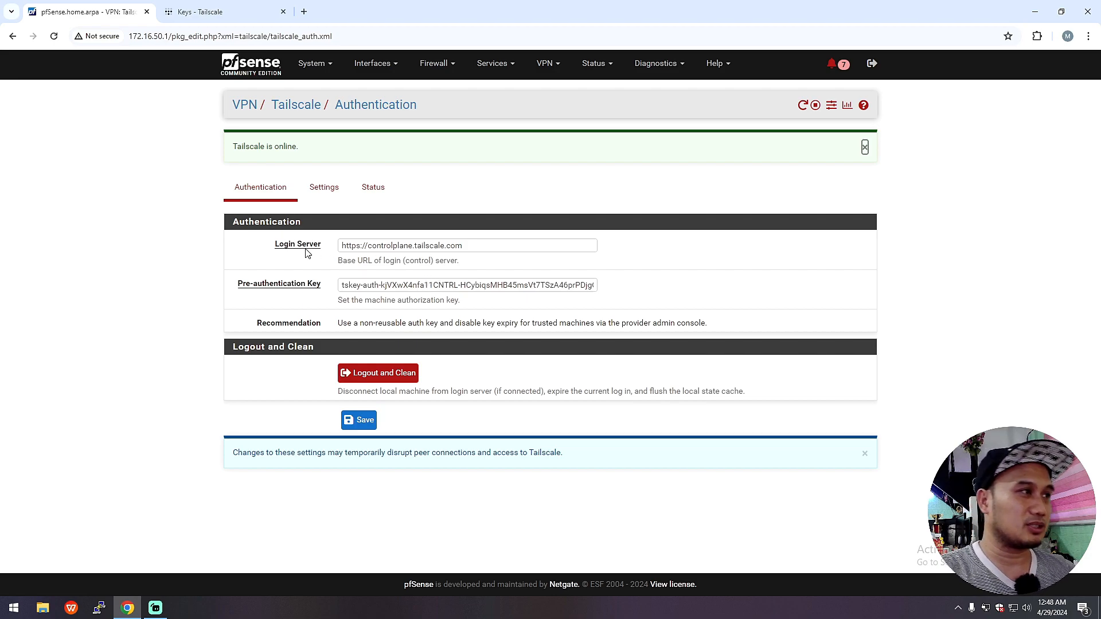
Step: Review the Login Server URL, then return to Tailscale Settings showing 172.16.50.0/24 advertised
{"action": "left_click", "coordinate": [504, 247]}
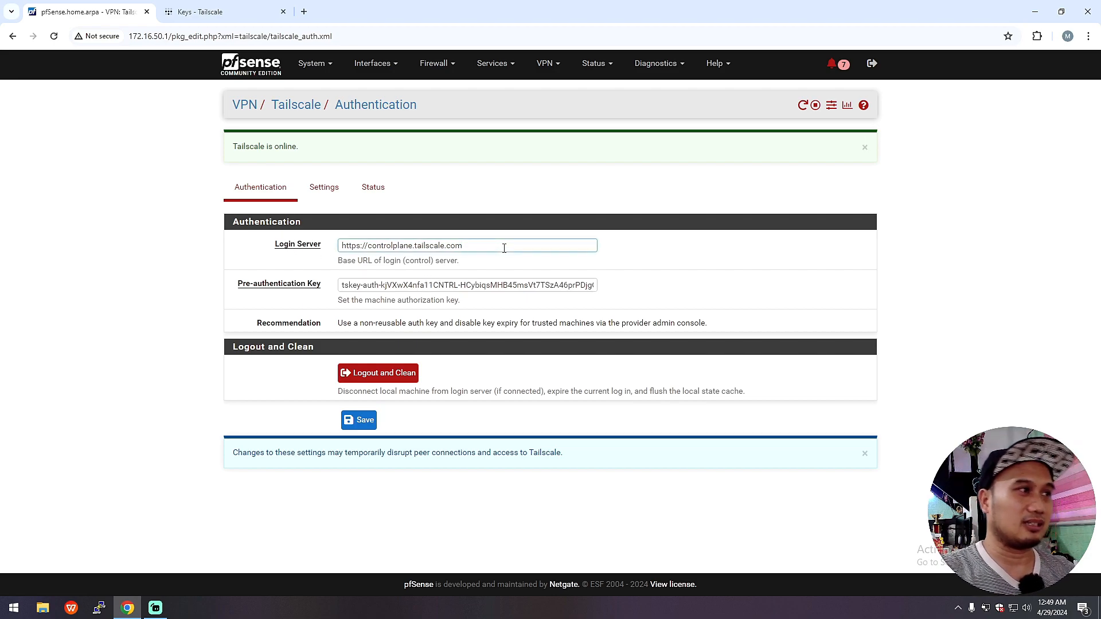
{"action": "left_click_drag", "start_coordinate": [503, 247], "coordinate": [282, 241]}
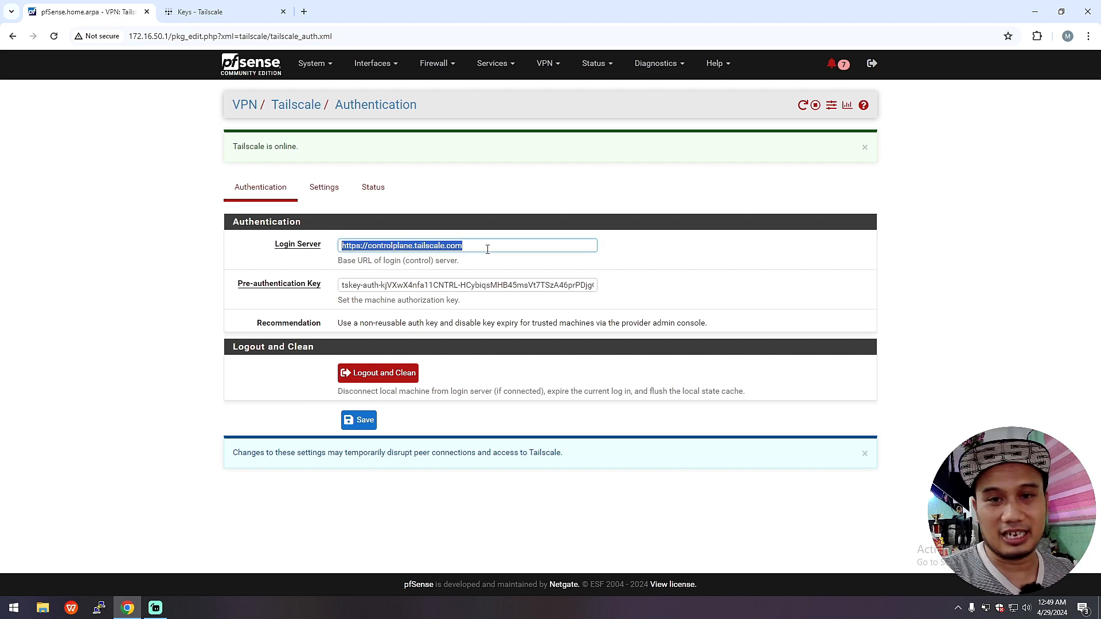
{"action": "left_click", "coordinate": [481, 379]}
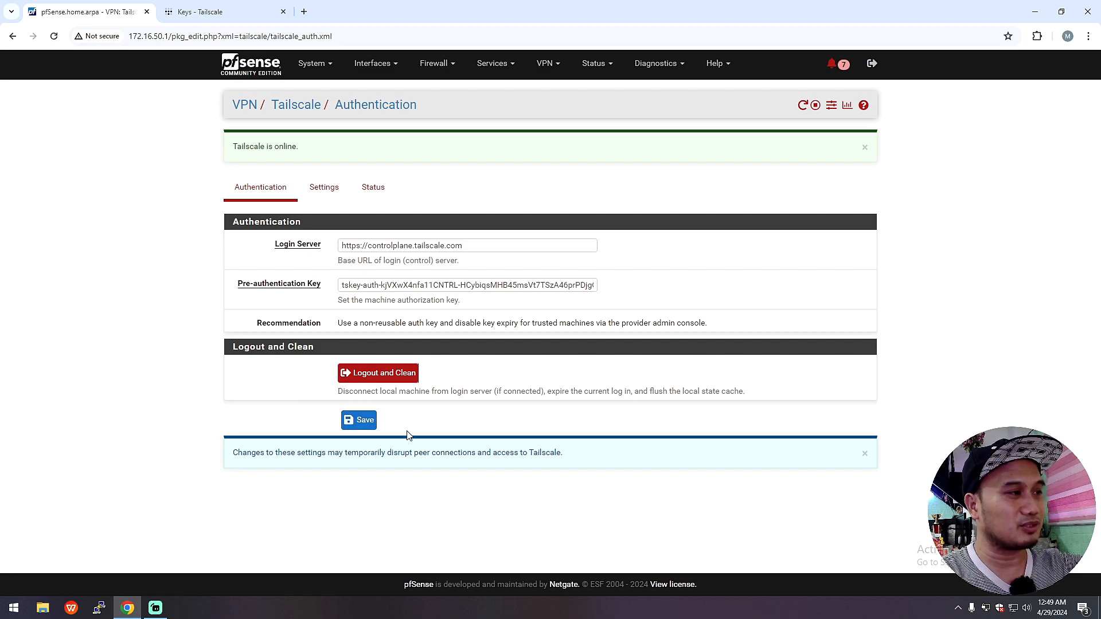
{"action": "left_click", "coordinate": [334, 194]}
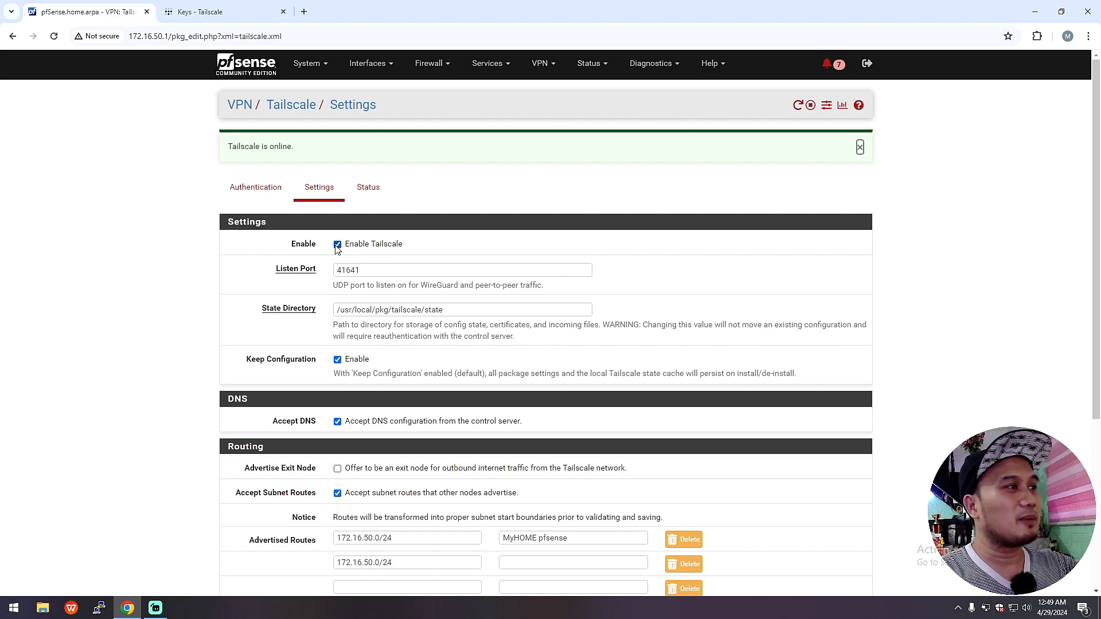
{"action": "left_click", "coordinate": [384, 272]}
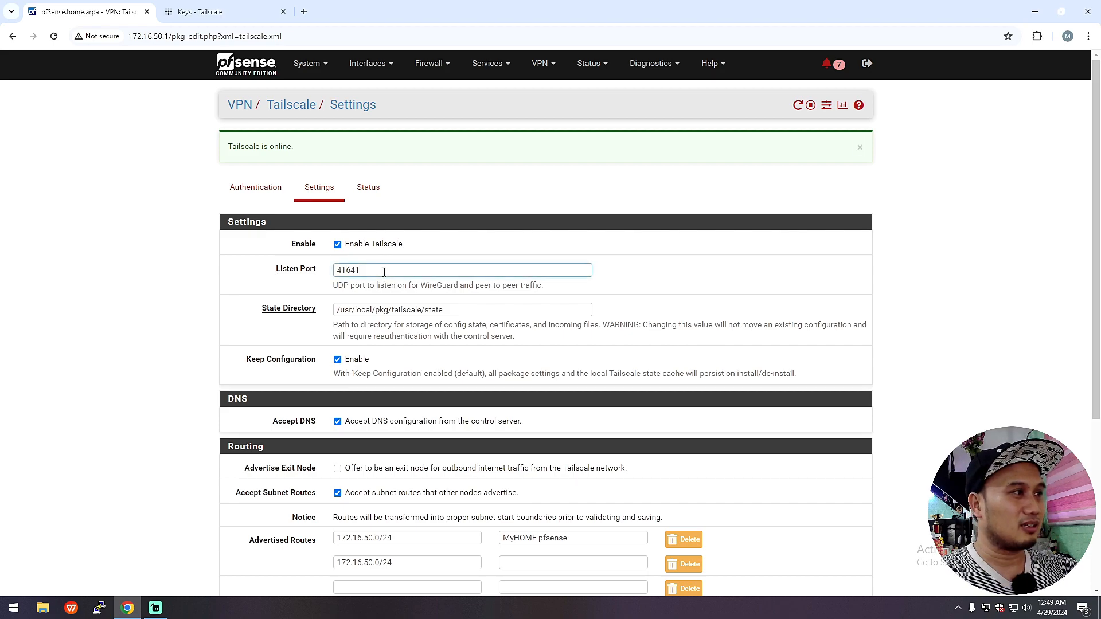
{"action": "left_click_drag", "start_coordinate": [408, 271], "coordinate": [334, 269]}
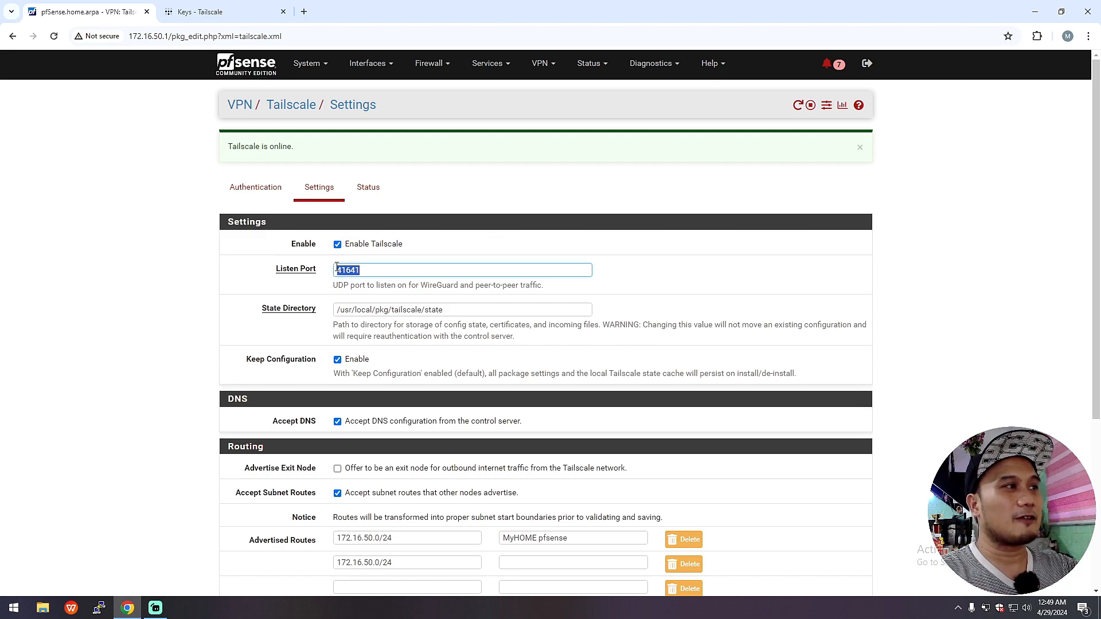
{"action": "left_click_drag", "start_coordinate": [487, 310], "coordinate": [309, 299]}
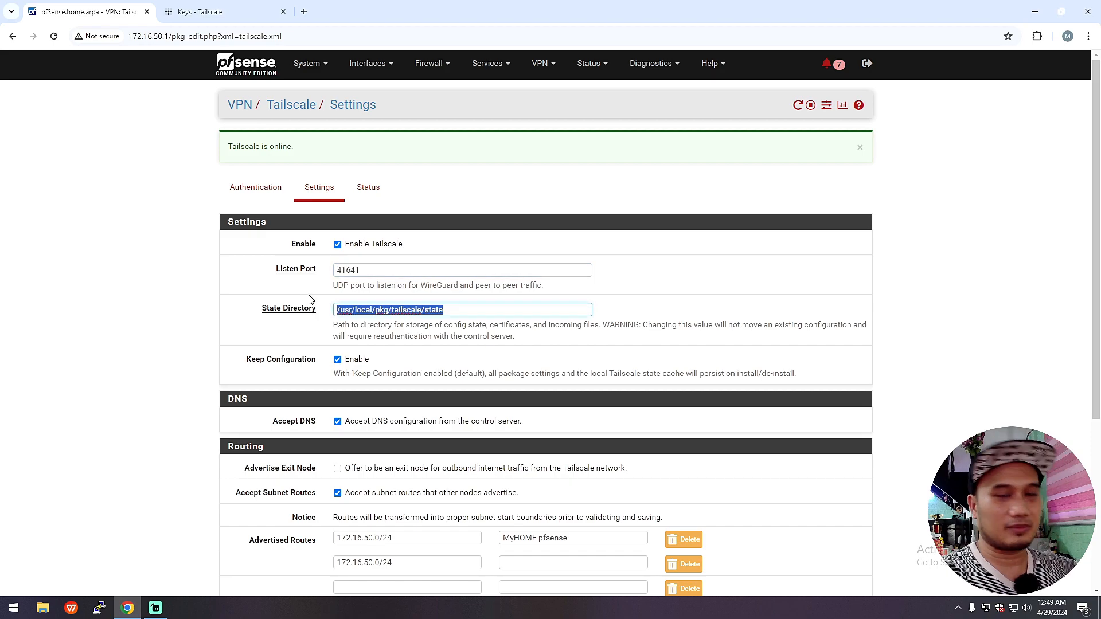
{"action": "left_click", "coordinate": [234, 367]}
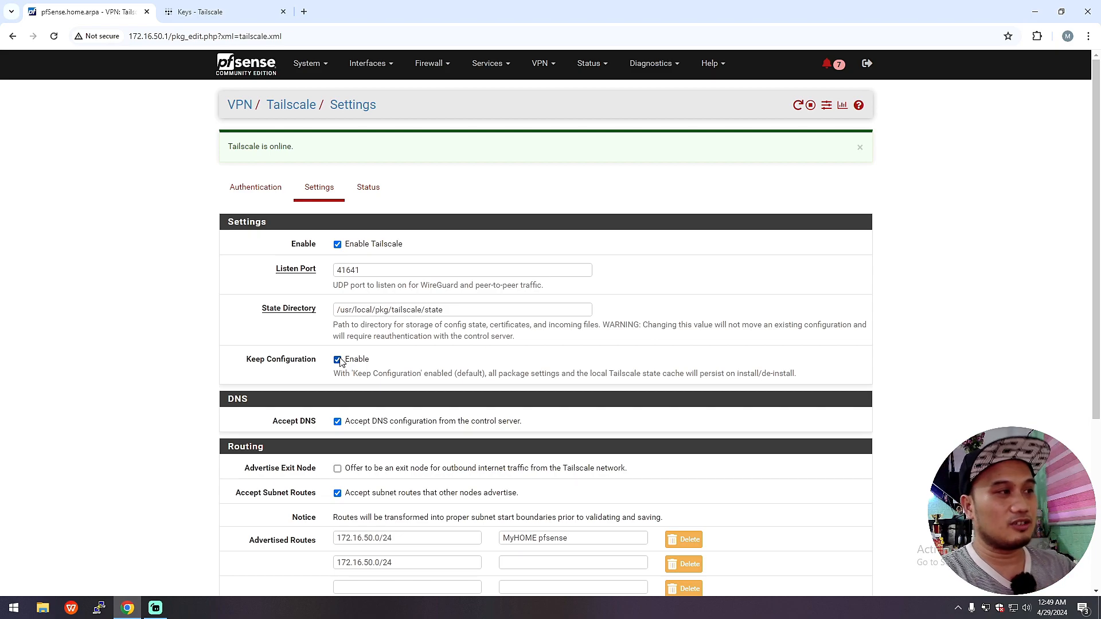
{"action": "scroll", "coordinate": [603, 424], "scroll_direction": "down", "scroll_amount": 1}
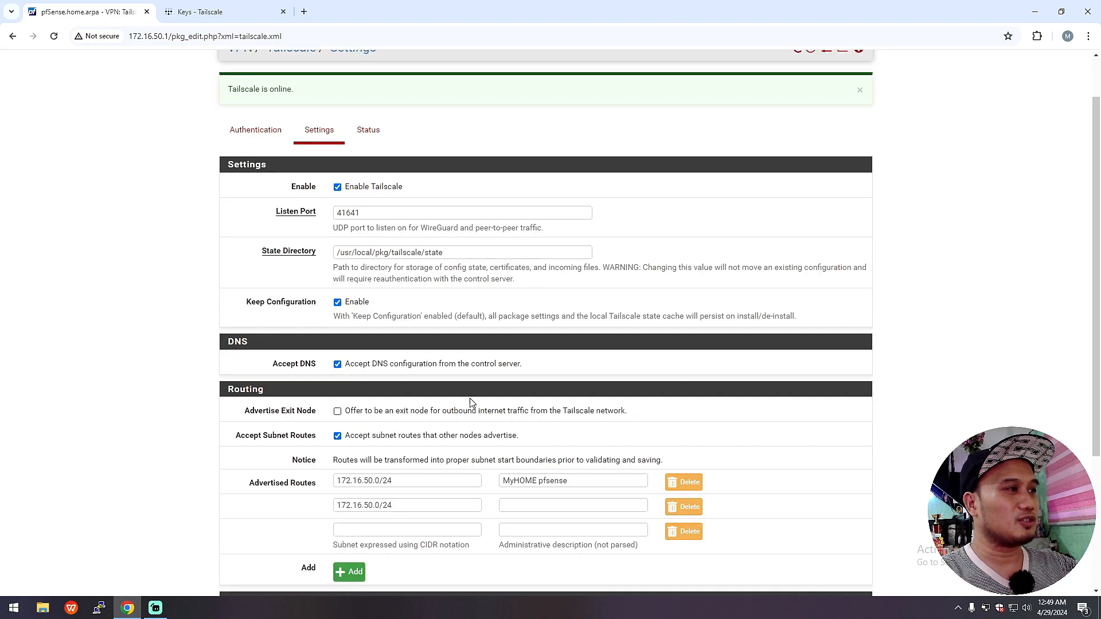
{"action": "left_click_drag", "start_coordinate": [273, 364], "coordinate": [328, 367]}
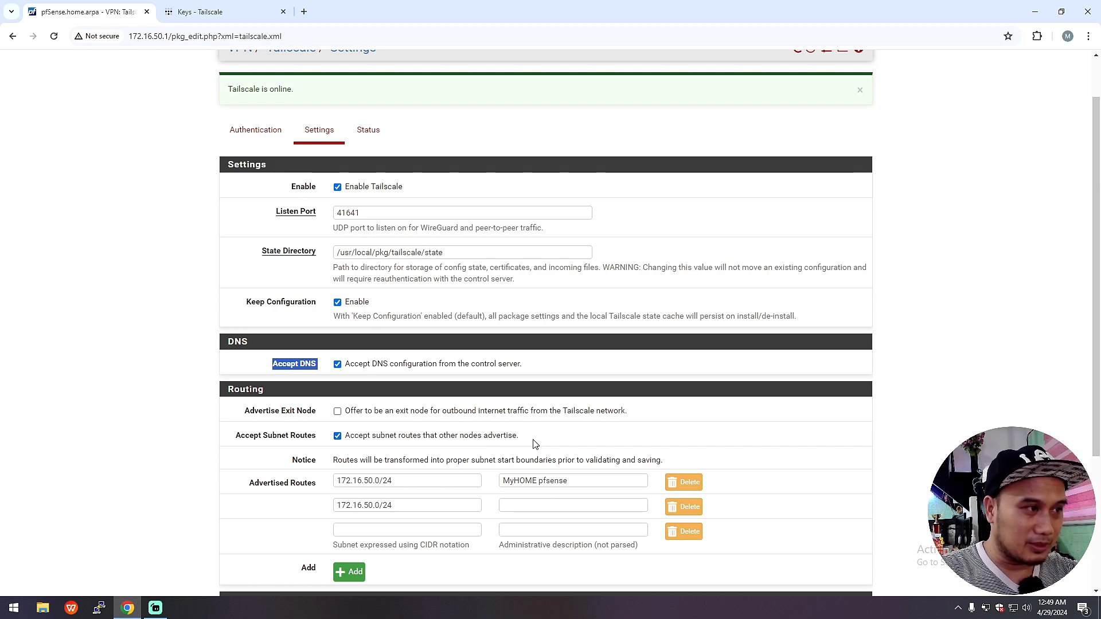
{"action": "left_click_drag", "start_coordinate": [542, 437], "coordinate": [421, 432]}
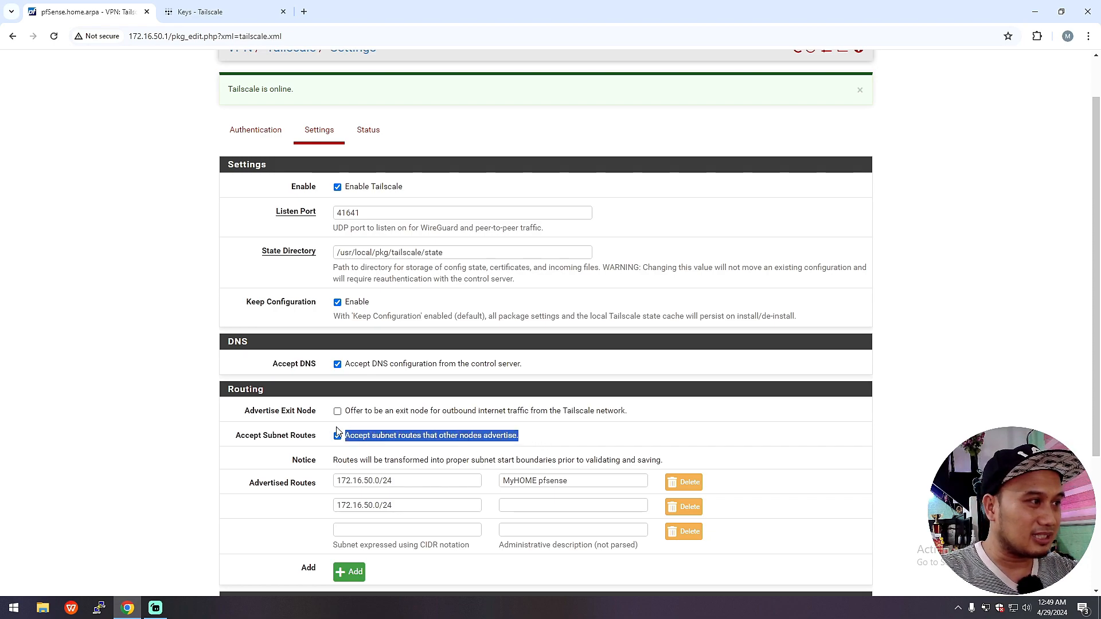
{"action": "left_click", "coordinate": [543, 437]}
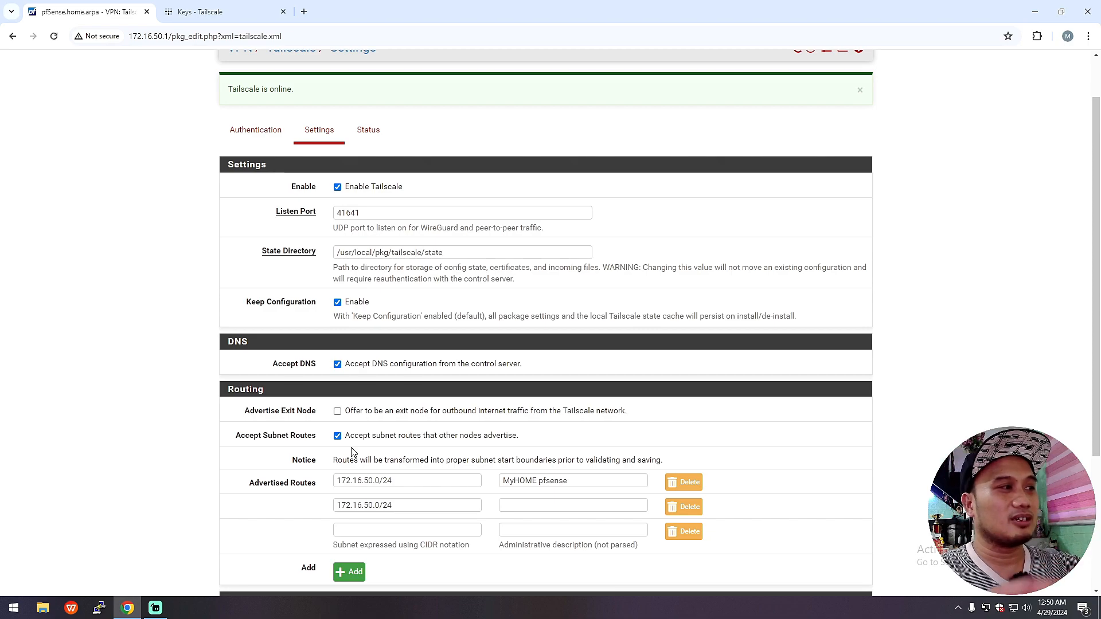
{"action": "left_click_drag", "start_coordinate": [237, 413], "coordinate": [334, 415]}
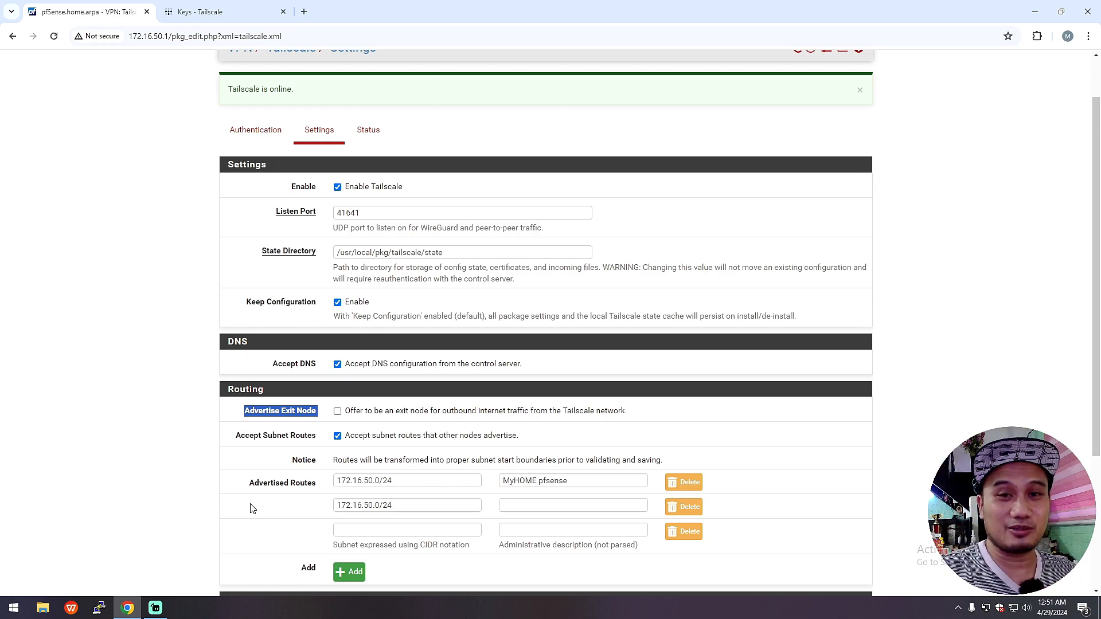
{"action": "scroll", "coordinate": [303, 467], "scroll_direction": "down", "scroll_amount": 2}
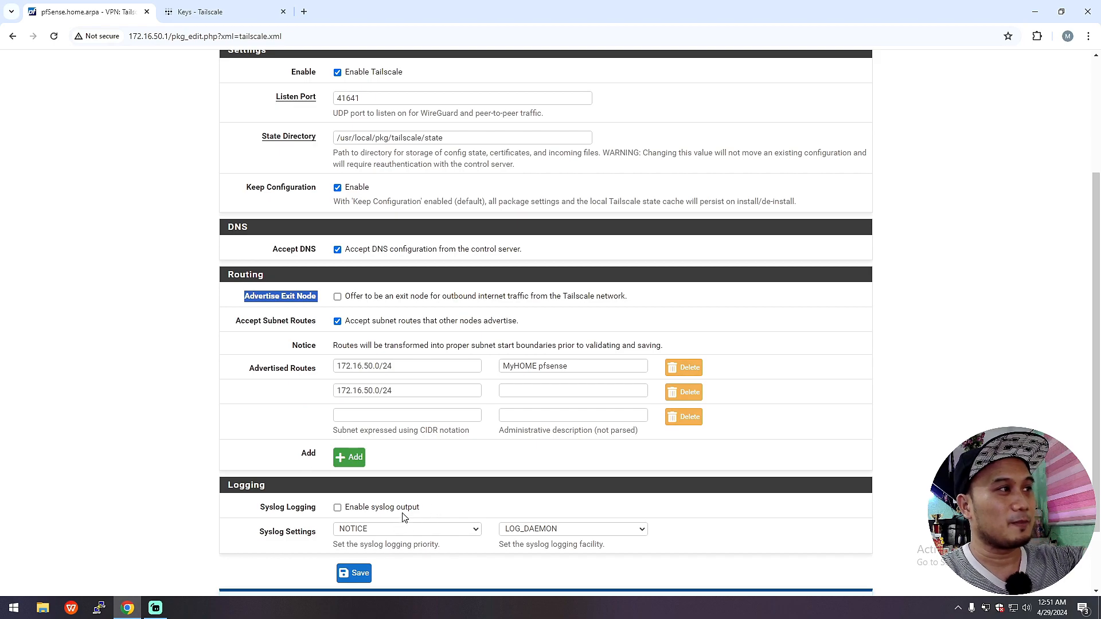
{"action": "scroll", "coordinate": [442, 472], "scroll_direction": "down", "scroll_amount": 1}
{"action": "scroll", "coordinate": [442, 473], "scroll_direction": "up", "scroll_amount": 3}
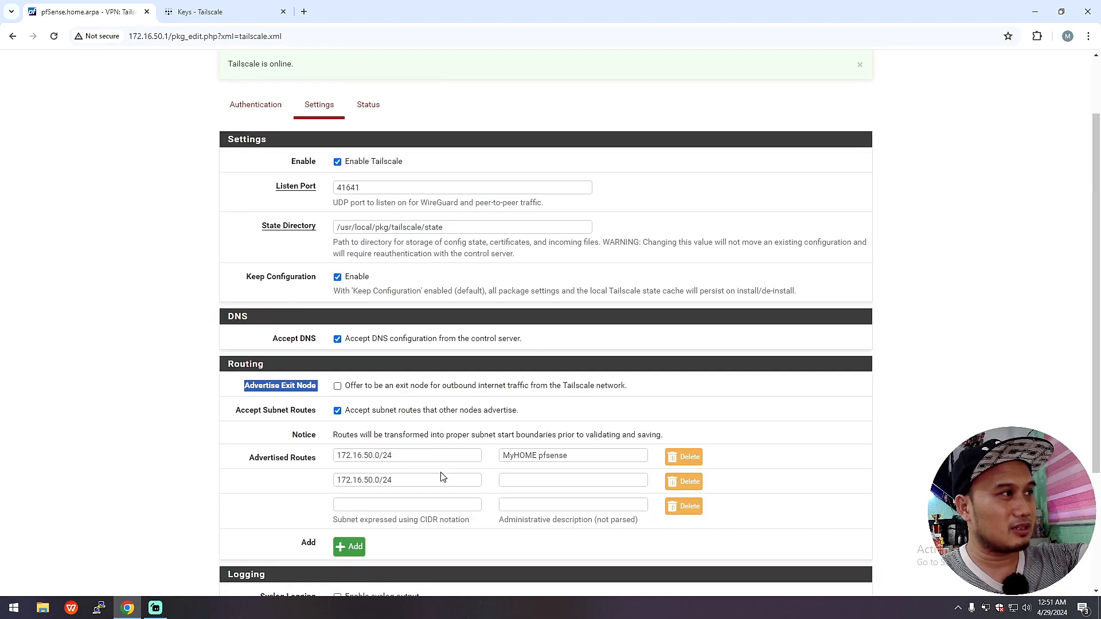
{"action": "scroll", "coordinate": [442, 477], "scroll_direction": "up", "scroll_amount": 2}
{"action": "scroll", "coordinate": [442, 474], "scroll_direction": "down", "scroll_amount": 5}
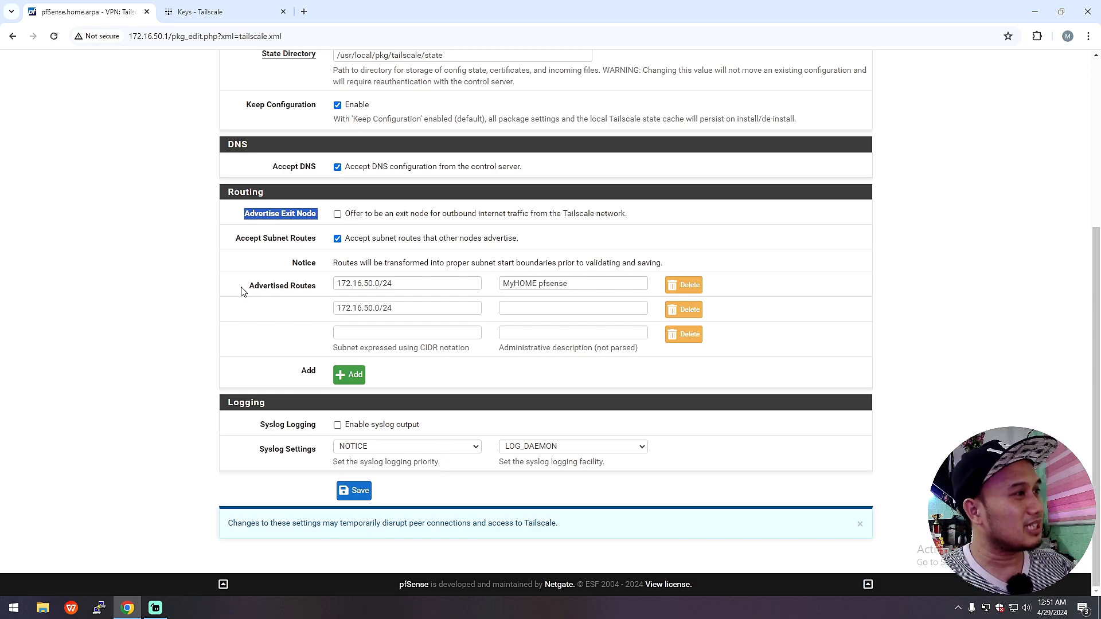
{"action": "left_click_drag", "start_coordinate": [242, 288], "coordinate": [320, 295]}
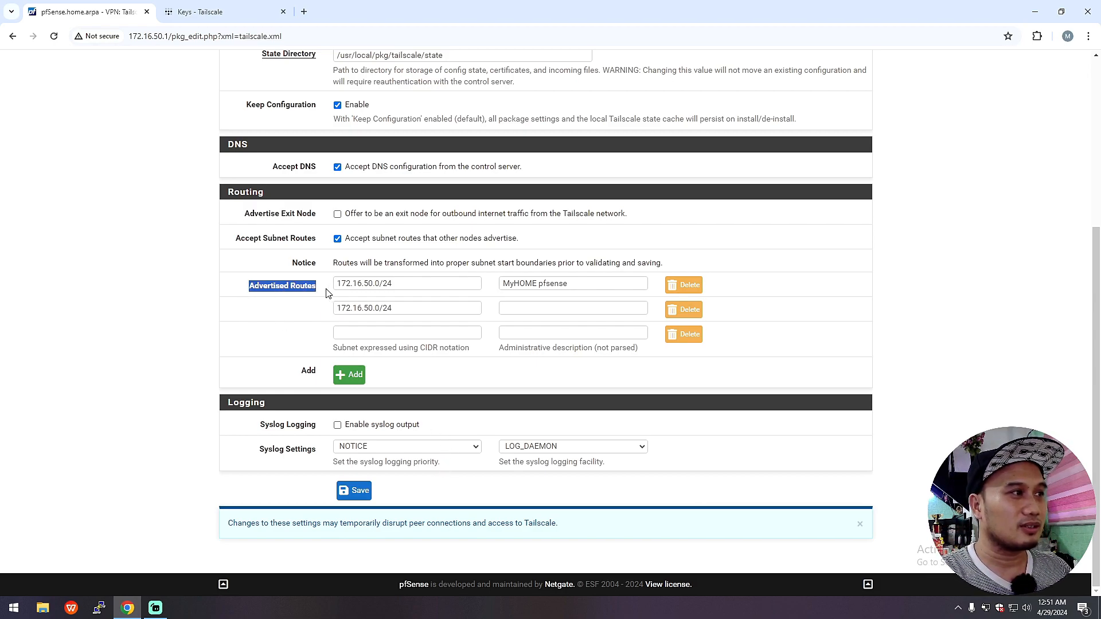
{"action": "left_click", "coordinate": [401, 288]}
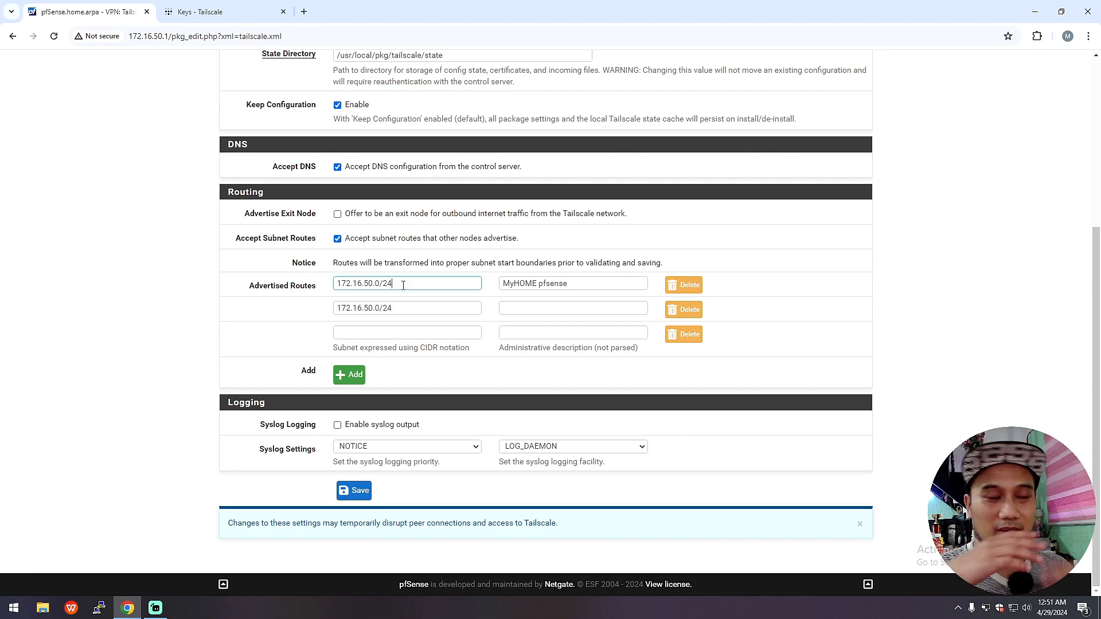
{"action": "left_click_drag", "start_coordinate": [403, 285], "coordinate": [309, 288]}
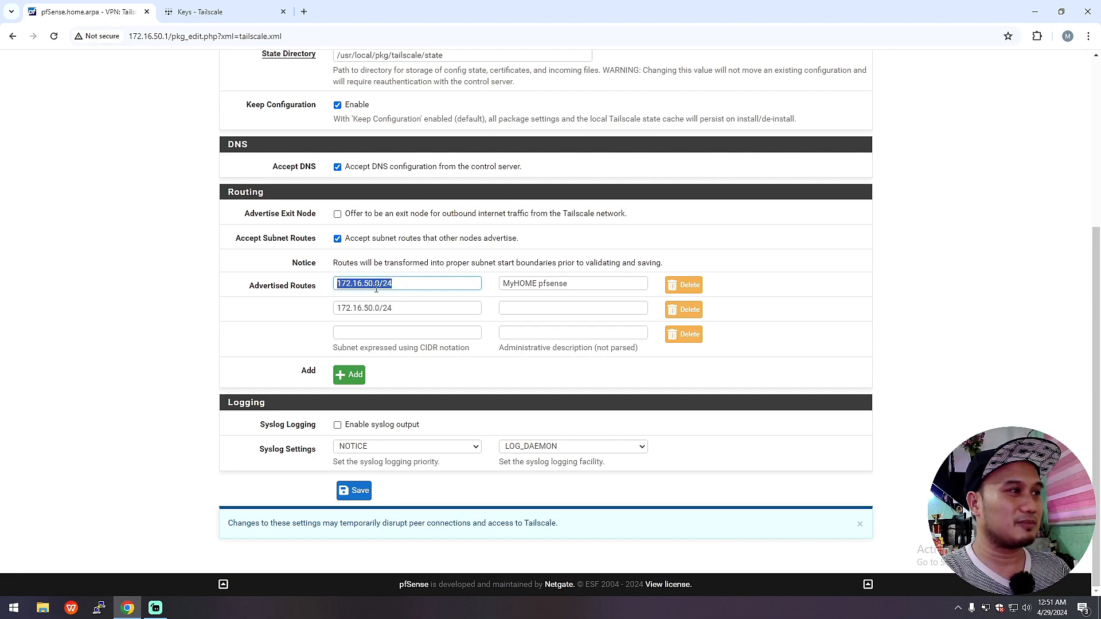
{"action": "left_click", "coordinate": [409, 287]}
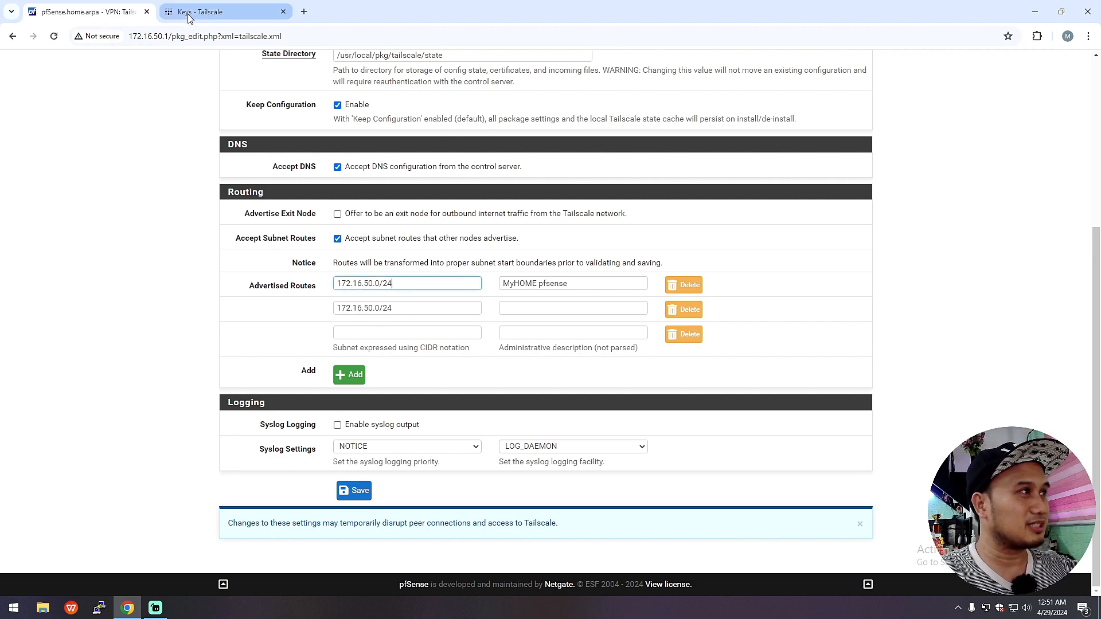
{"action": "left_click_drag", "start_coordinate": [169, 36], "coordinate": [128, 36]}
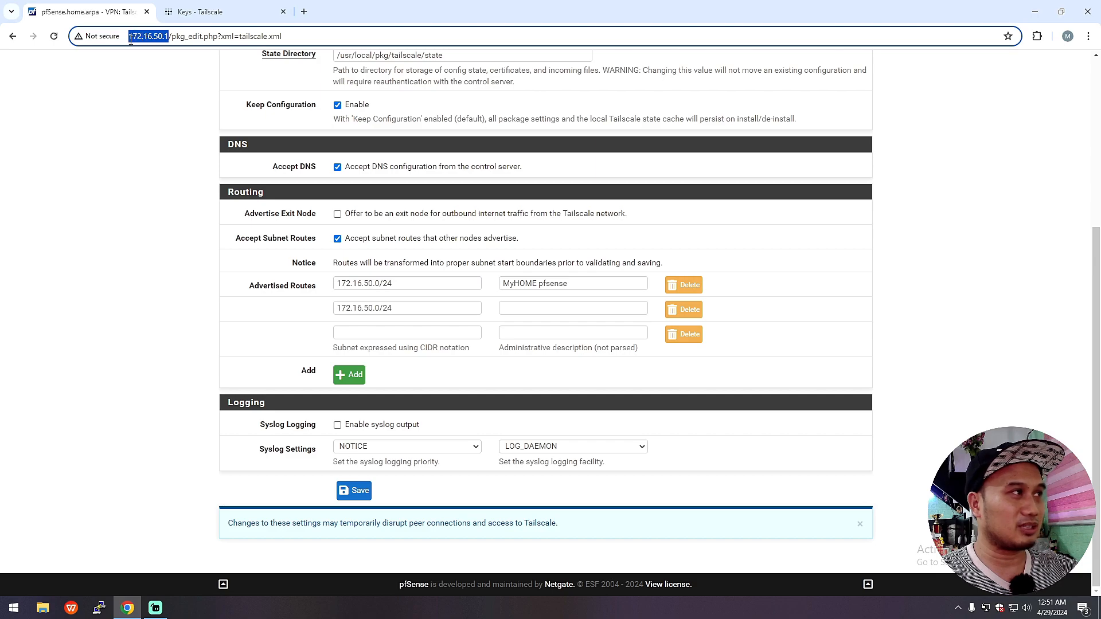
{"action": "left_click", "coordinate": [401, 282]}
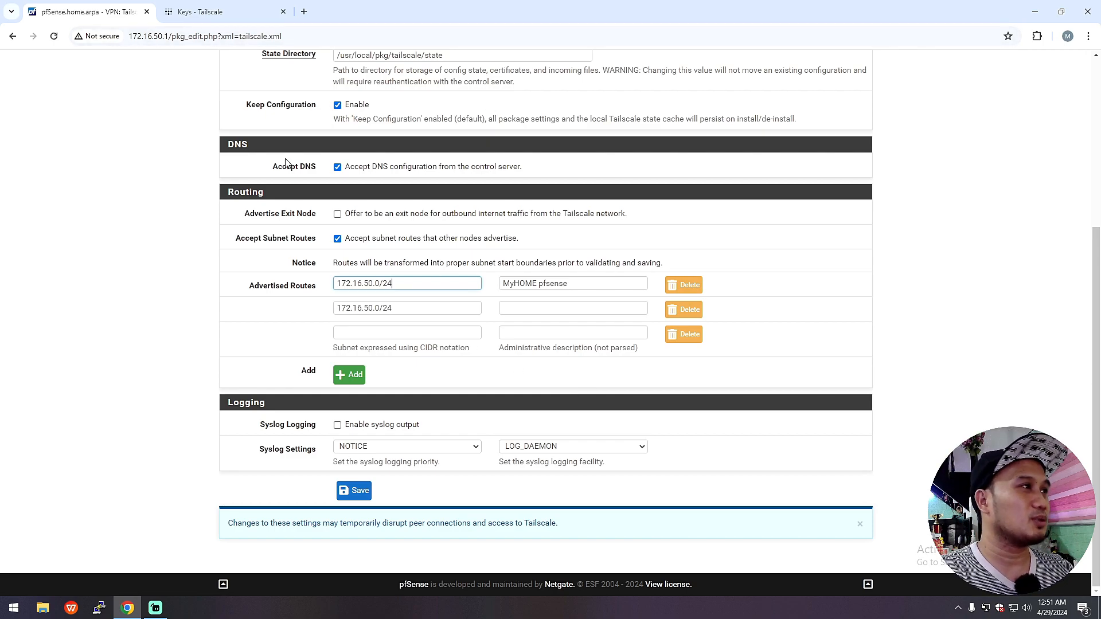
{"action": "scroll", "coordinate": [428, 265], "scroll_direction": "up", "scroll_amount": 5}
{"action": "scroll", "coordinate": [427, 334], "scroll_direction": "down", "scroll_amount": 4}
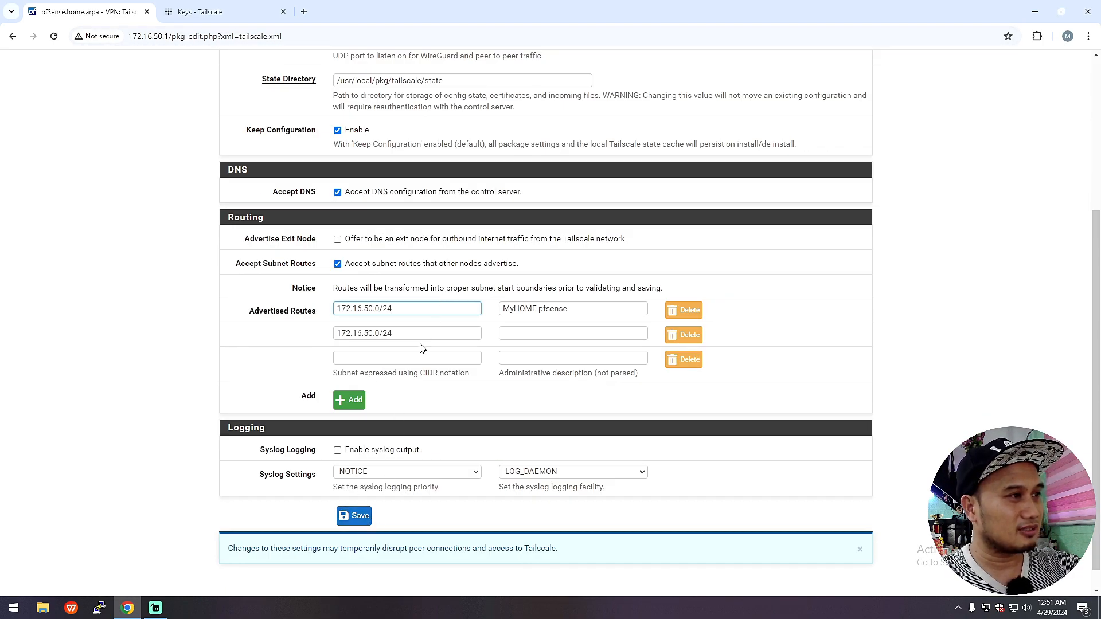
{"action": "left_click_drag", "start_coordinate": [411, 334], "coordinate": [315, 338]}
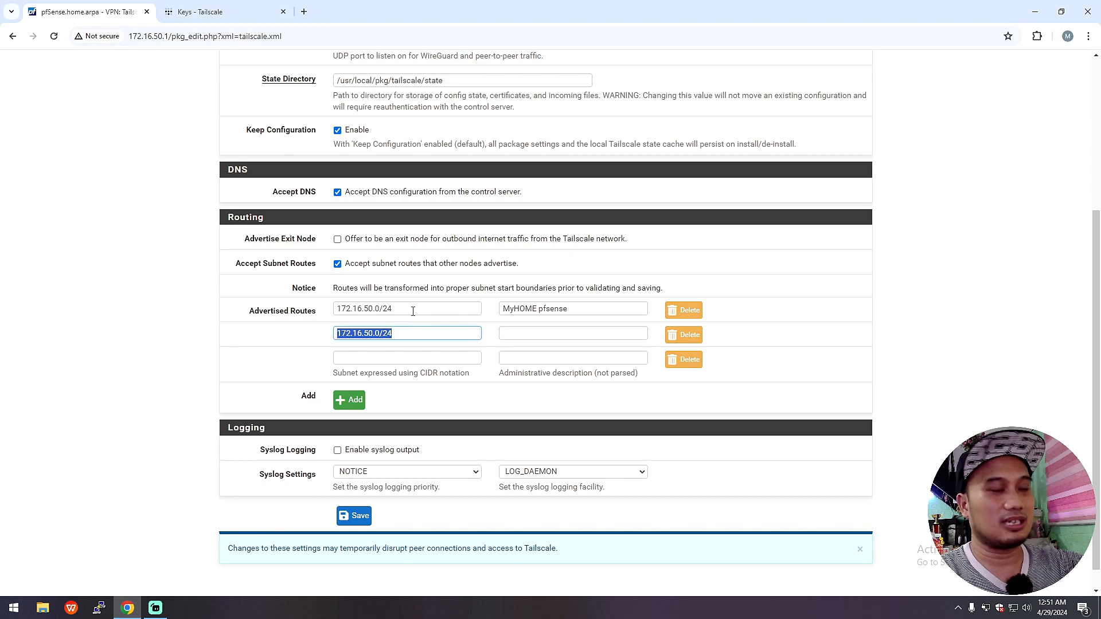
{"action": "left_click", "coordinate": [395, 356]}
{"action": "left_click", "coordinate": [412, 331]}
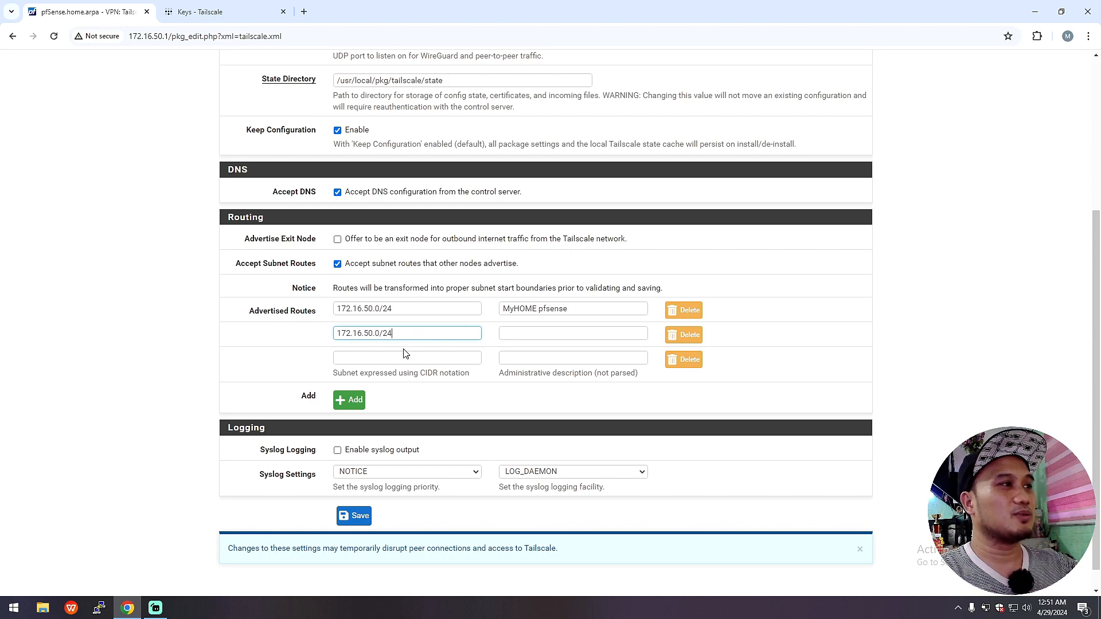
{"action": "scroll", "coordinate": [404, 353], "scroll_direction": "up", "scroll_amount": 5}
{"action": "scroll", "coordinate": [400, 357], "scroll_direction": "down", "scroll_amount": 5}
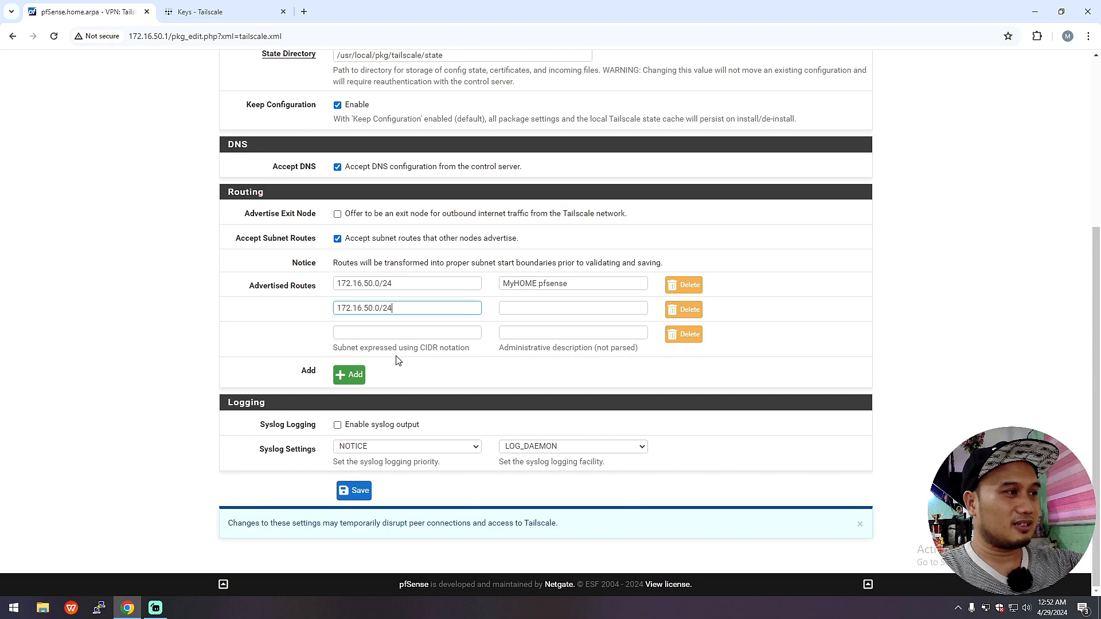
{"action": "scroll", "coordinate": [384, 459], "scroll_direction": "up", "scroll_amount": 5}
Step: Review pfSense's Tailscale status showing pfsense at 100.82.124.92, then return to the Keys page
{"action": "left_click", "coordinate": [366, 188]}
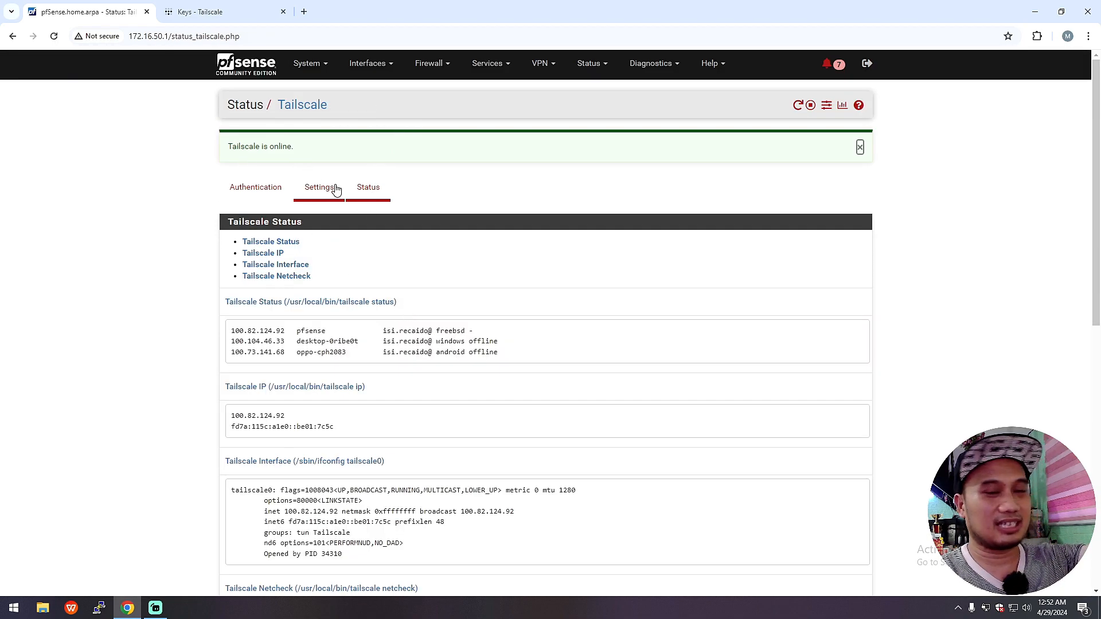
{"action": "scroll", "coordinate": [418, 409], "scroll_direction": "down", "scroll_amount": 3}
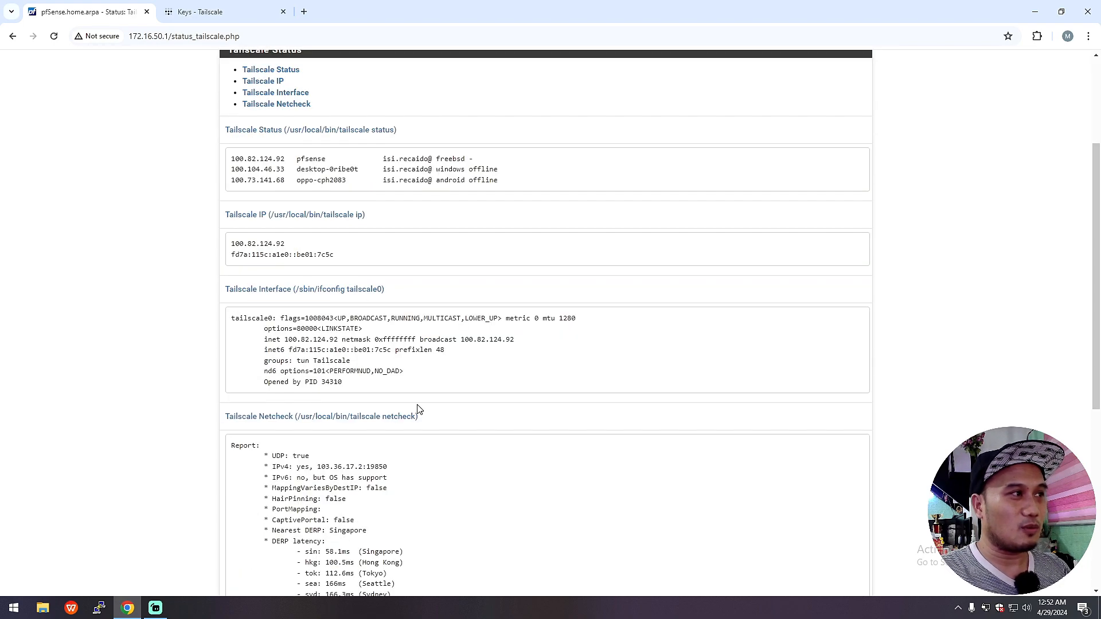
{"action": "scroll", "coordinate": [423, 409], "scroll_direction": "up", "scroll_amount": 3}
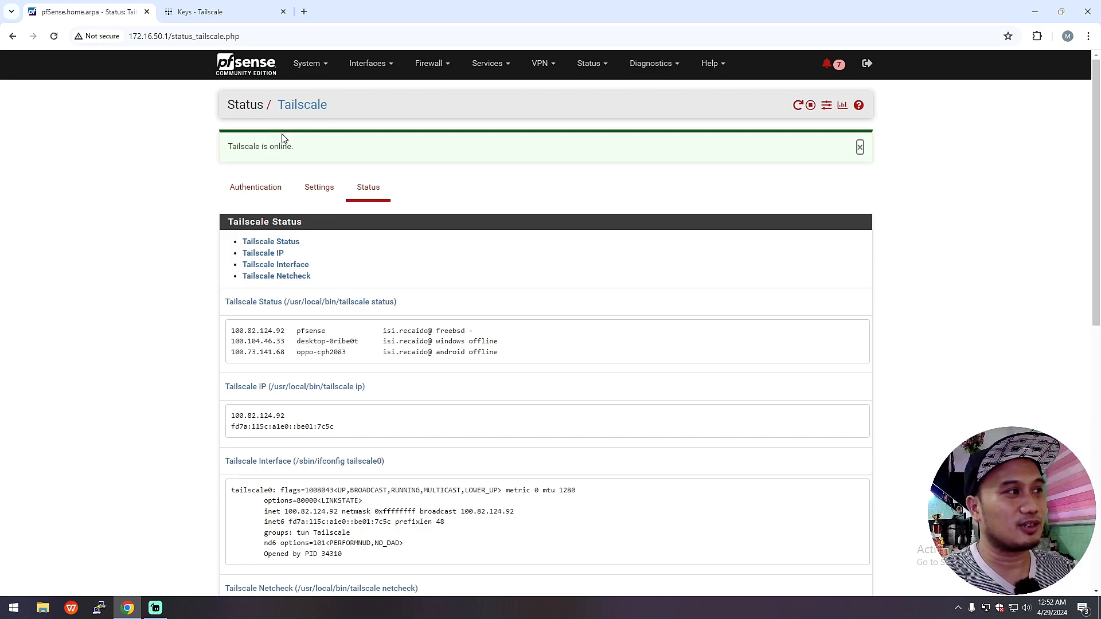
{"action": "scroll", "coordinate": [337, 148], "scroll_direction": "down", "scroll_amount": 8}
{"action": "scroll", "coordinate": [462, 312], "scroll_direction": "up", "scroll_amount": 8}
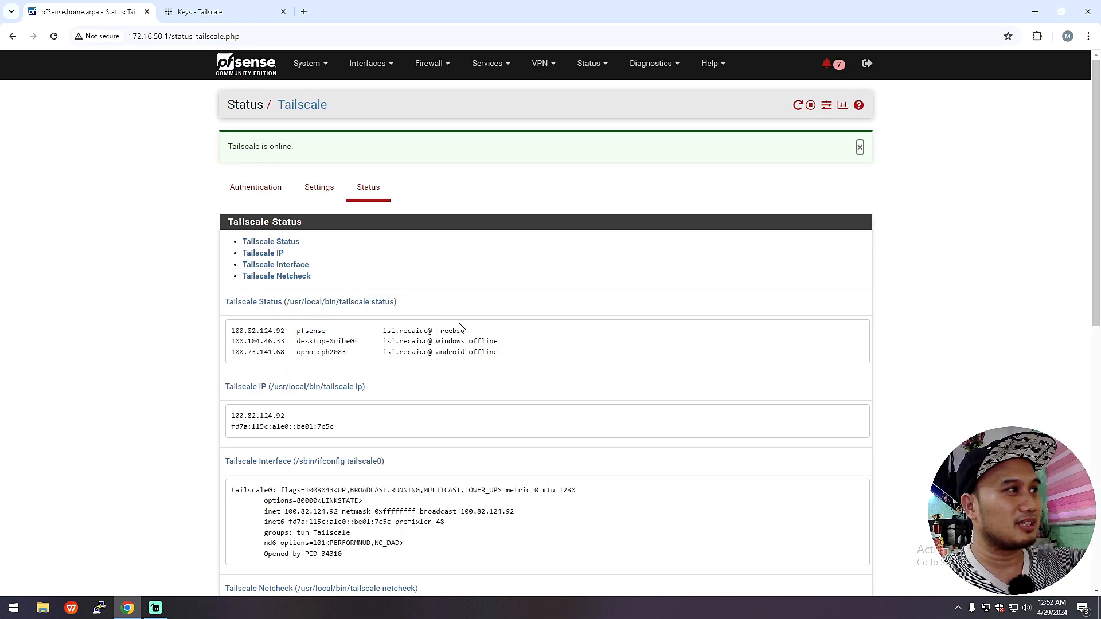
{"action": "key", "text": "ctrl+Tab"}
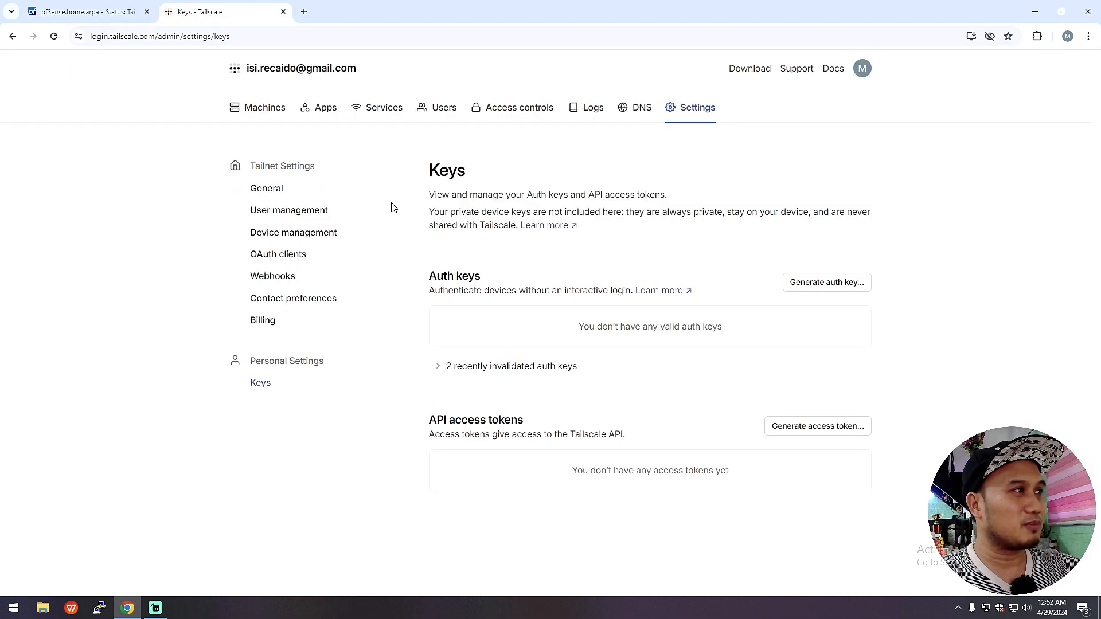
{"action": "left_click", "coordinate": [302, 76]}
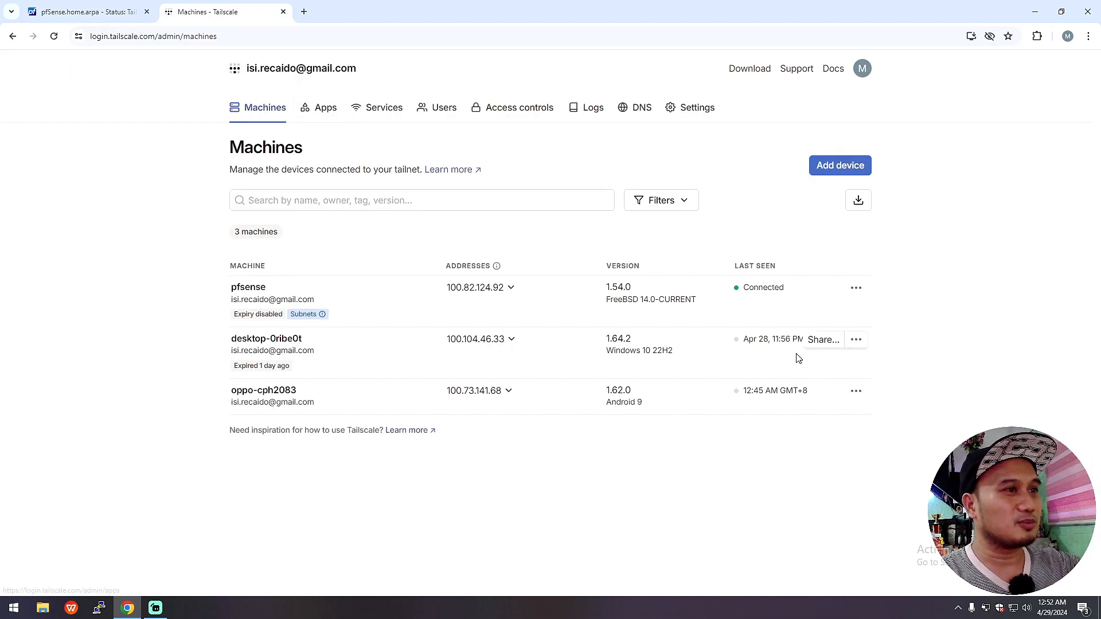
{"action": "left_click_drag", "start_coordinate": [217, 310], "coordinate": [233, 288]}
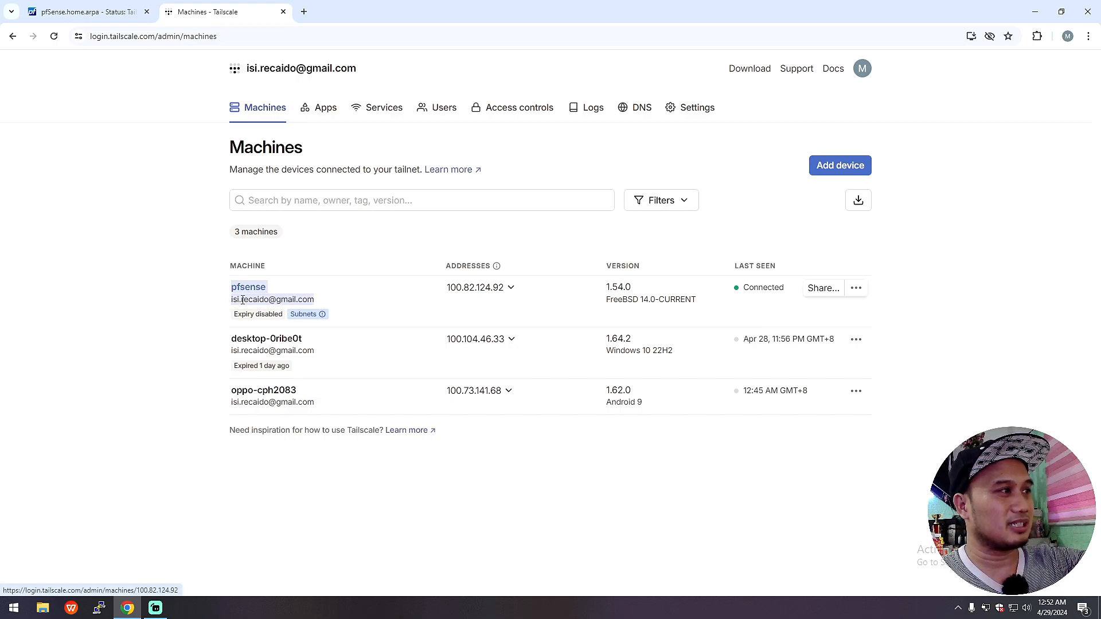
{"action": "left_click", "coordinate": [337, 300]}
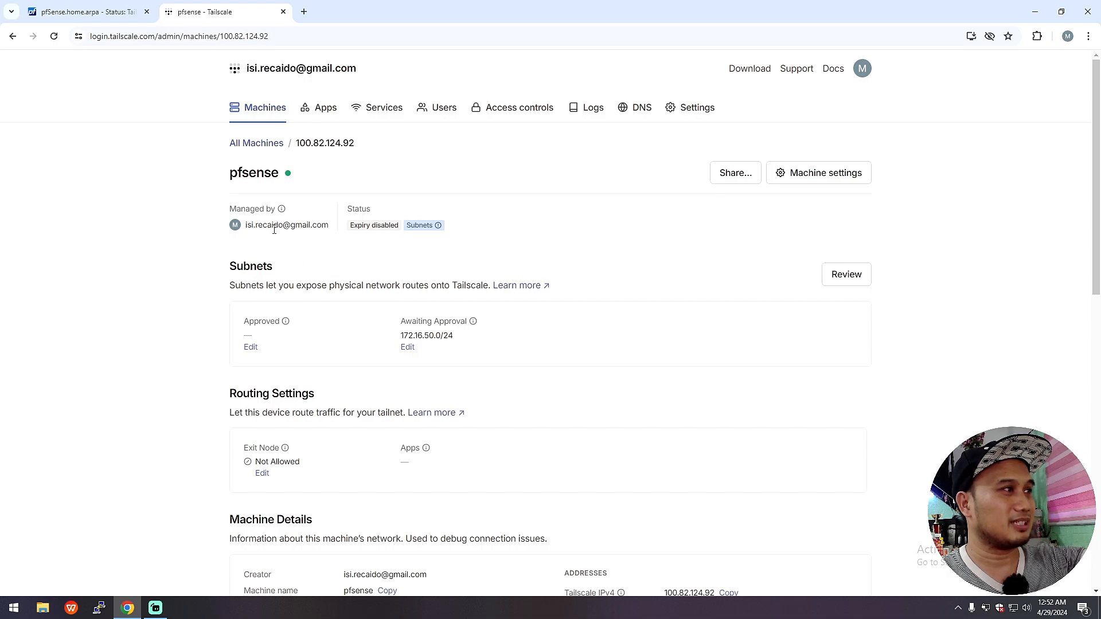
{"action": "left_click", "coordinate": [263, 110]}
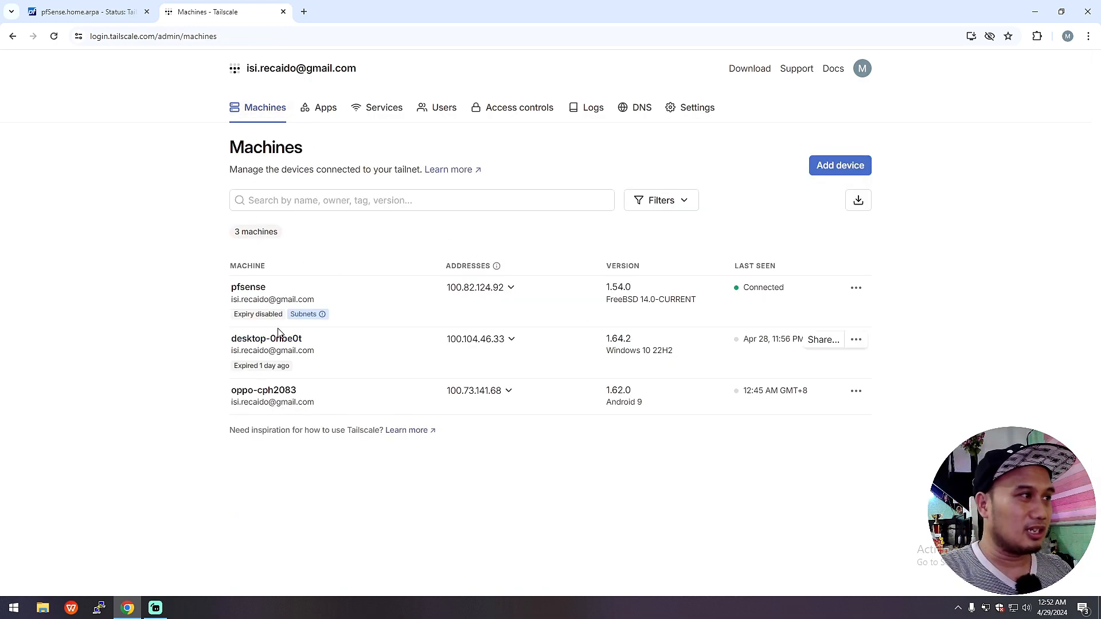
{"action": "mouse_move", "coordinate": [252, 322]}
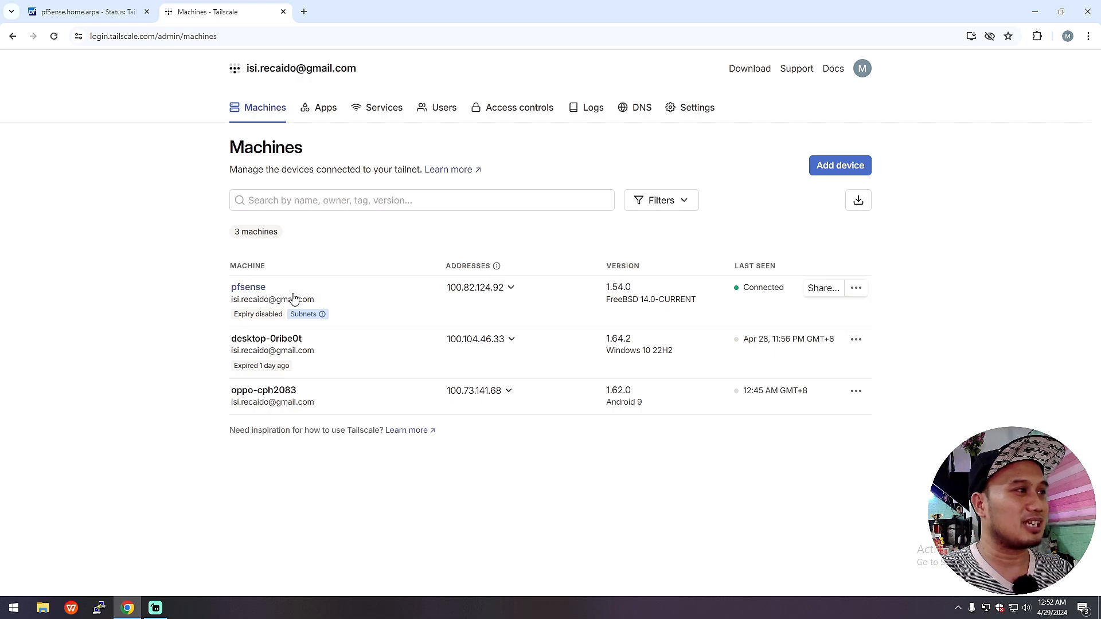
{"action": "left_click", "coordinate": [856, 287]}
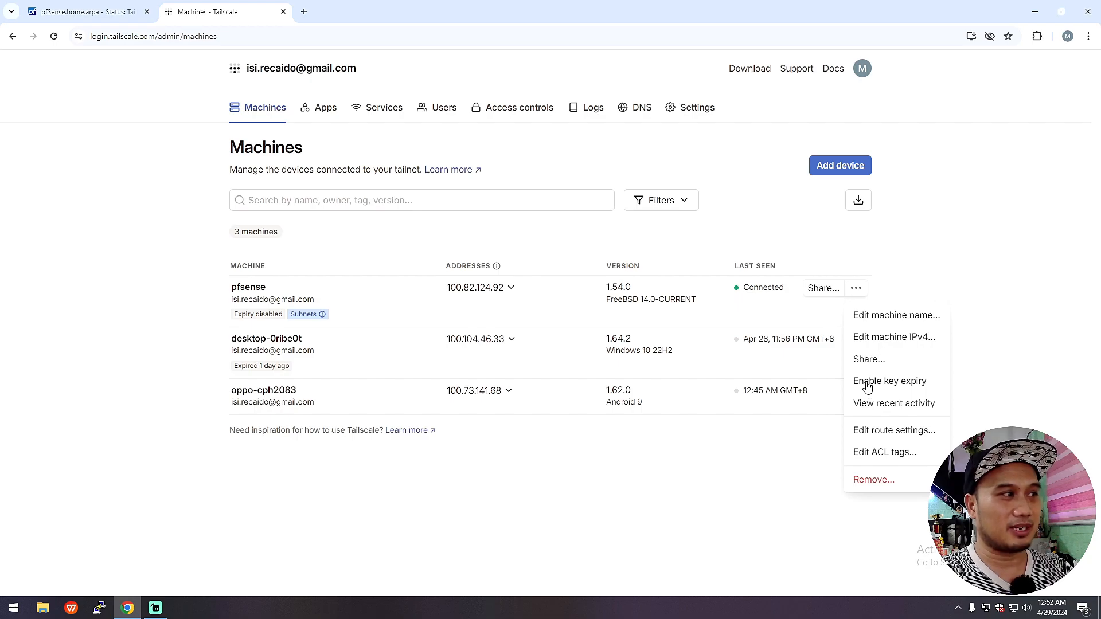
{"action": "left_click", "coordinate": [321, 373]}
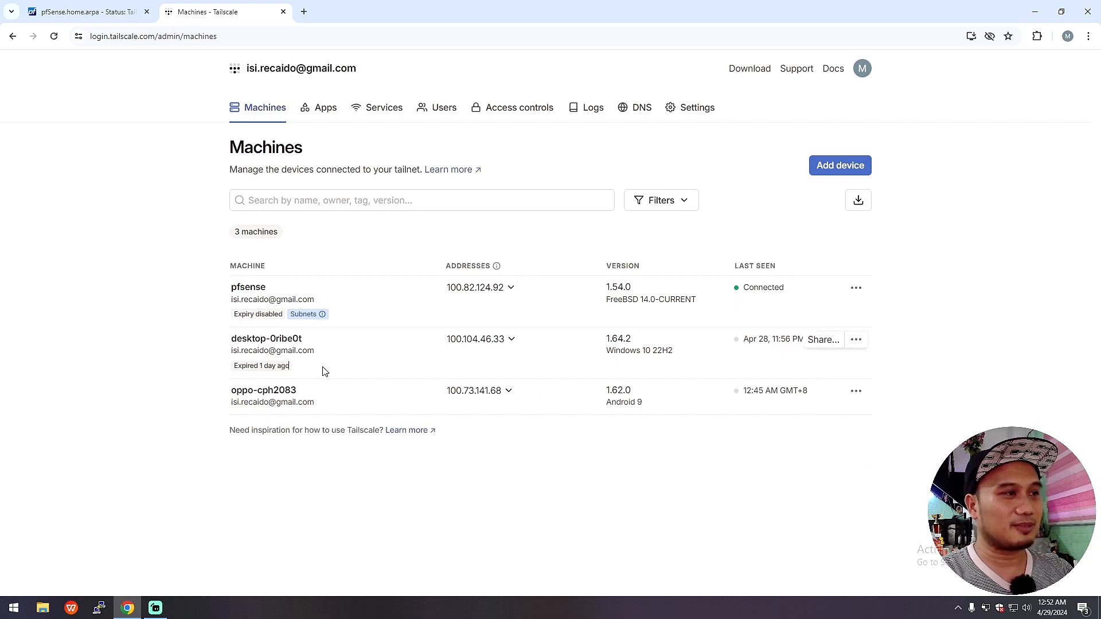
{"action": "mouse_move", "coordinate": [232, 369]}
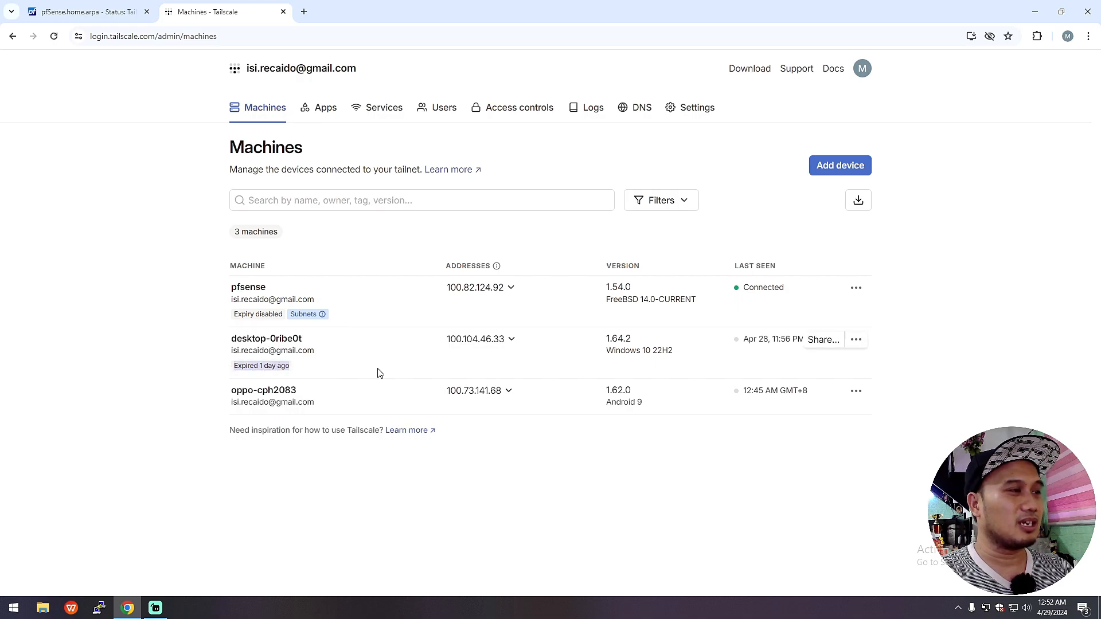
{"action": "left_click", "coordinate": [855, 340]}
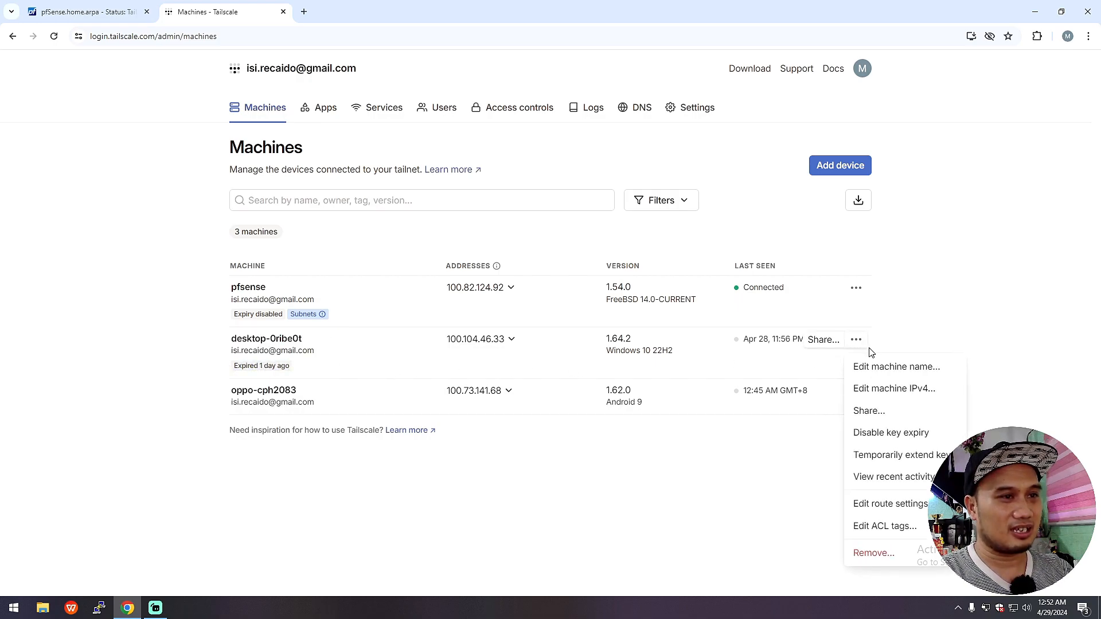
{"action": "left_click", "coordinate": [625, 472]}
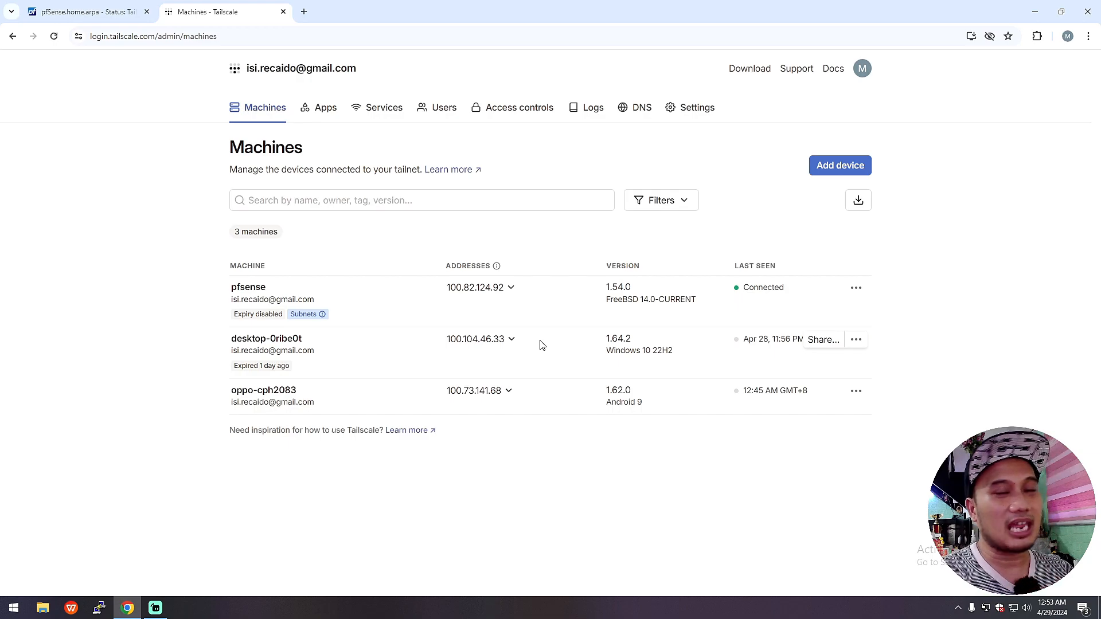
{"action": "left_click", "coordinate": [92, 11]}
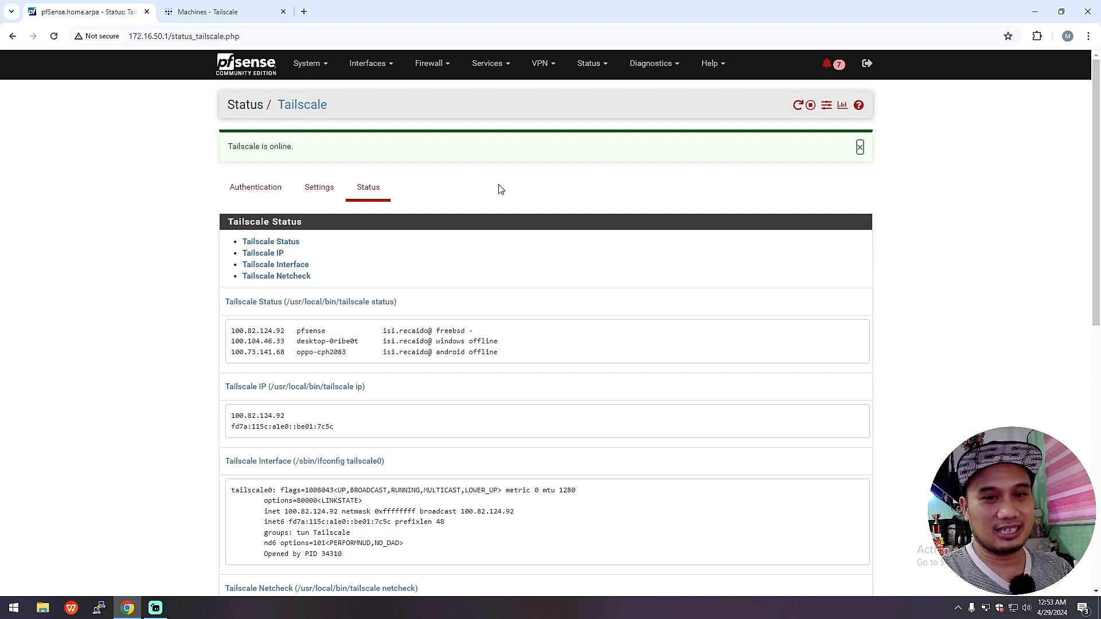
Step: Check the WAN_DHCP gateway and WAN address 192.168.1.14 on the pfSense dashboard, then return to Machines
{"action": "left_click", "coordinate": [262, 73]}
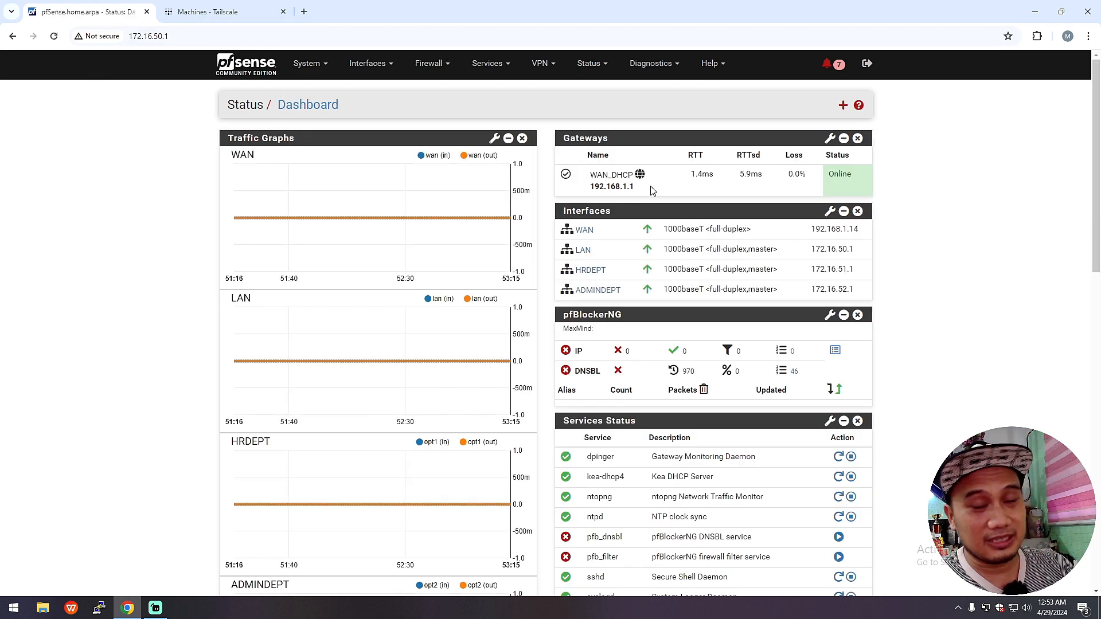
{"action": "left_click_drag", "start_coordinate": [646, 175], "coordinate": [590, 193]}
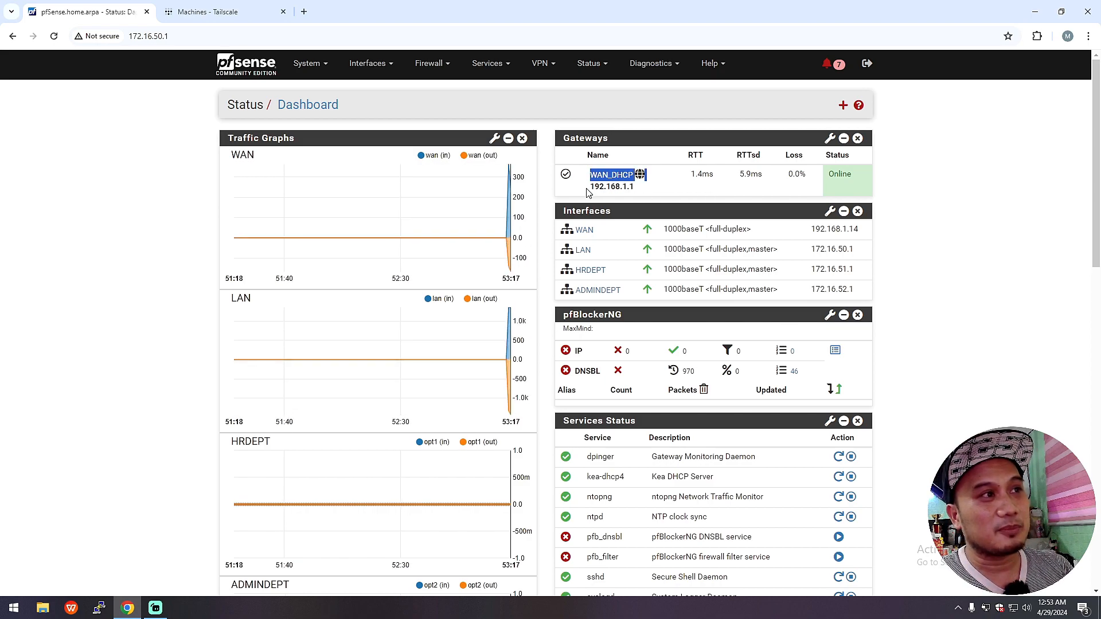
{"action": "left_click", "coordinate": [666, 192]}
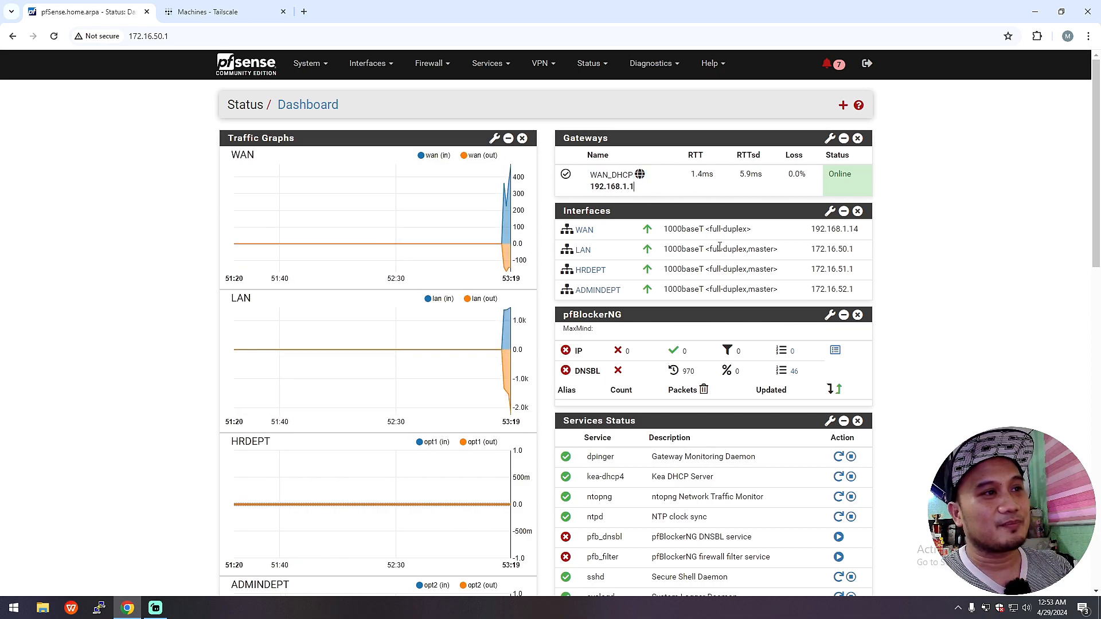
{"action": "left_click_drag", "start_coordinate": [808, 230], "coordinate": [863, 235]}
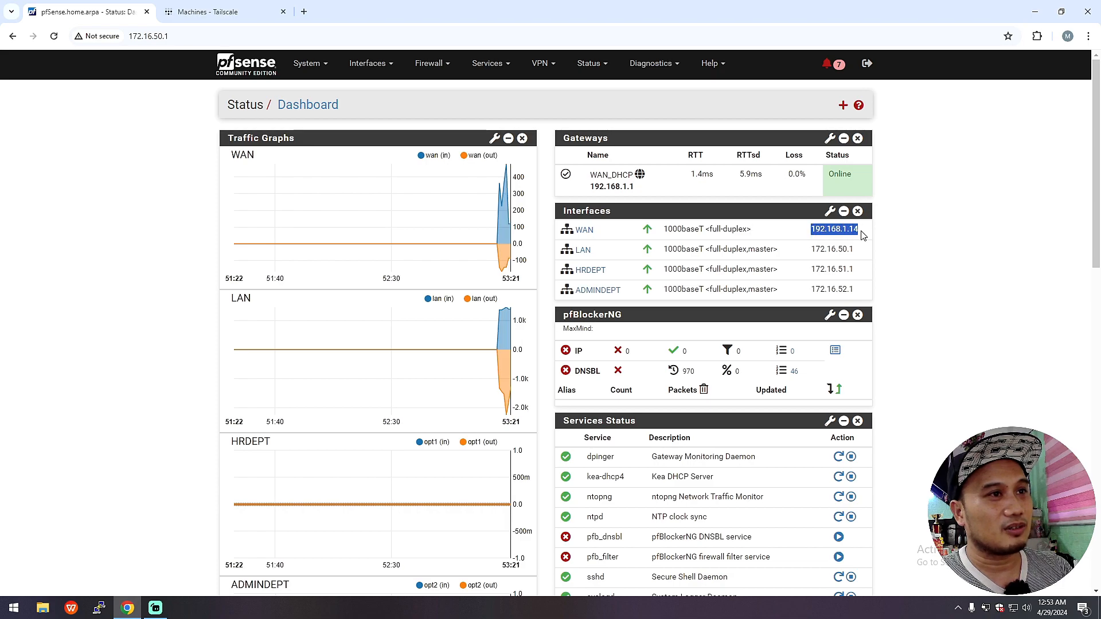
{"action": "left_click", "coordinate": [862, 237]}
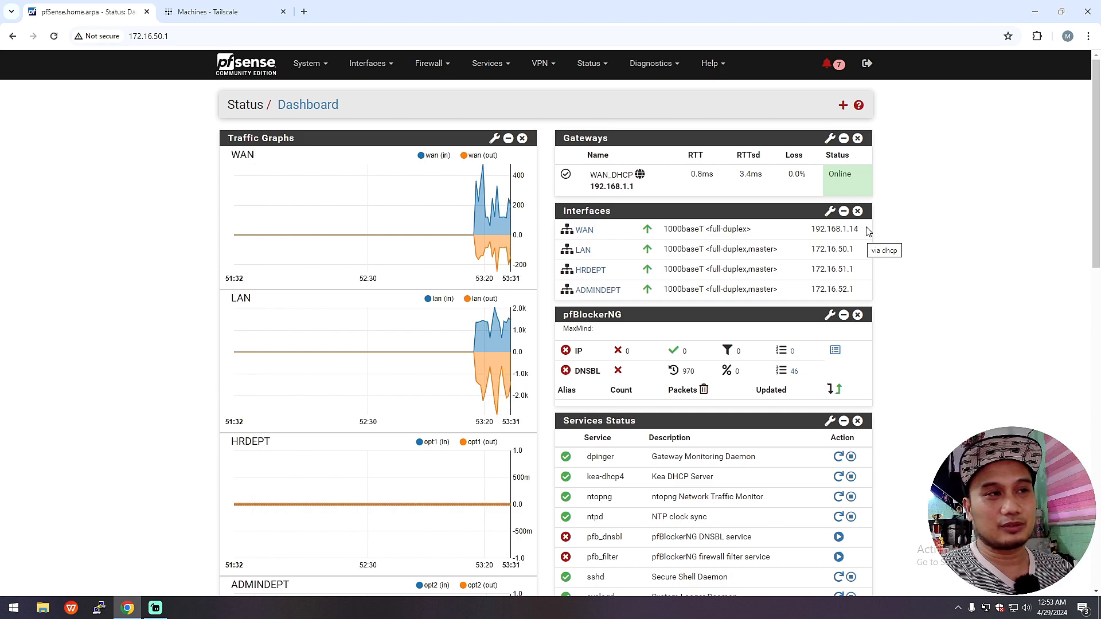
{"action": "left_click_drag", "start_coordinate": [863, 232], "coordinate": [801, 235]}
{"action": "left_click", "coordinate": [793, 238]}
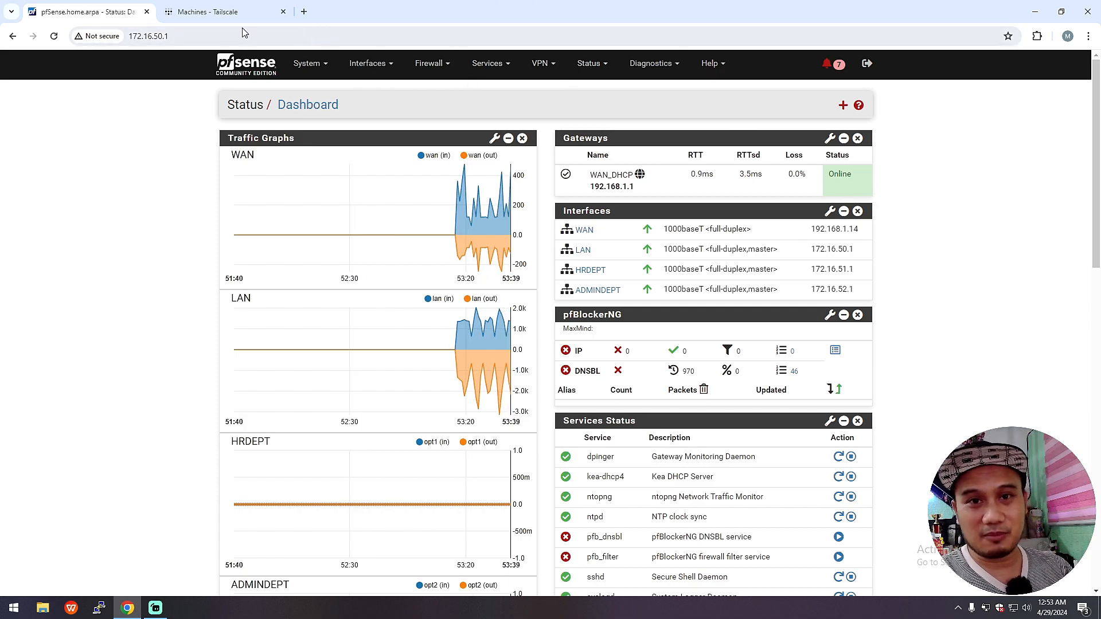
{"action": "left_click", "coordinate": [220, 12]}
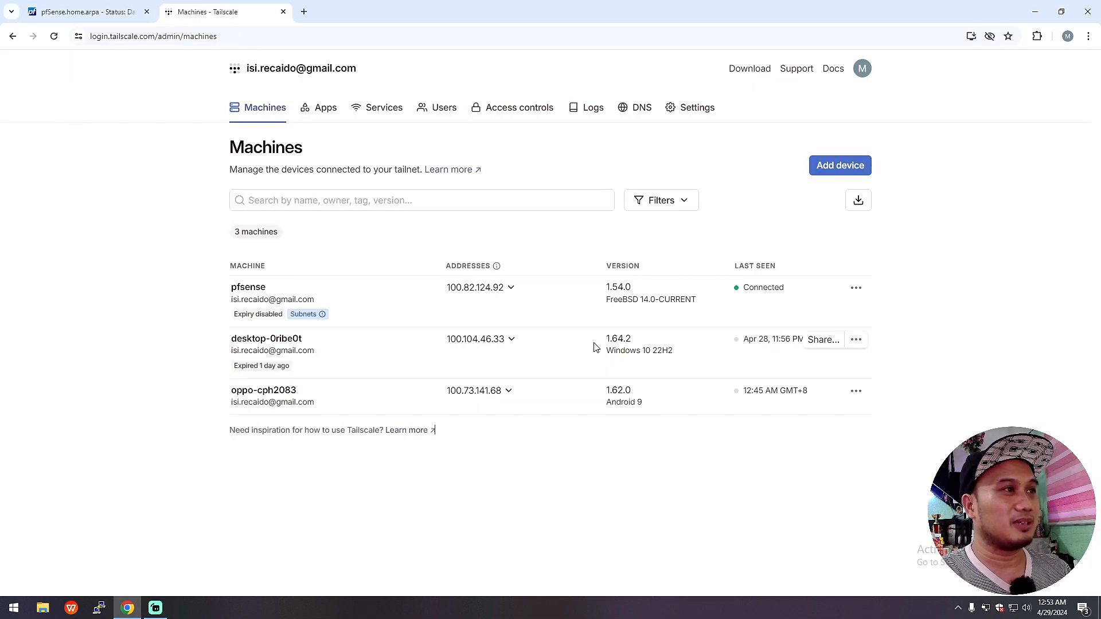
Step: Check pfsense's machine IPv4 in the Edit machine IP dialog and close it unchanged
{"action": "left_click", "coordinate": [856, 288]}
{"action": "left_click", "coordinate": [892, 338]}
{"action": "left_click_drag", "start_coordinate": [542, 274], "coordinate": [414, 274]}
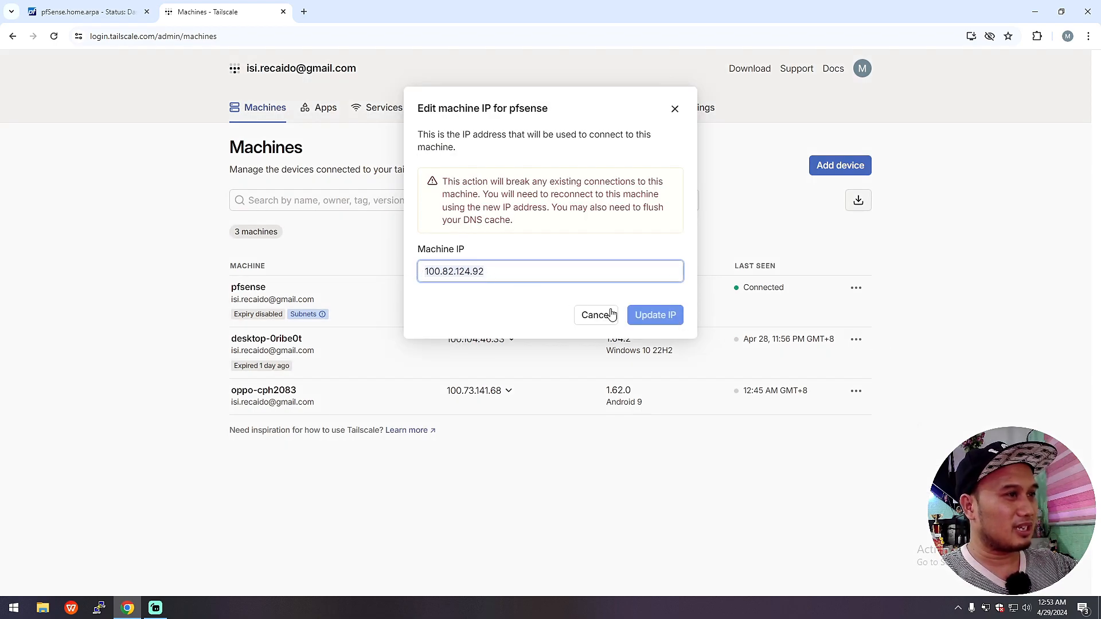
{"action": "left_click", "coordinate": [674, 109]}
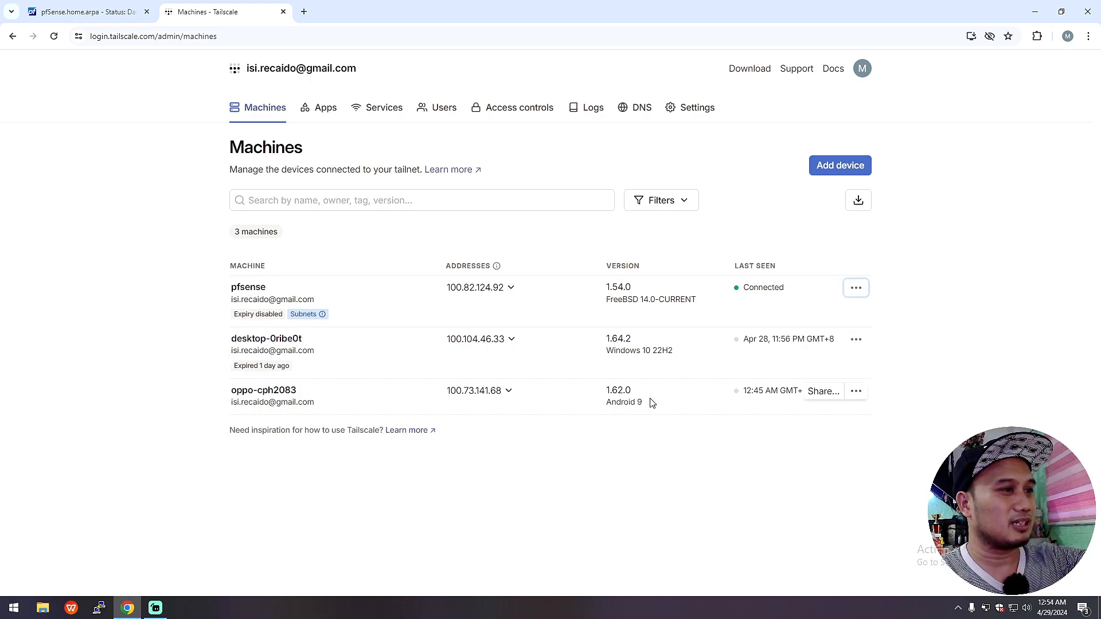
Step: Glance at desktop-0ribe0t's actions, then return to the pfSense dashboard and minimize Chrome
{"action": "left_click", "coordinate": [856, 340]}
{"action": "left_click", "coordinate": [857, 347]}
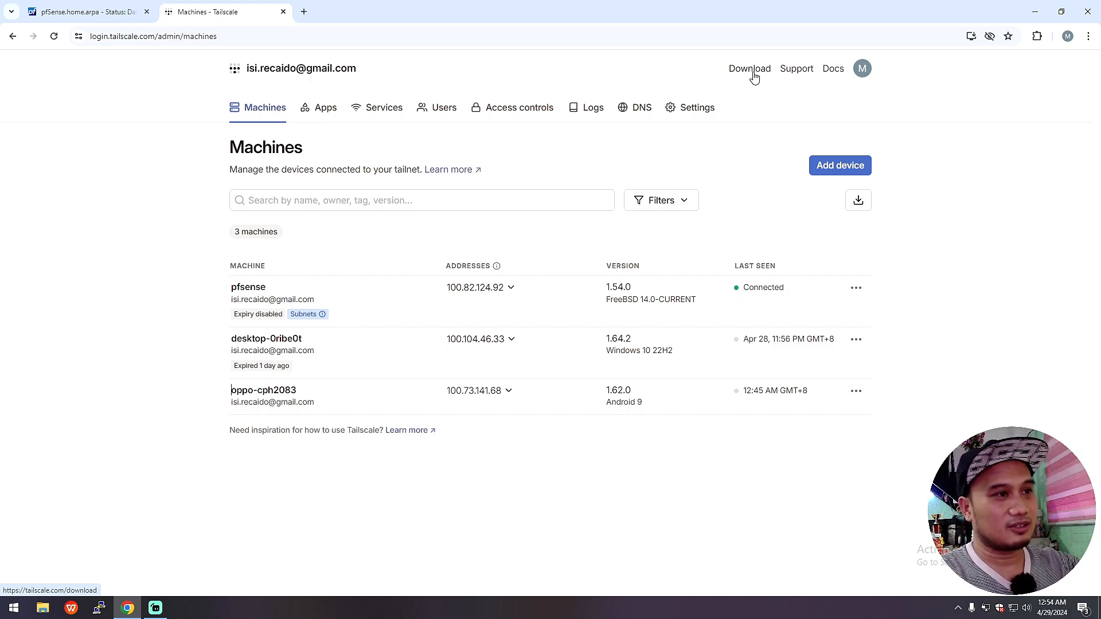
{"action": "mouse_move", "coordinate": [285, 358]}
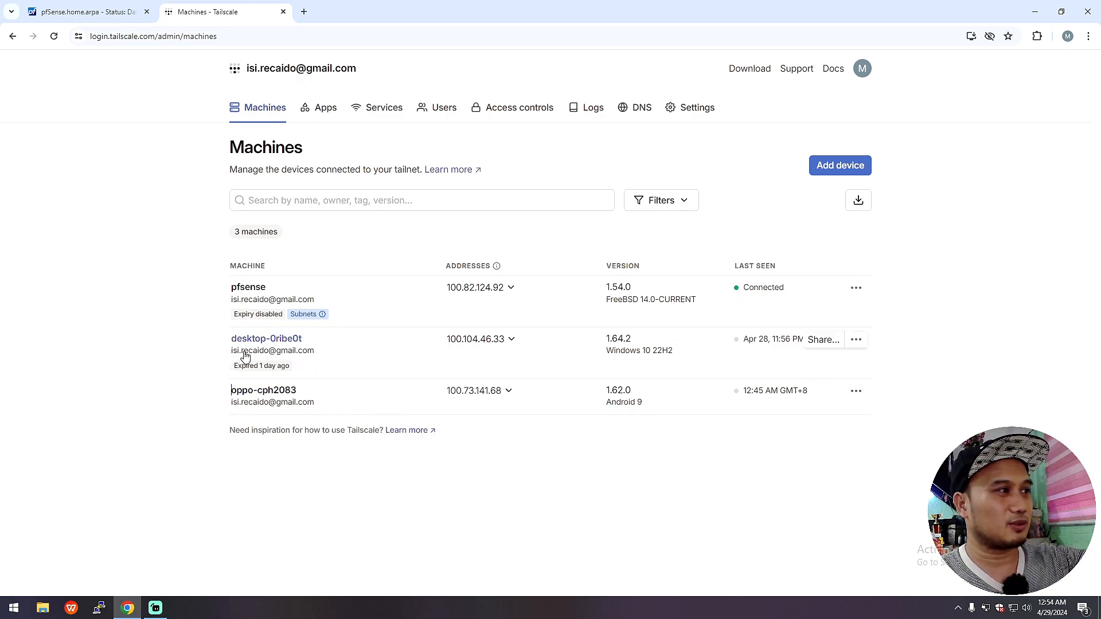
{"action": "left_click", "coordinate": [86, 11]}
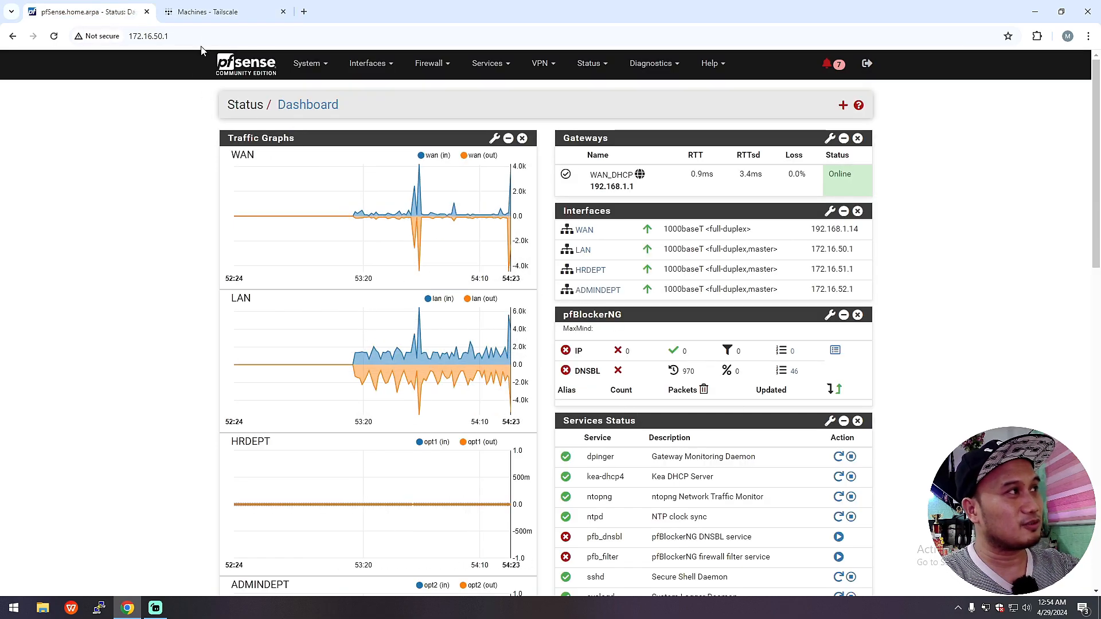
{"action": "left_click", "coordinate": [1034, 13]}
Step: Launch AnyDesk and connect to the recent remote session using its access password
{"action": "double_click", "coordinate": [65, 258]}
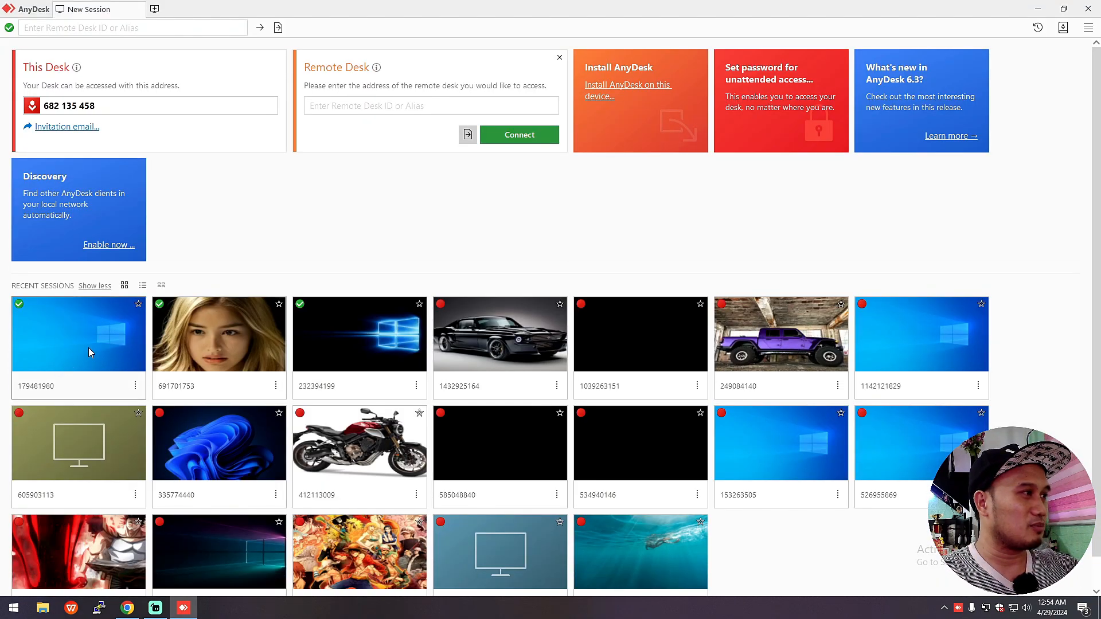
{"action": "left_click", "coordinate": [89, 347]}
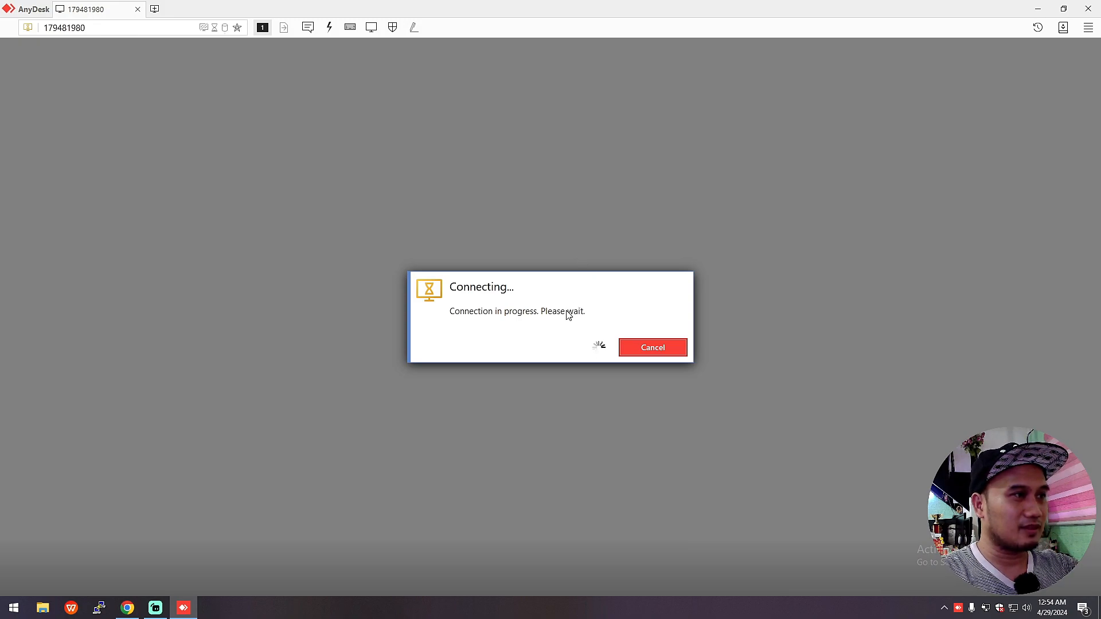
{"action": "type", "text": "***"}
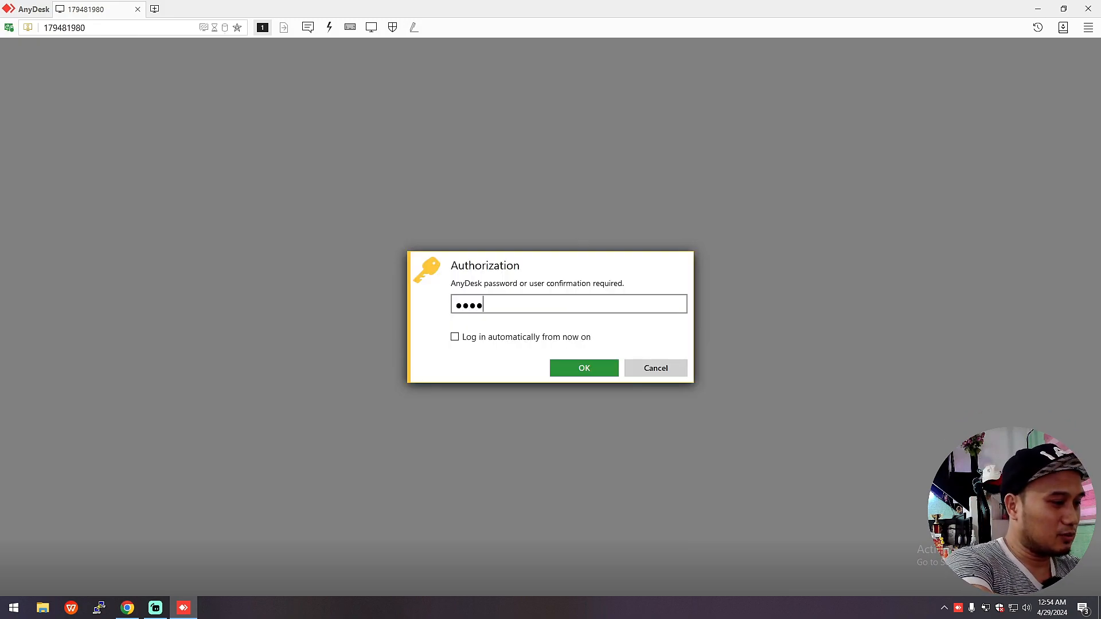
{"action": "type", "text": "***"}
{"action": "left_click", "coordinate": [611, 370]}
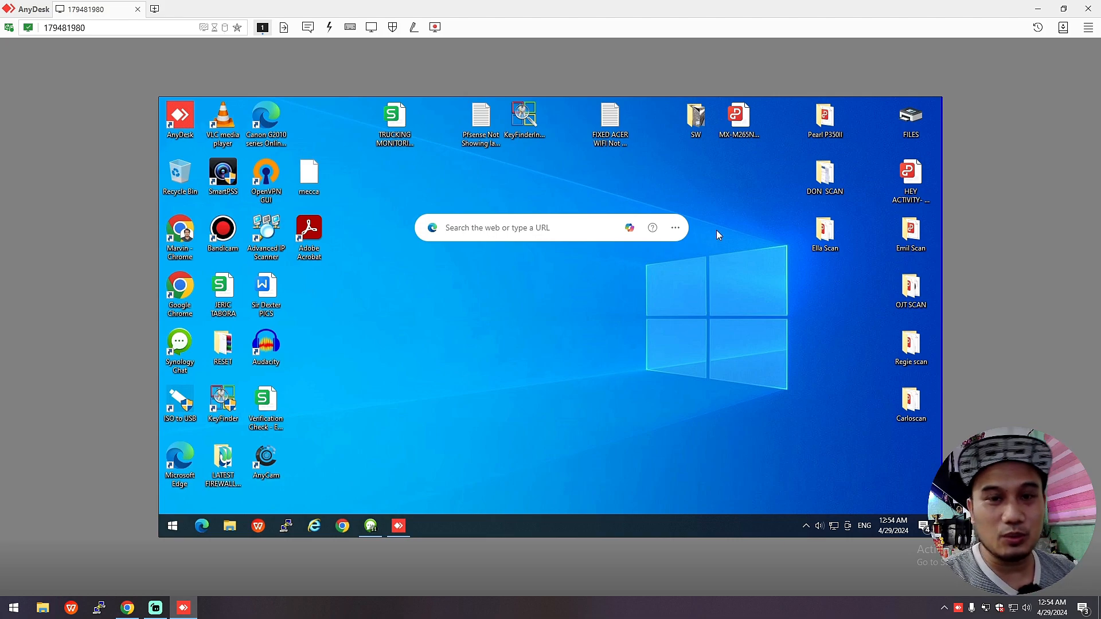
Step: Start Tailscale login from the remote PC's tray and sign in with the account e-mail
{"action": "left_click", "coordinate": [805, 527]}
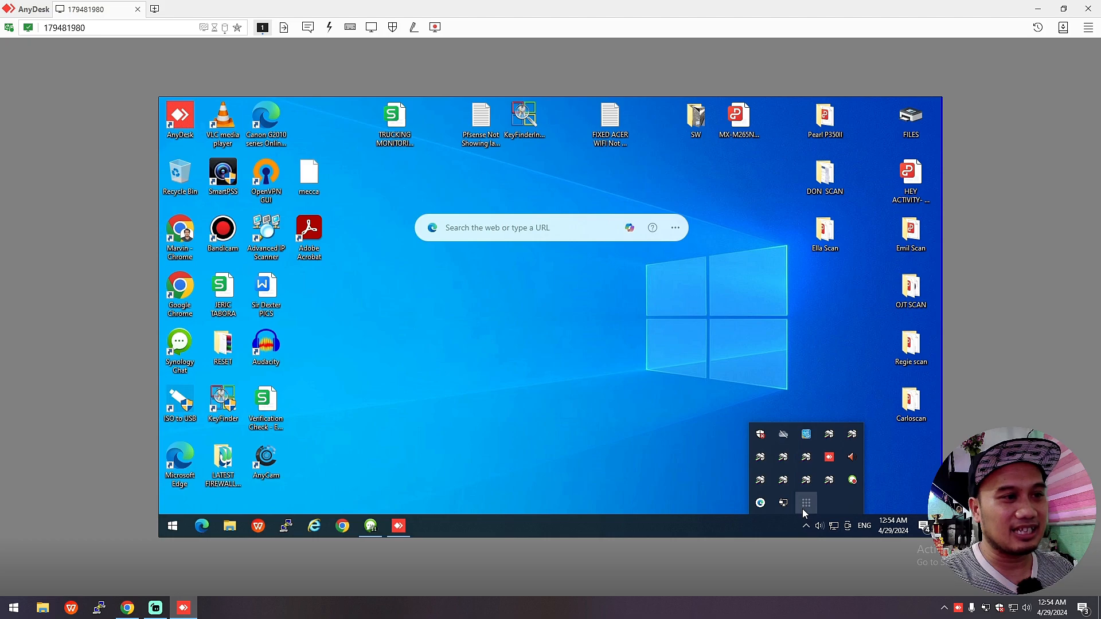
{"action": "left_click", "coordinate": [803, 508]}
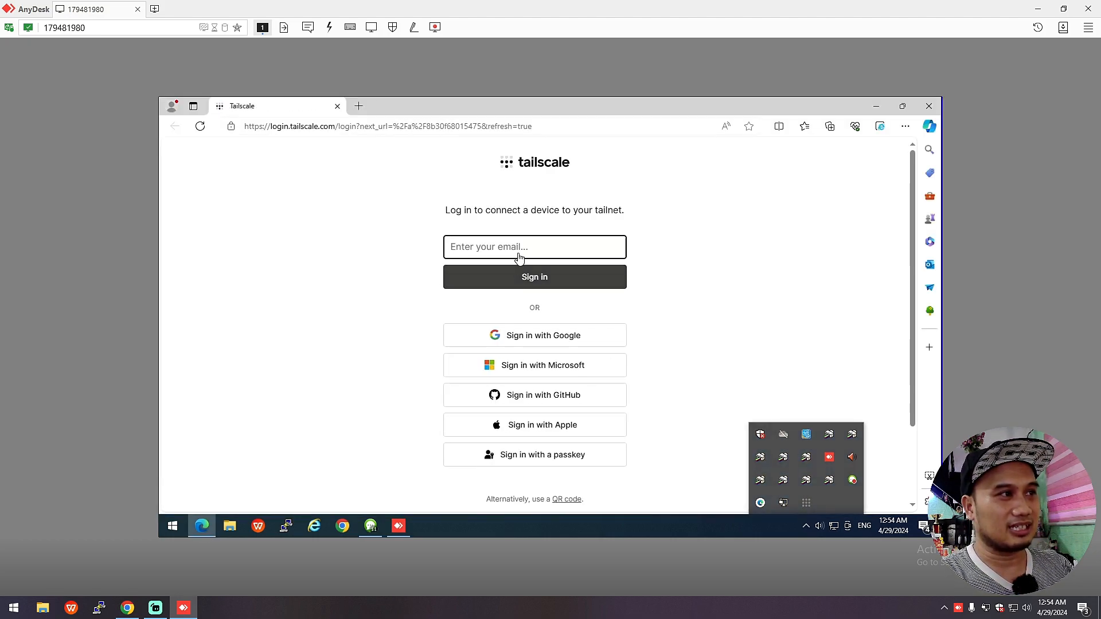
{"action": "left_click", "coordinate": [519, 248]}
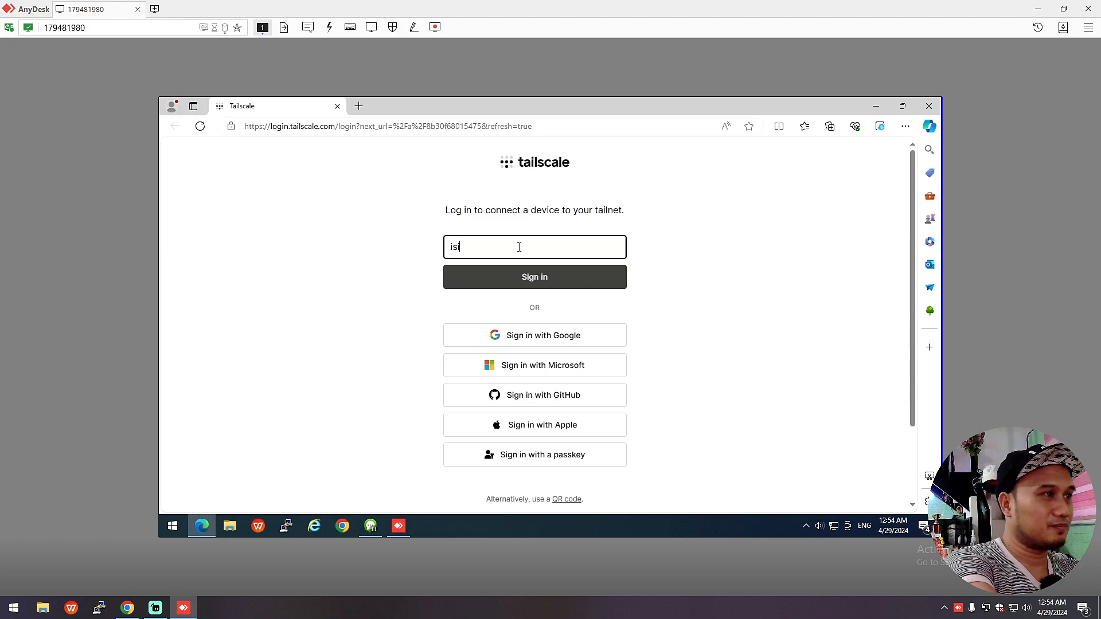
{"action": "key", "text": "Return"}
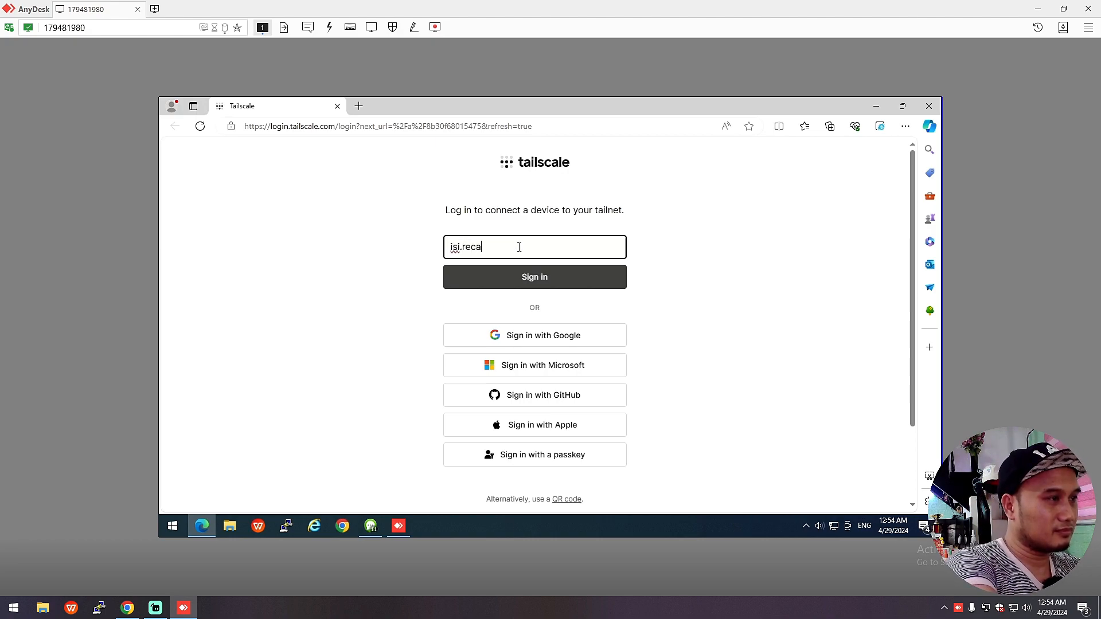
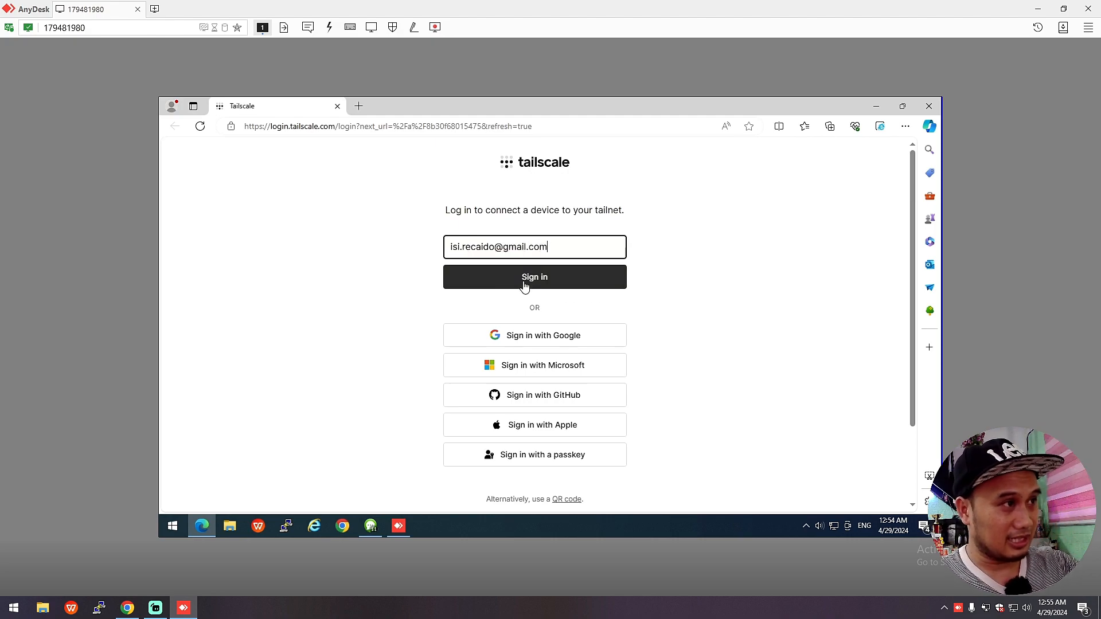
{"action": "left_click", "coordinate": [544, 290]}
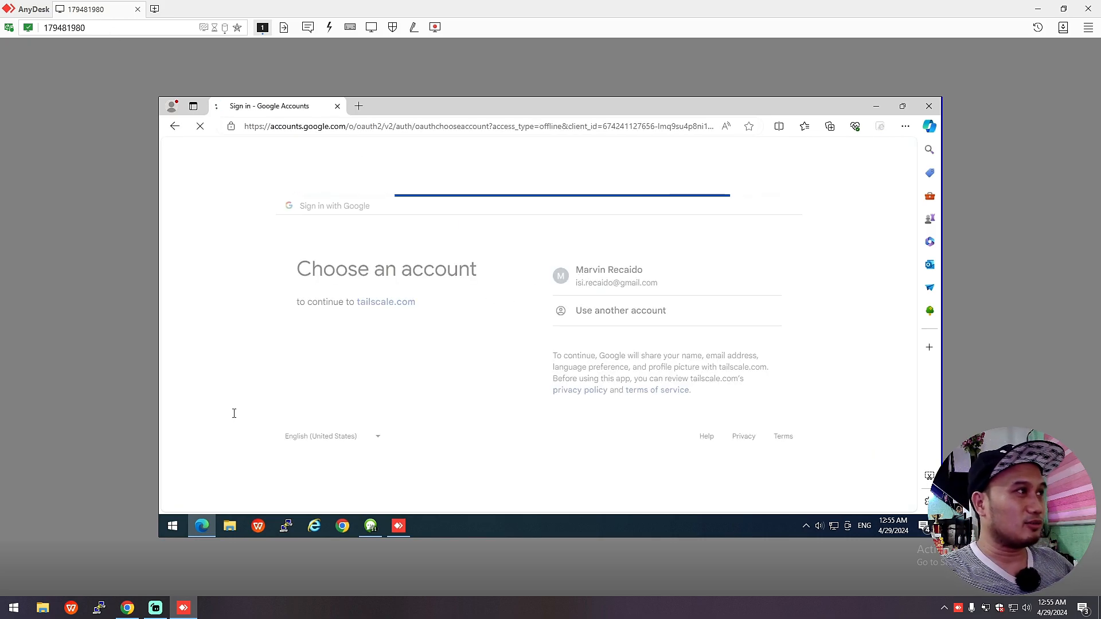
Step: Connect DESKTOP-0RIBE0T to the tailnet, then switch to the local Tailscale admin page
{"action": "left_click", "coordinate": [183, 607]}
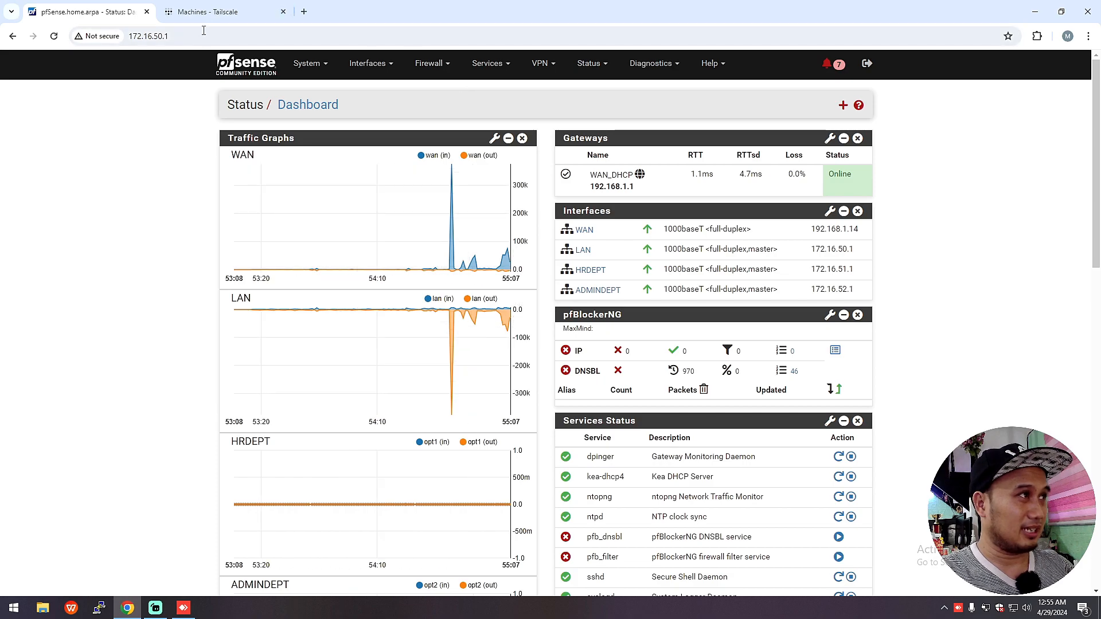
{"action": "left_click", "coordinate": [208, 12]}
{"action": "left_click", "coordinate": [863, 69]}
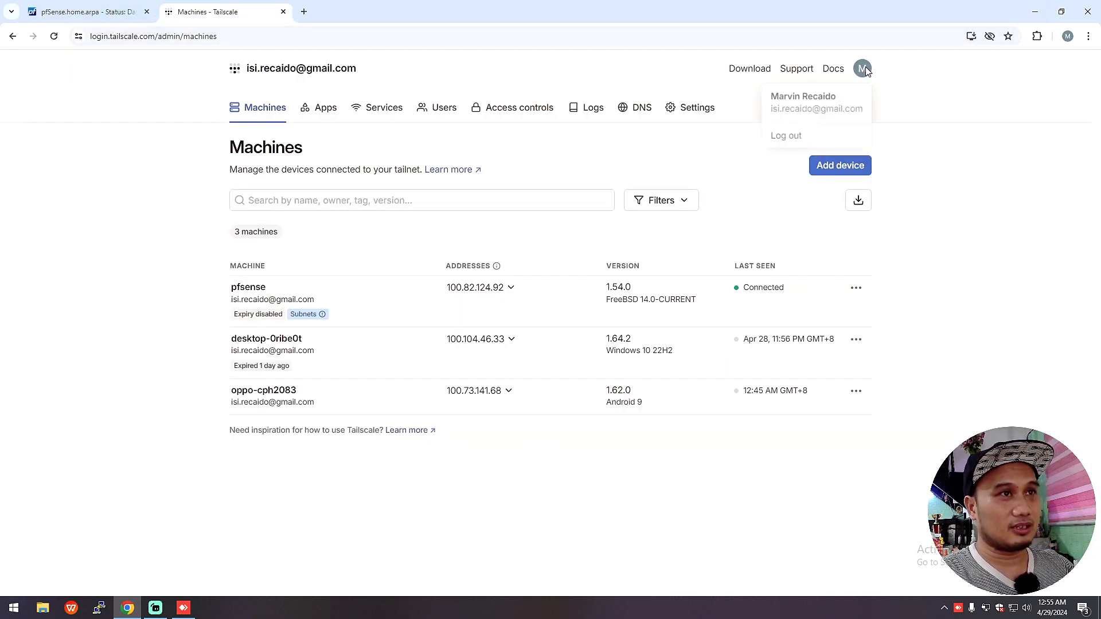
{"action": "left_click", "coordinate": [183, 607]}
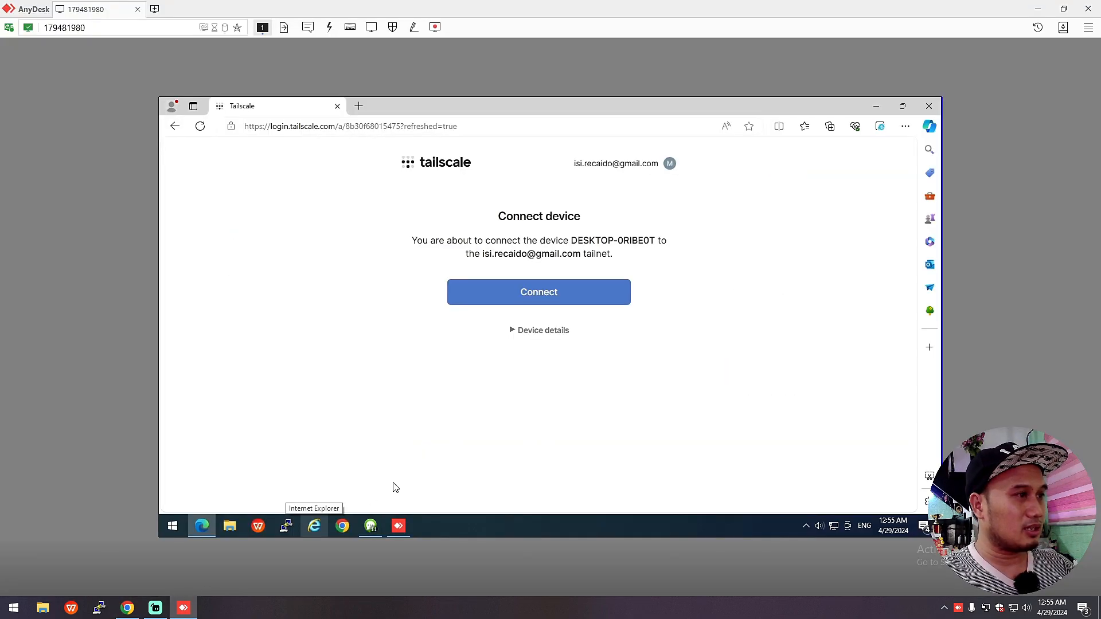
{"action": "left_click", "coordinate": [533, 293]}
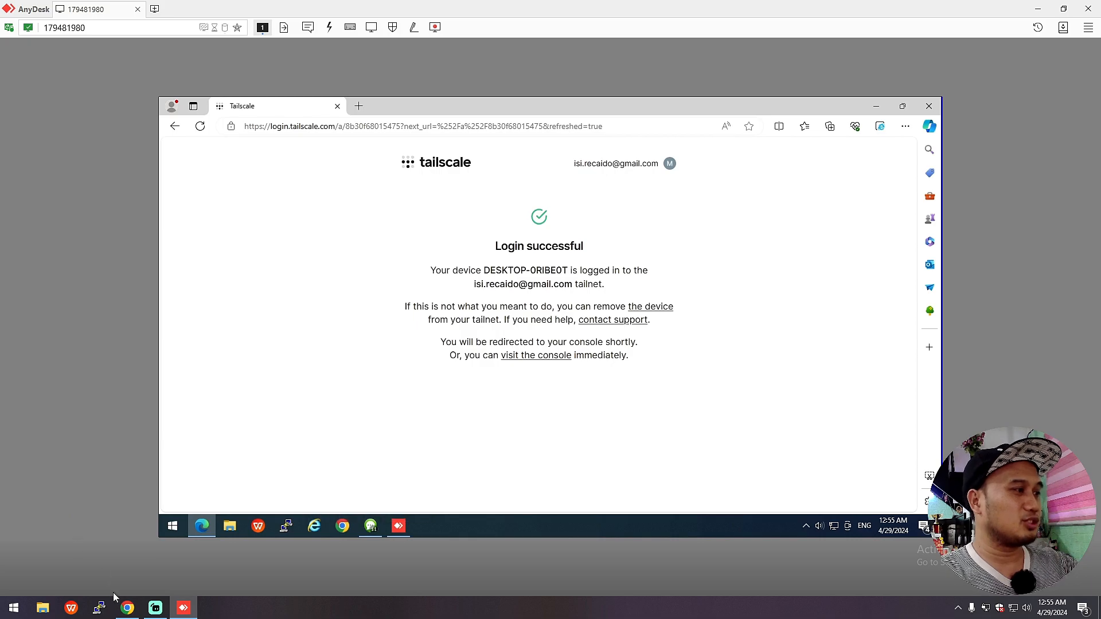
{"action": "left_click", "coordinate": [126, 609]}
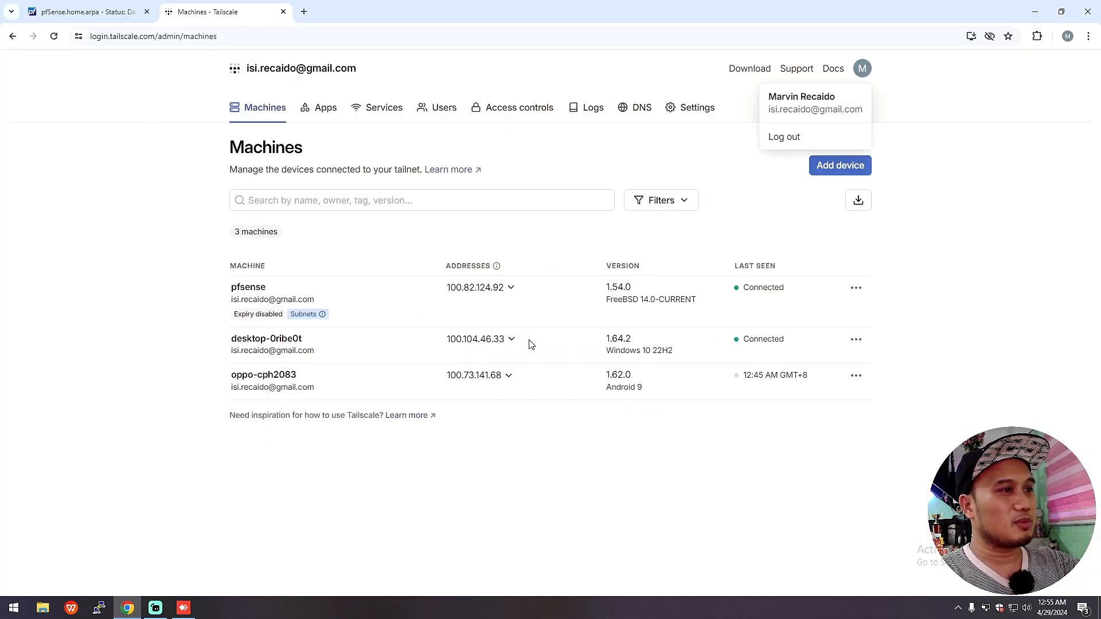
Step: Read pfsense's IP 100.82.124.92 in Edit machine IP, close it unchanged, and return to AnyDesk
{"action": "left_click", "coordinate": [217, 347]}
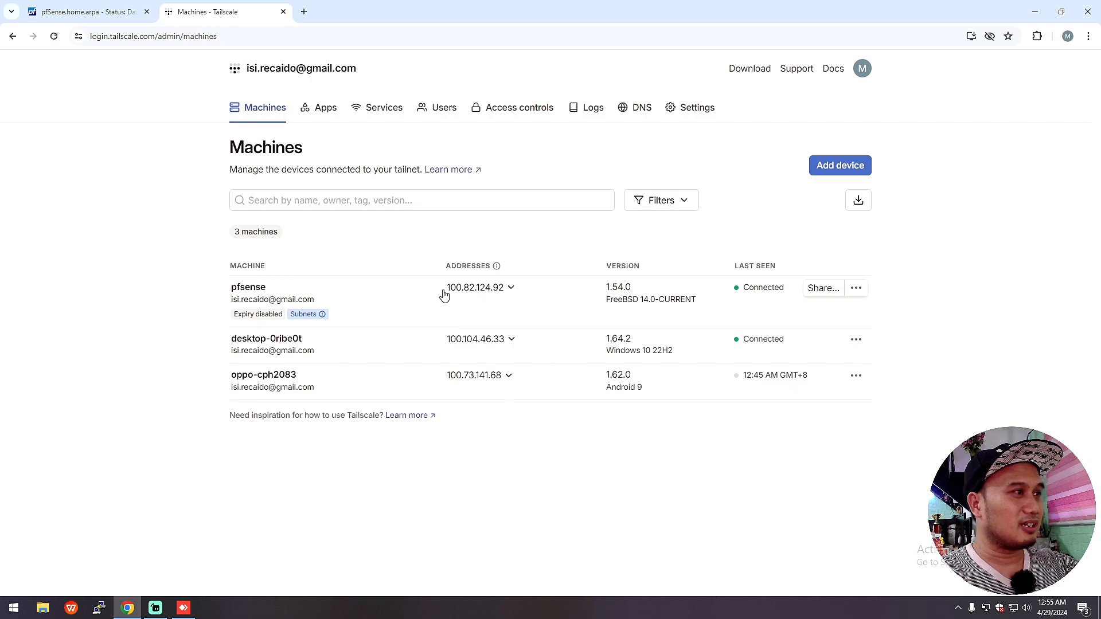
{"action": "mouse_move", "coordinate": [274, 314]}
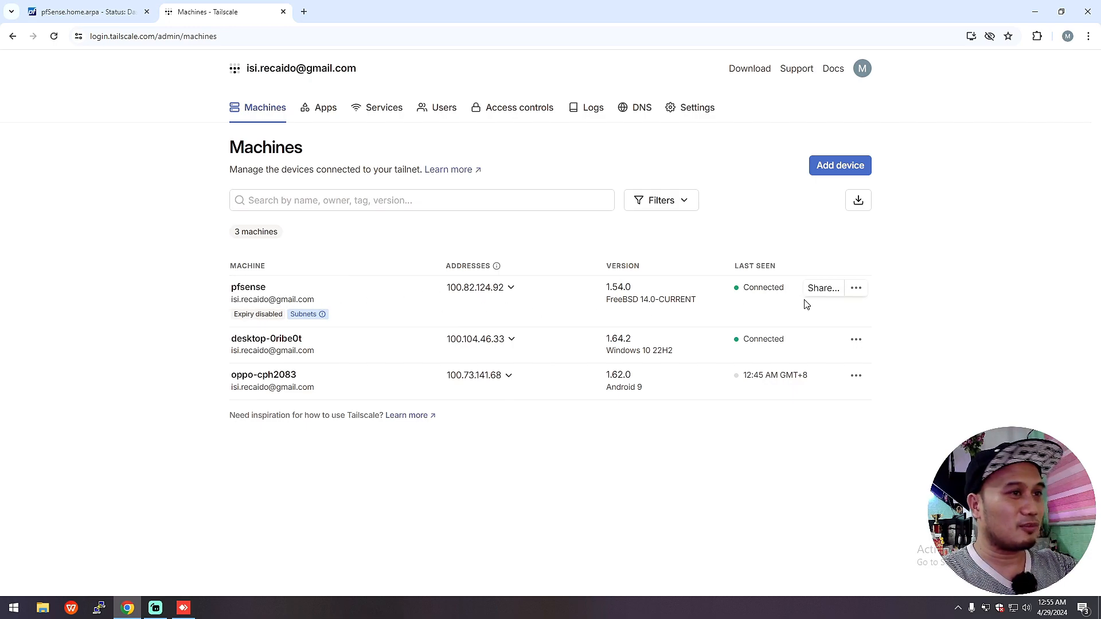
{"action": "left_click", "coordinate": [857, 289]}
{"action": "left_click", "coordinate": [879, 338]}
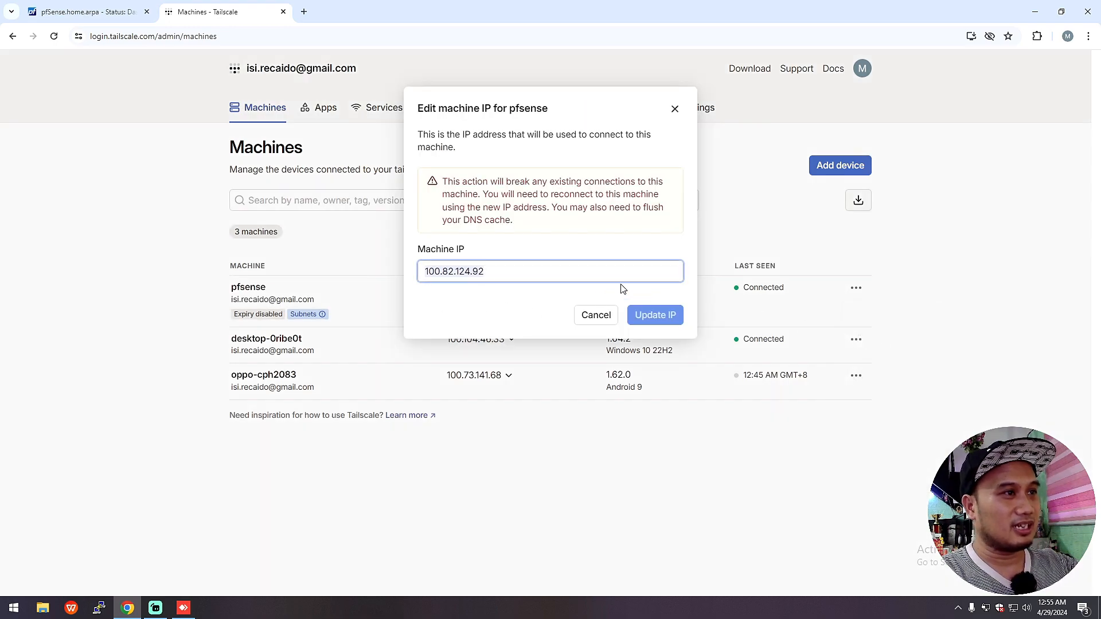
{"action": "left_click_drag", "start_coordinate": [520, 273], "coordinate": [399, 275]}
{"action": "key", "text": "ctrl+c"}
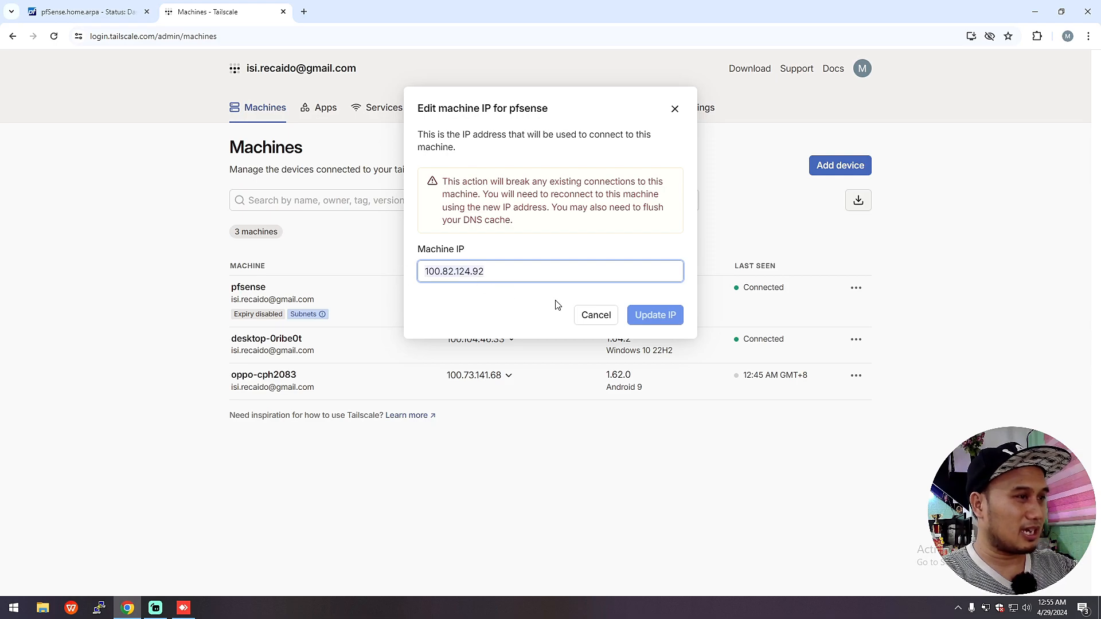
{"action": "left_click", "coordinate": [674, 110]}
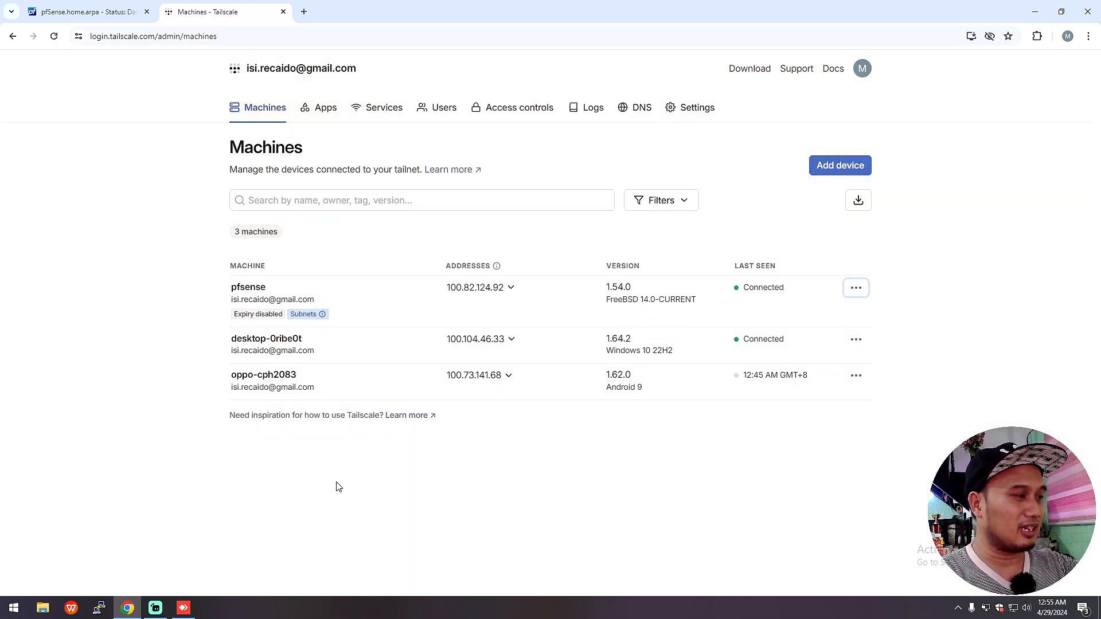
{"action": "left_click", "coordinate": [183, 607]}
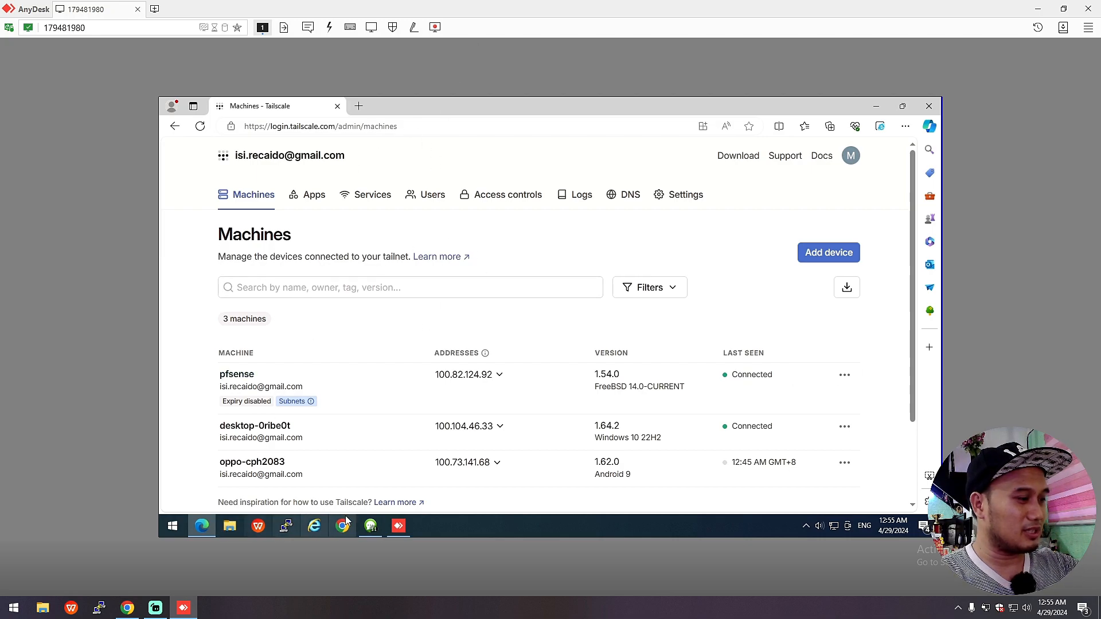
Step: On the remote PC, run 'ping 100.82.124.92 -t' in Command Prompt, then close it
{"action": "key", "text": "super+r"}
{"action": "left_click", "coordinate": [277, 488]}
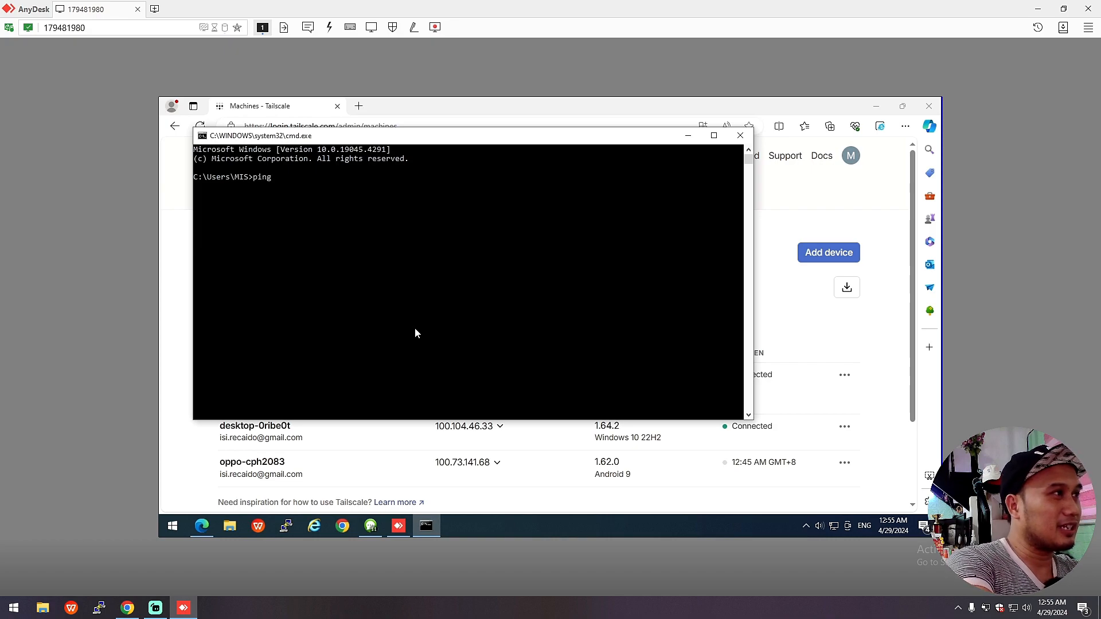
{"action": "type", "text": "ping"}
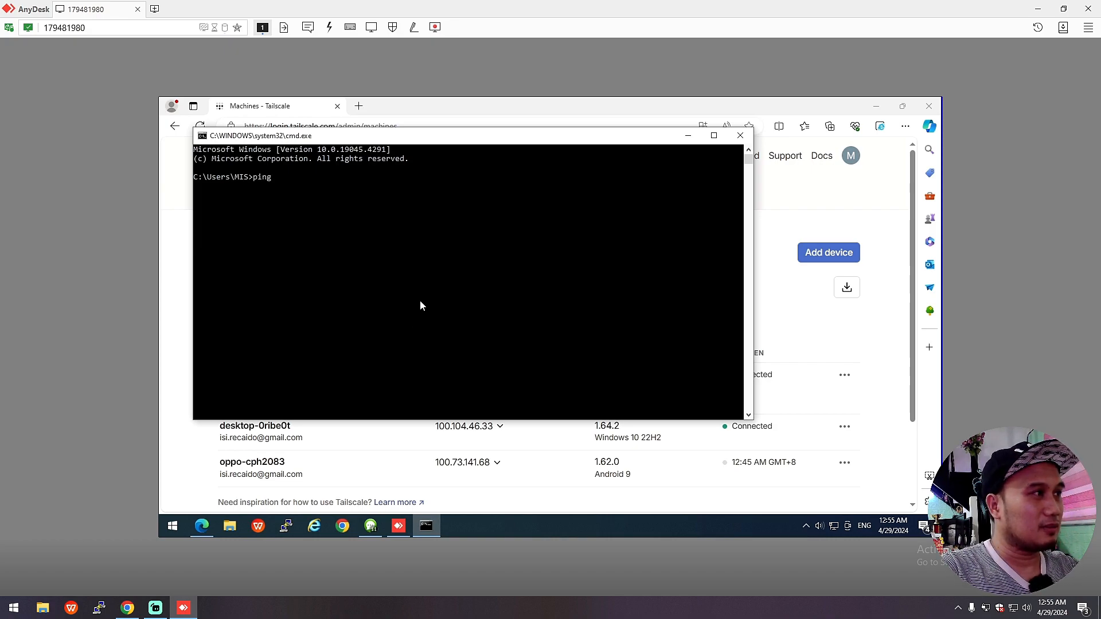
{"action": "type", "text": " 100.82.124.92 -"}
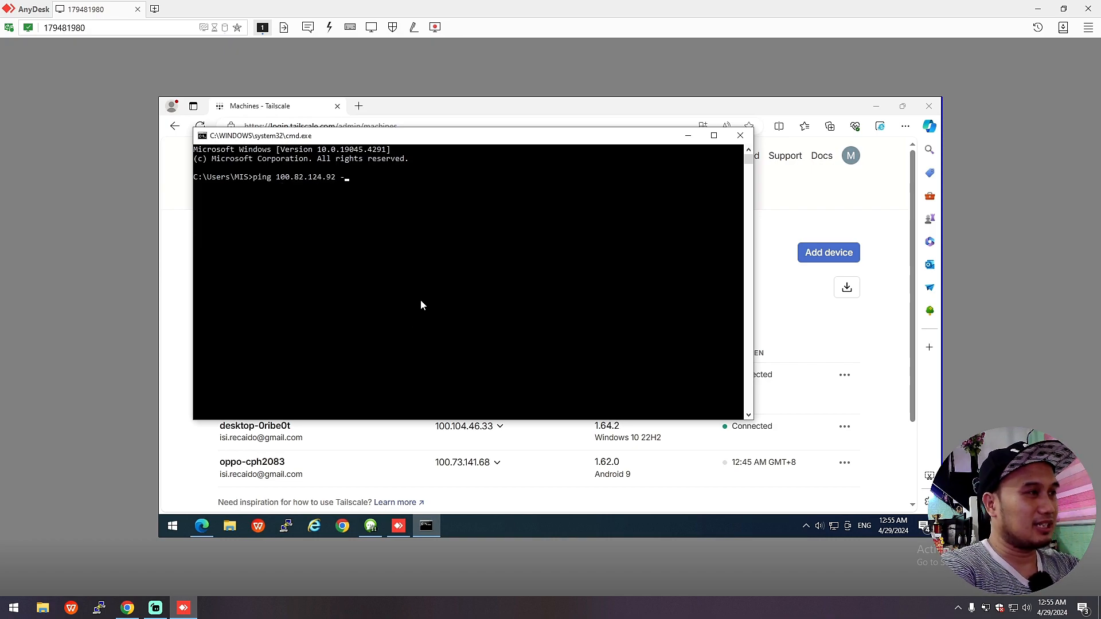
{"action": "type", "text": "t"}
{"action": "key", "text": "Return"}
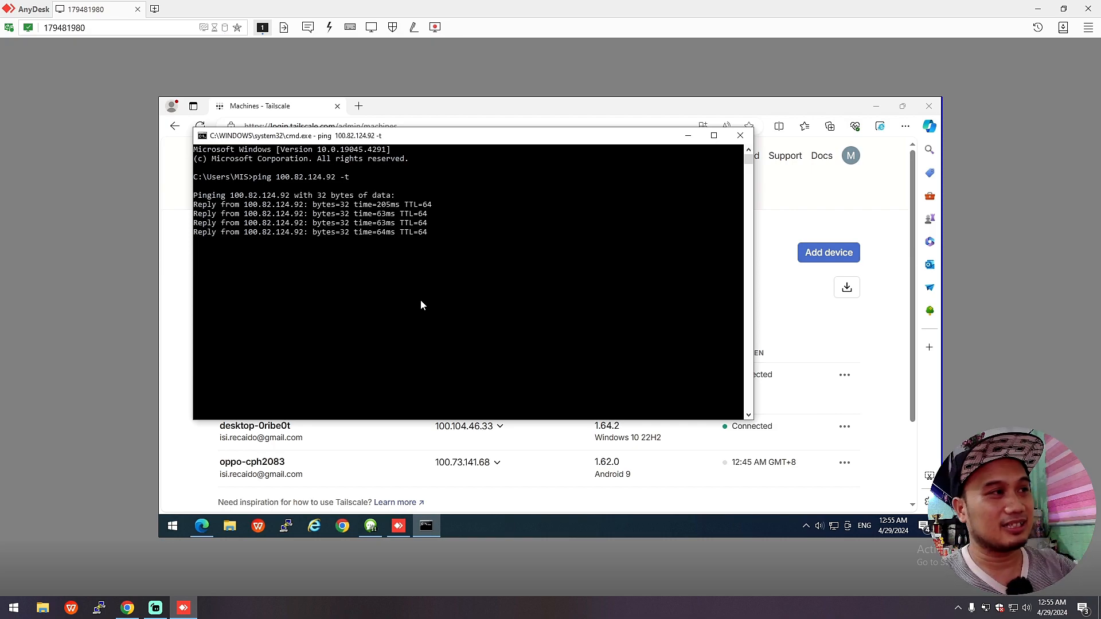
{"action": "left_click", "coordinate": [740, 136]}
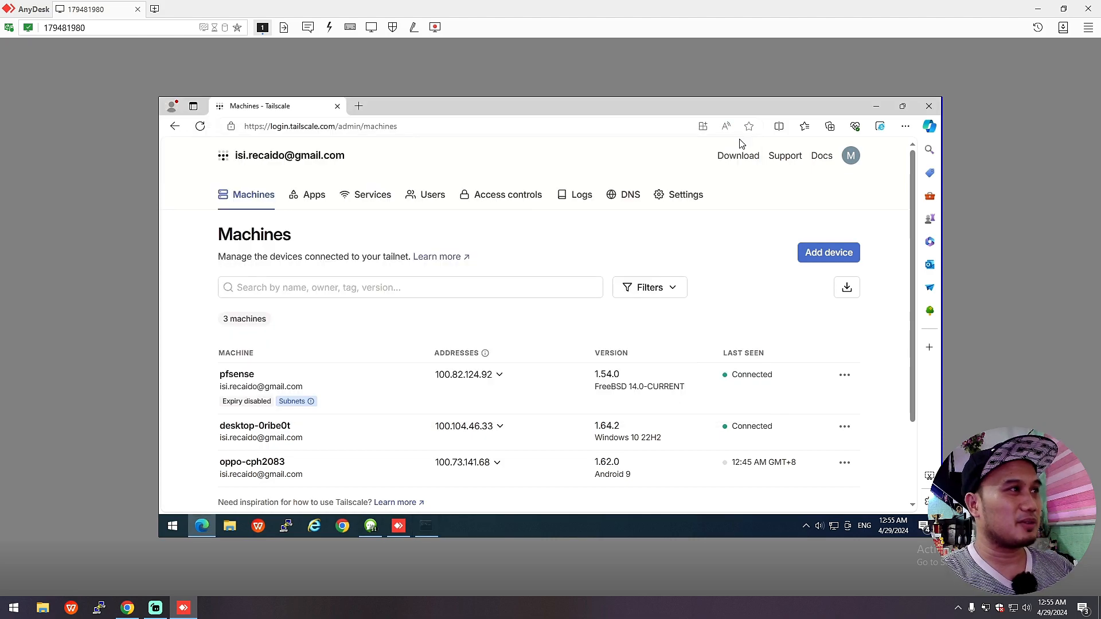
Step: Paste 100.82.124.92 into a new Edge tab's address bar on the remote PC
{"action": "left_click", "coordinate": [359, 106]}
{"action": "left_click", "coordinate": [341, 126]}
{"action": "key", "text": "ctrl+v"}
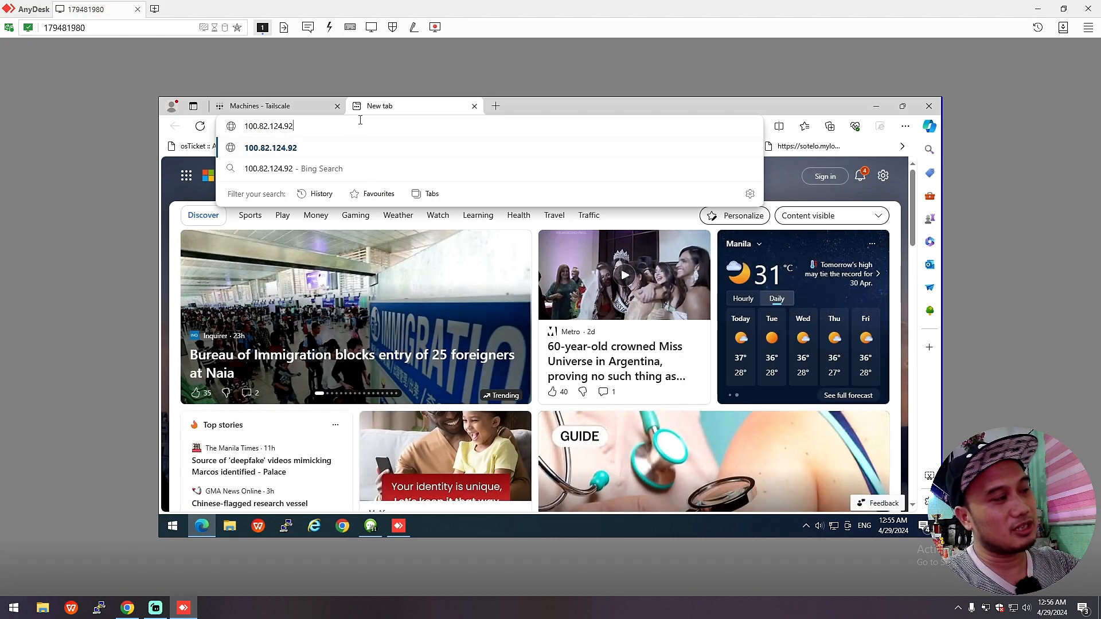
{"action": "left_click", "coordinate": [127, 608]}
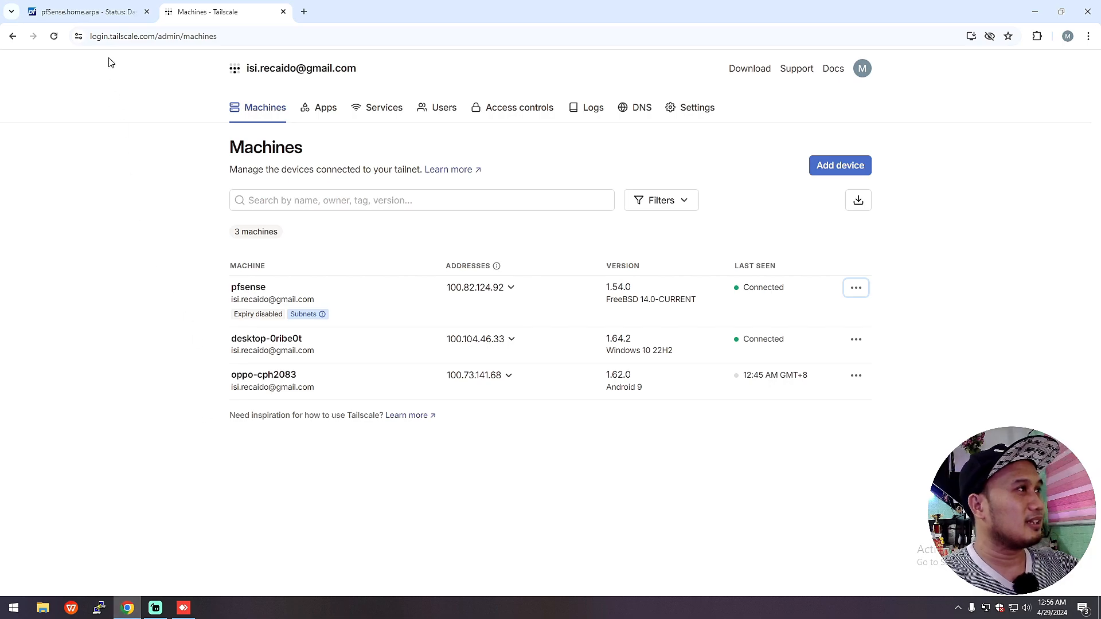
{"action": "left_click", "coordinate": [95, 14]}
{"action": "left_click", "coordinate": [207, 11]}
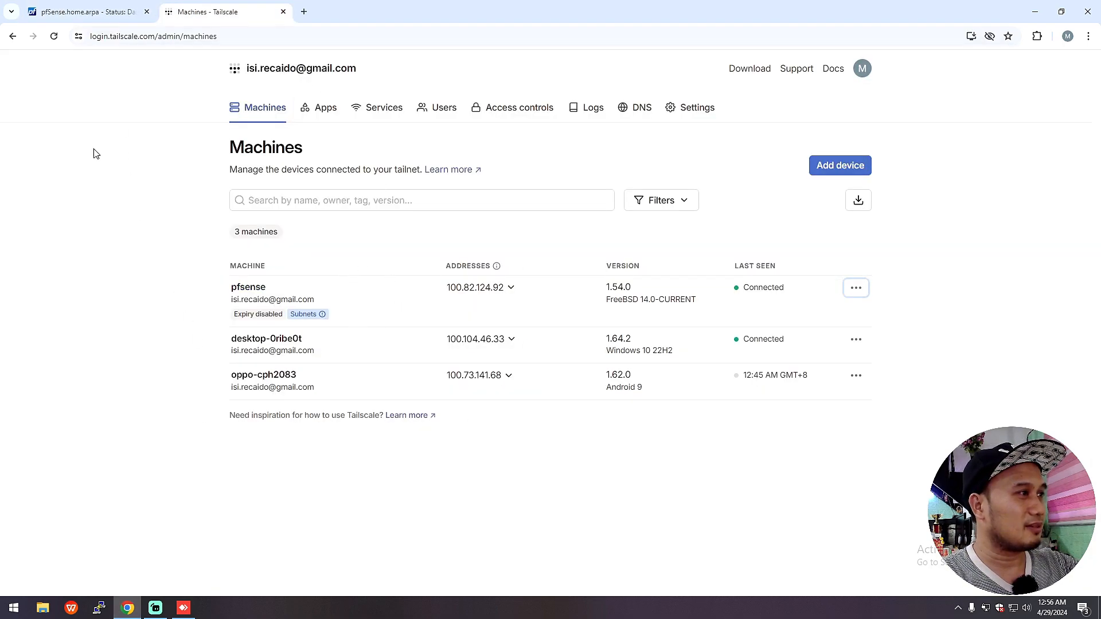
{"action": "left_click", "coordinate": [96, 8]}
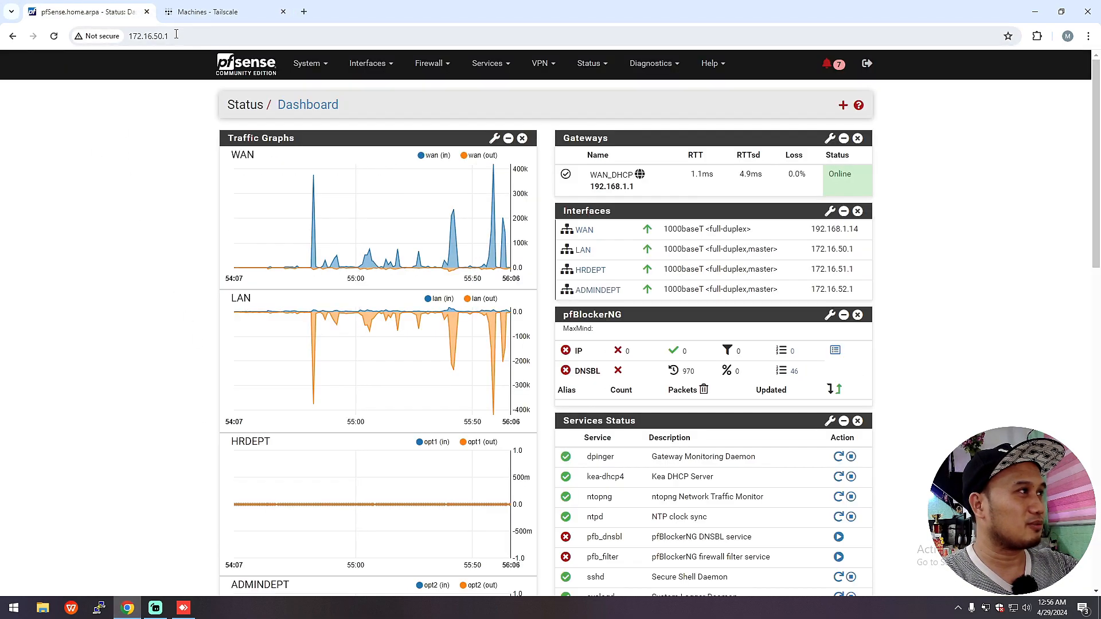
{"action": "left_click", "coordinate": [206, 11]}
{"action": "left_click", "coordinate": [183, 607]}
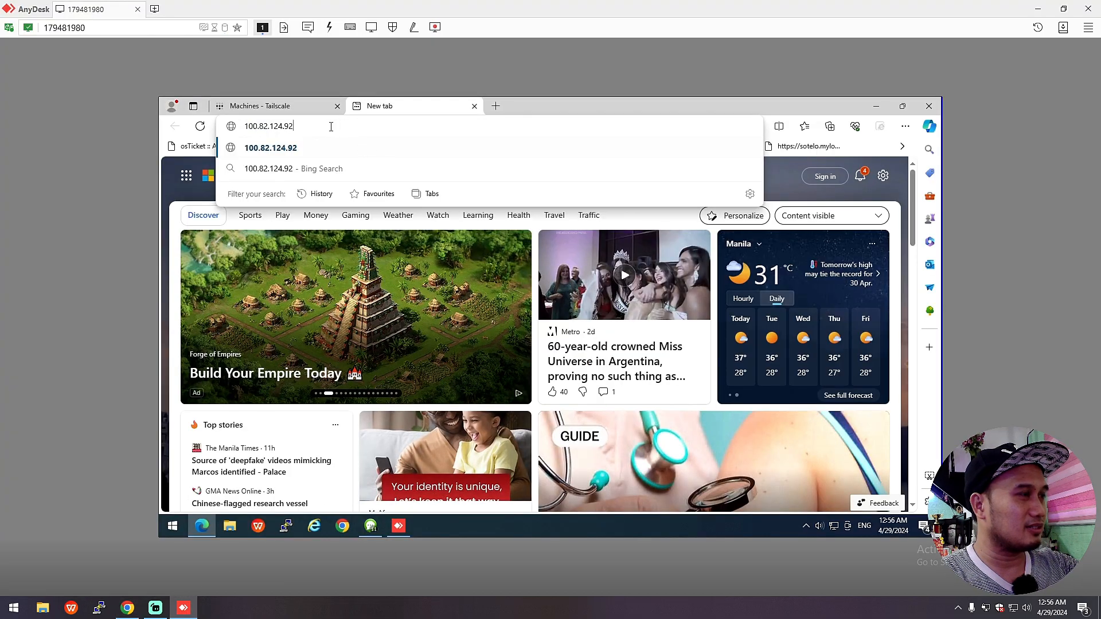
Step: Load 100.82.124.92 and log in to pfSense as admin, declining to save the password
{"action": "key", "text": "Return"}
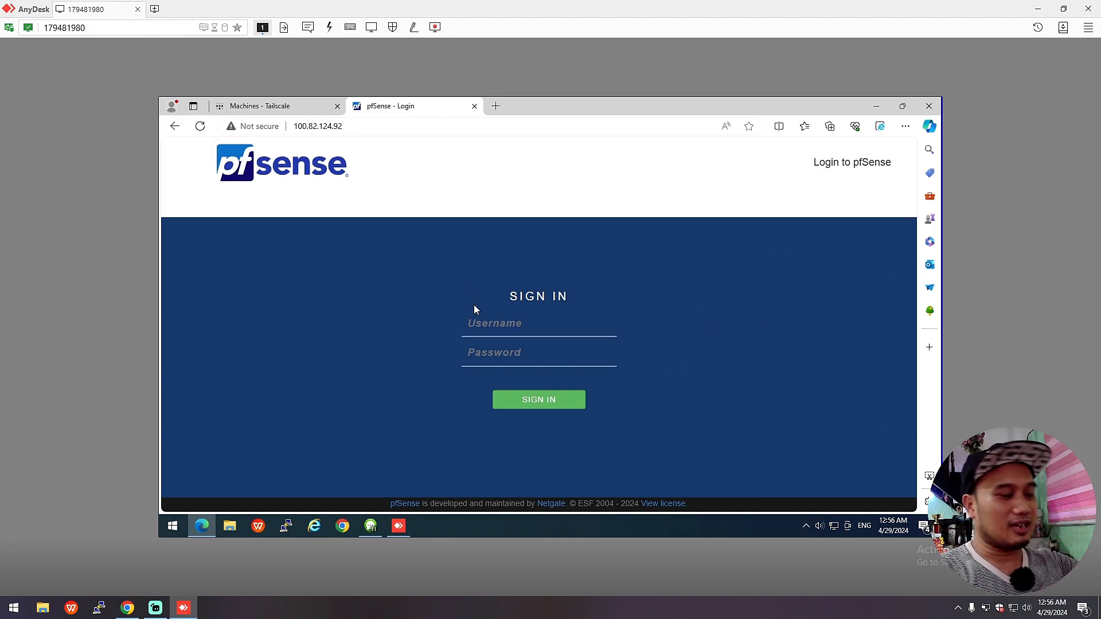
{"action": "type", "text": "admin"}
{"action": "key", "text": "Tab"}
{"action": "type", "text": "pfse"}
{"action": "key", "text": "Return"}
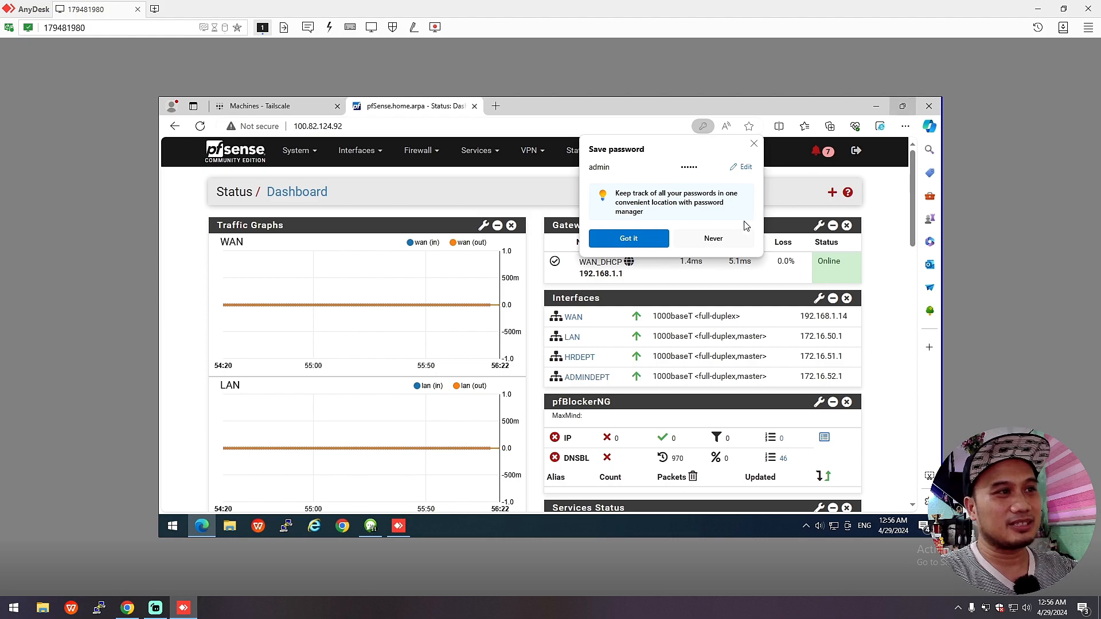
{"action": "left_click", "coordinate": [638, 239]}
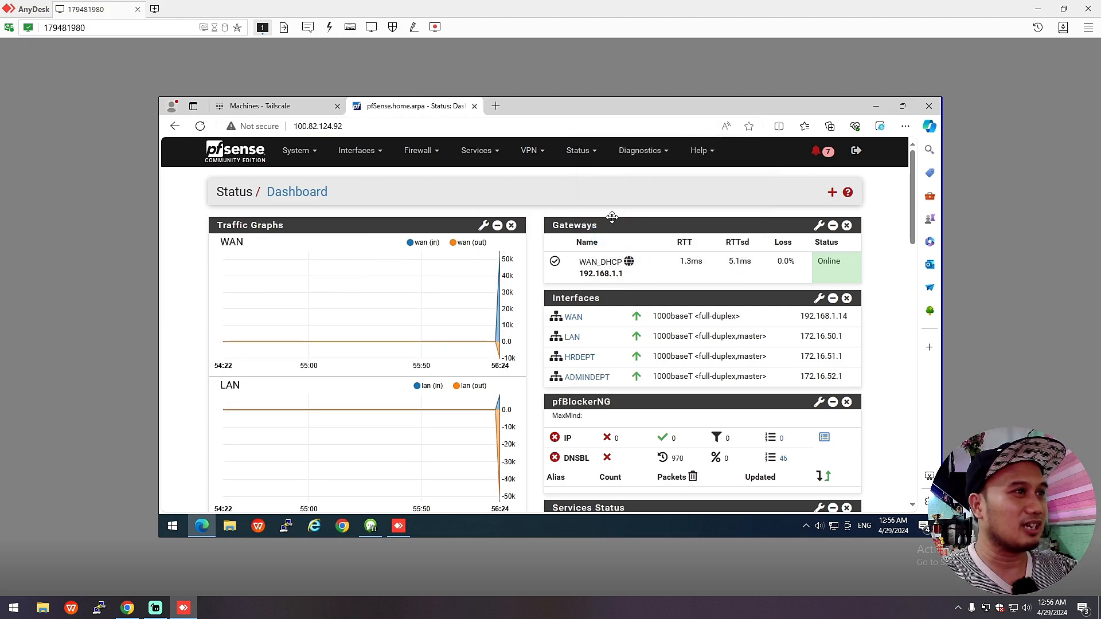
Step: Review the VPN > Tailscale package settings in the remote pfSense GUI
{"action": "scroll", "coordinate": [593, 288], "scroll_direction": "down", "scroll_amount": 5}
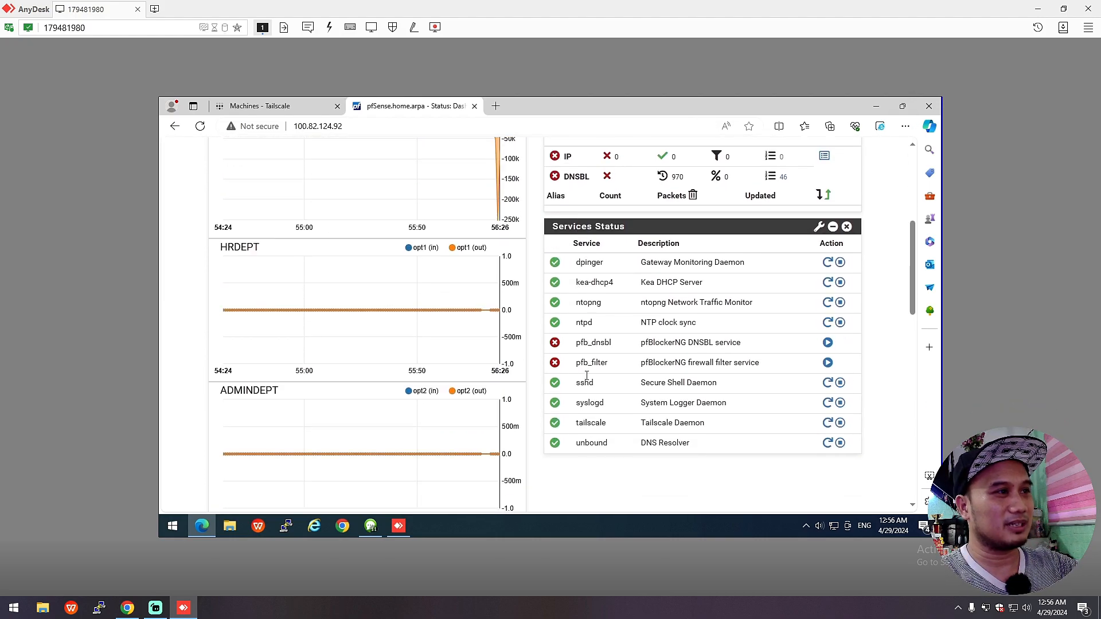
{"action": "scroll", "coordinate": [587, 380], "scroll_direction": "up", "scroll_amount": 5}
{"action": "left_click", "coordinate": [529, 150]}
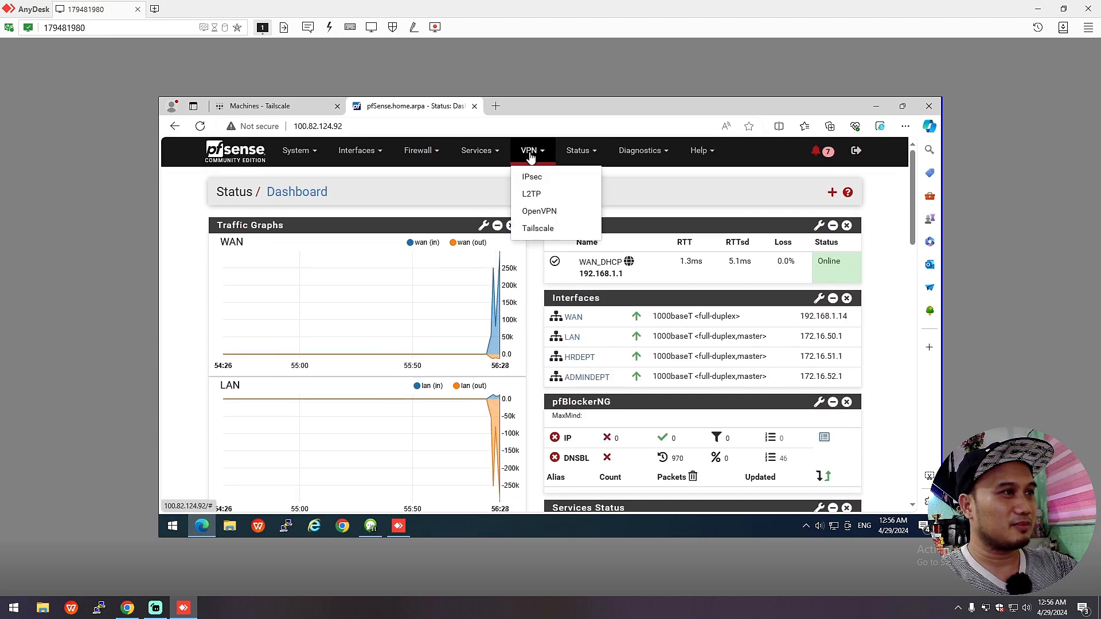
{"action": "left_click", "coordinate": [538, 228]}
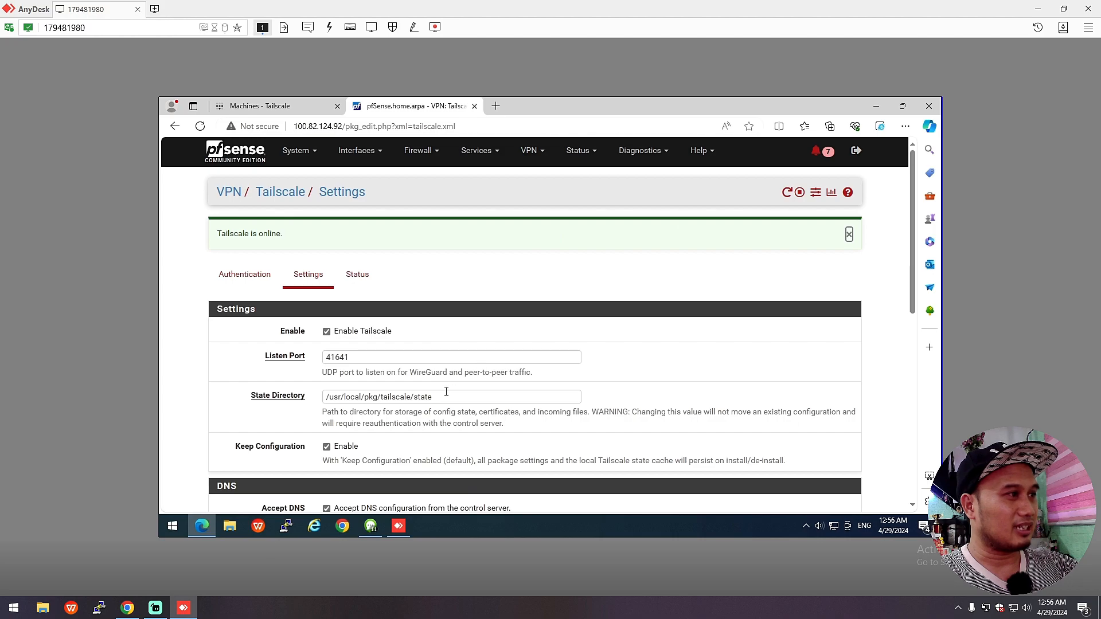
{"action": "scroll", "coordinate": [465, 392], "scroll_direction": "down", "scroll_amount": 3}
{"action": "scroll", "coordinate": [466, 391], "scroll_direction": "down", "scroll_amount": 4}
{"action": "scroll", "coordinate": [465, 390], "scroll_direction": "up", "scroll_amount": 4}
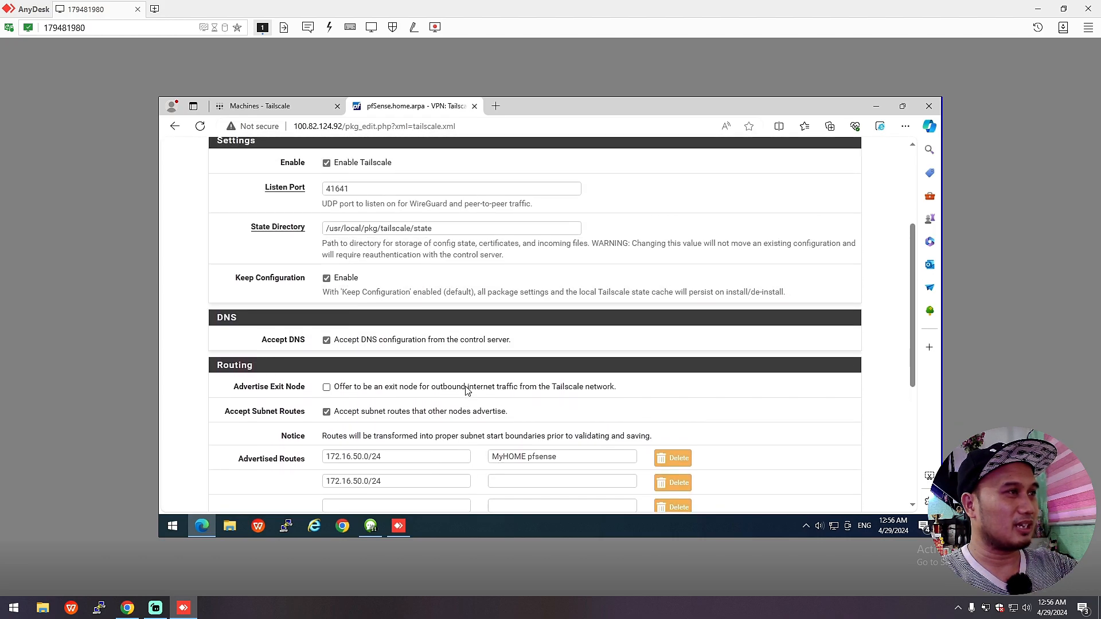
{"action": "scroll", "coordinate": [404, 183], "scroll_direction": "up", "scroll_amount": 3}
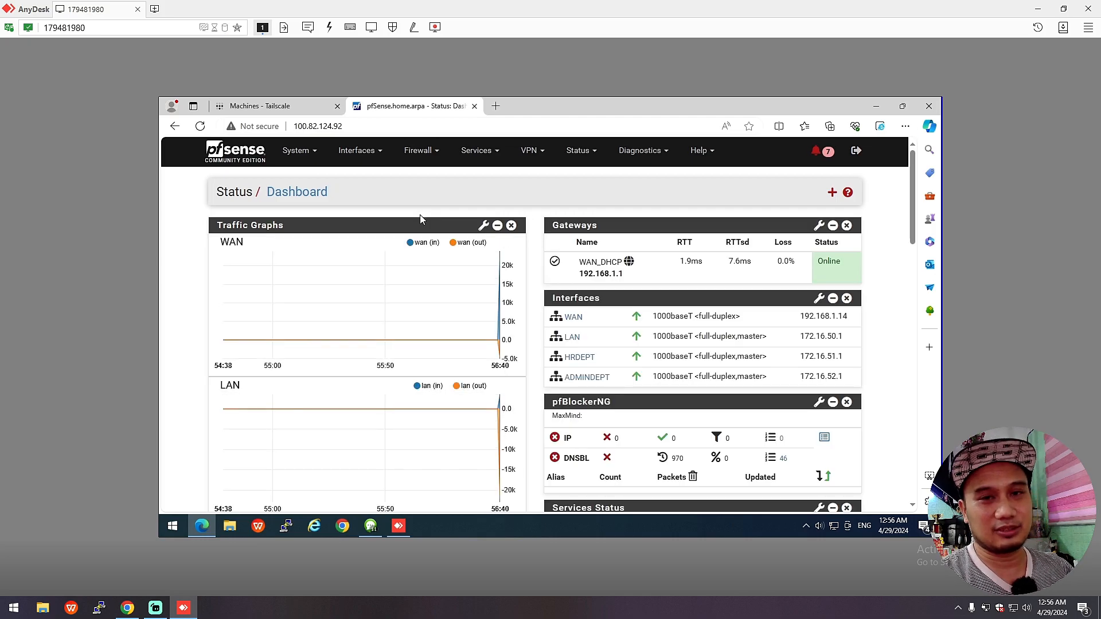
Step: Compare with the Tailscale machines list, then log out of pfSense and close its tab
{"action": "left_click", "coordinate": [275, 106]}
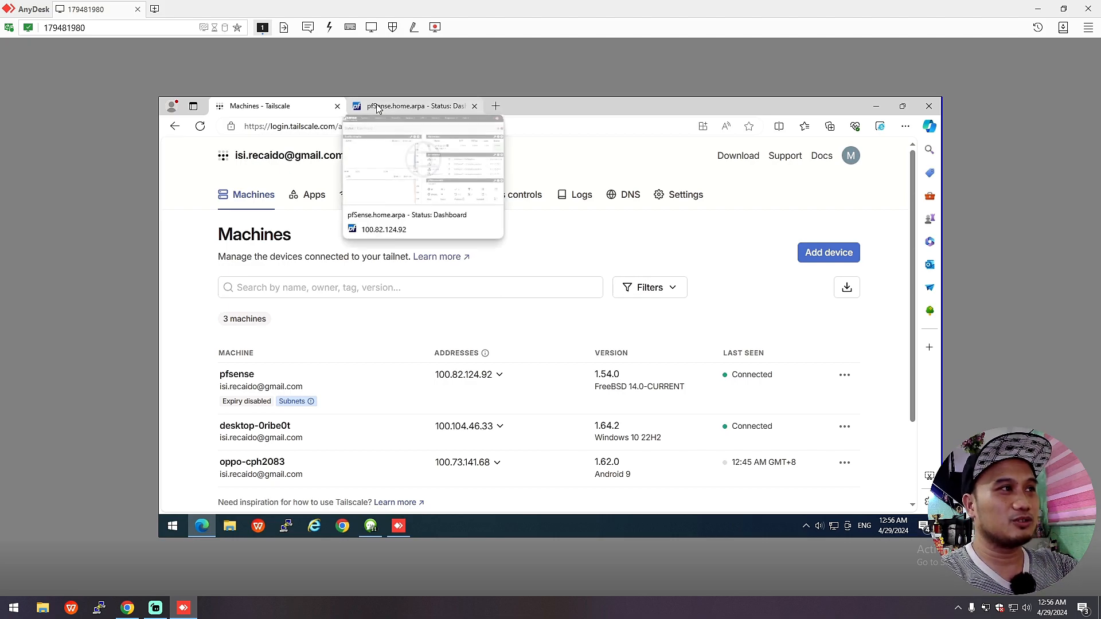
{"action": "left_click", "coordinate": [438, 106]}
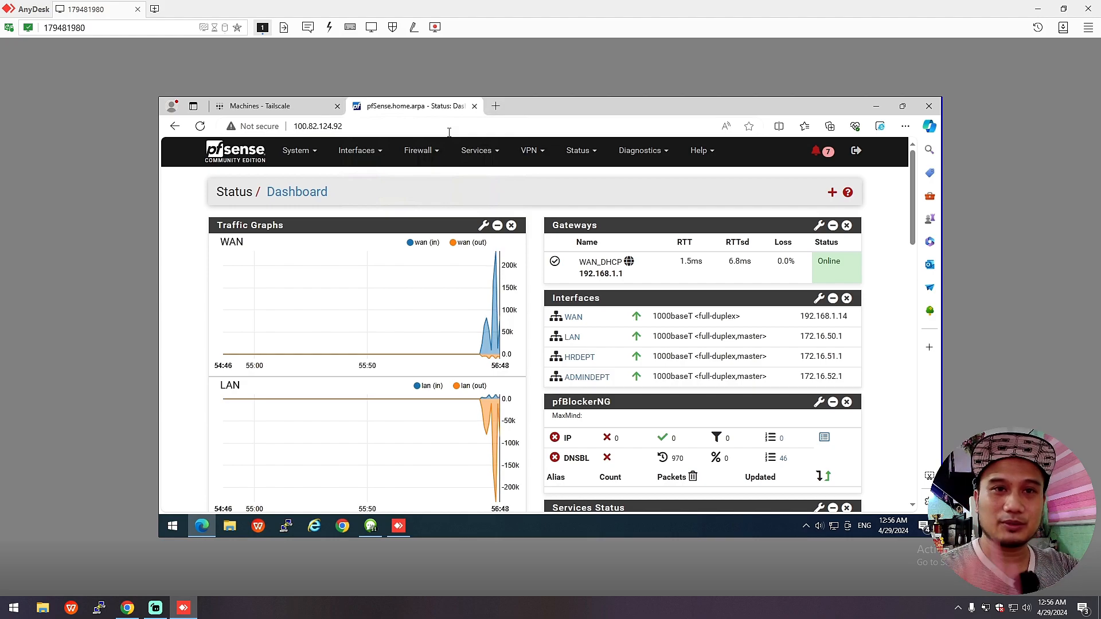
{"action": "left_click", "coordinate": [856, 150]}
{"action": "left_click", "coordinate": [474, 106]}
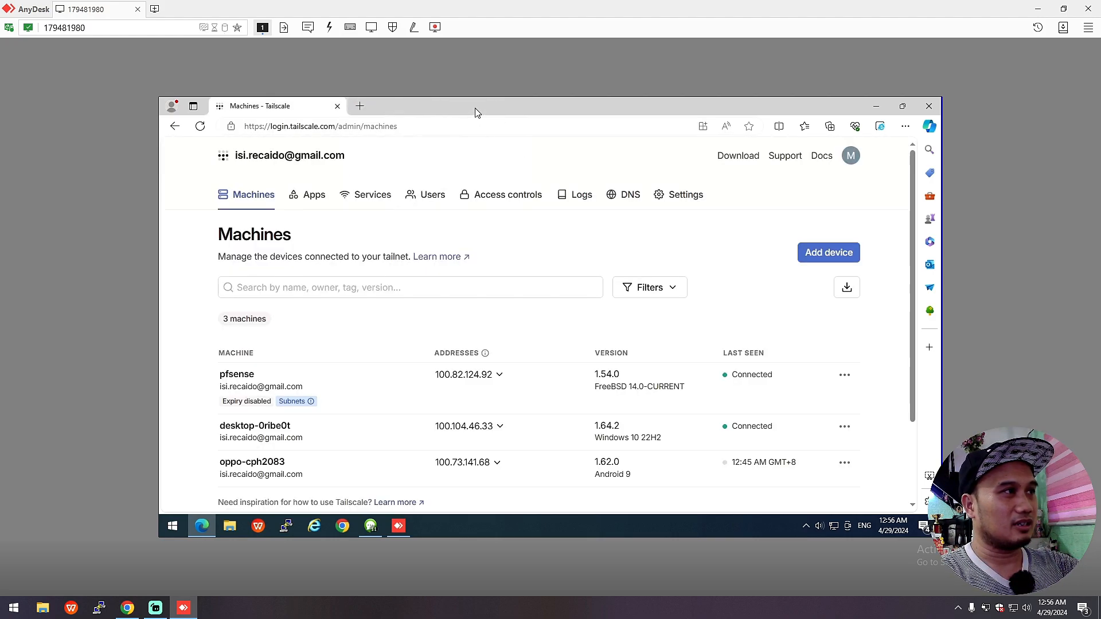
Step: Run ipconfig in a remote Command Prompt to check the PC's Tailscale address
{"action": "left_click", "coordinate": [875, 106]}
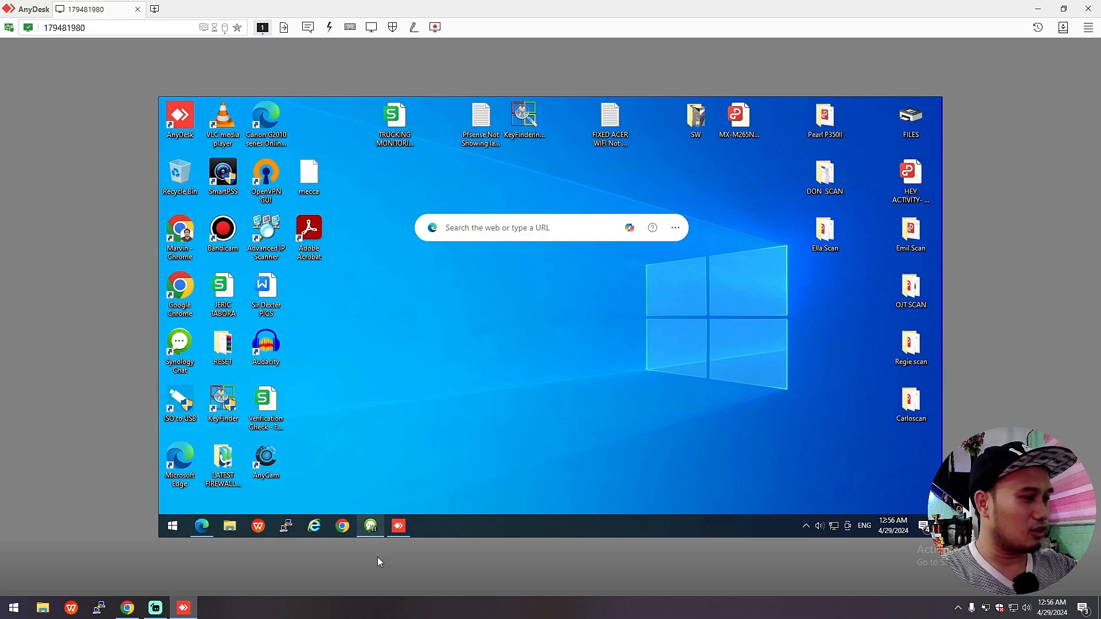
{"action": "key", "text": "super"}
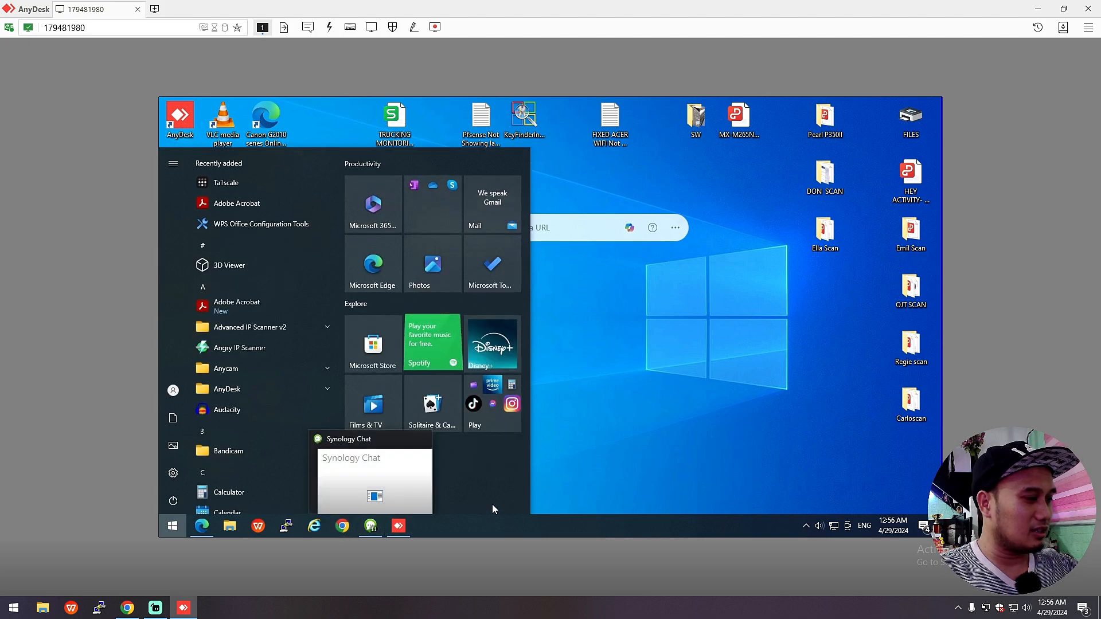
{"action": "key", "text": "super"}
{"action": "type", "text": "cmd"}
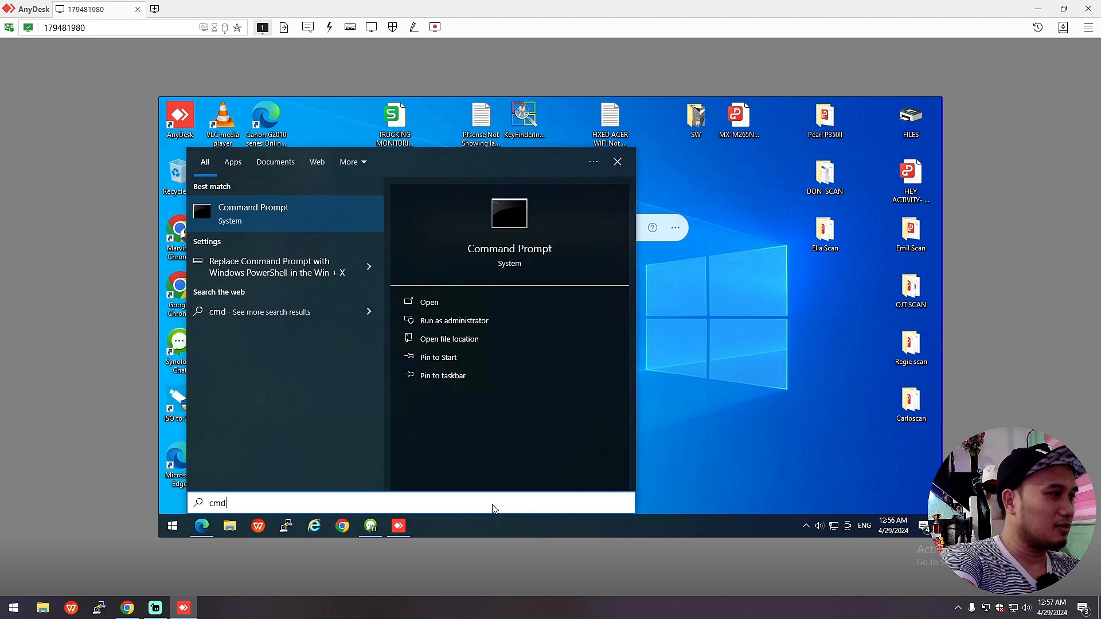
{"action": "key", "text": "Return"}
{"action": "type", "text": "ipconfig"}
{"action": "key", "text": "Return"}
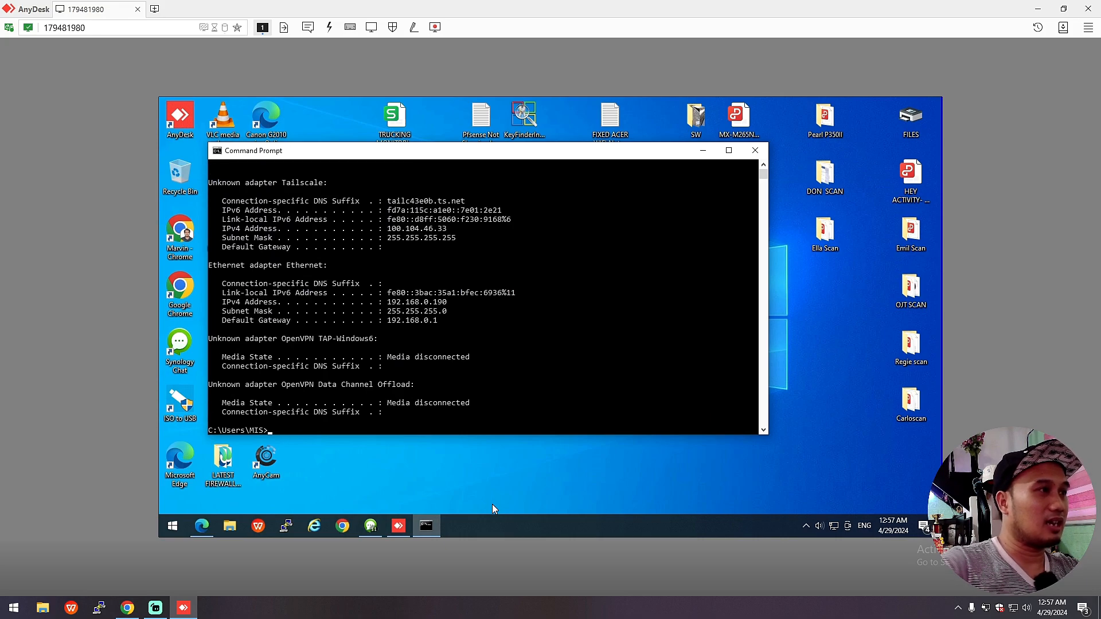
{"action": "left_click", "coordinate": [755, 152]}
Step: Log the remote PC out of the Tailscale tray client and dismiss the authentication notice
{"action": "right_click", "coordinate": [450, 312]}
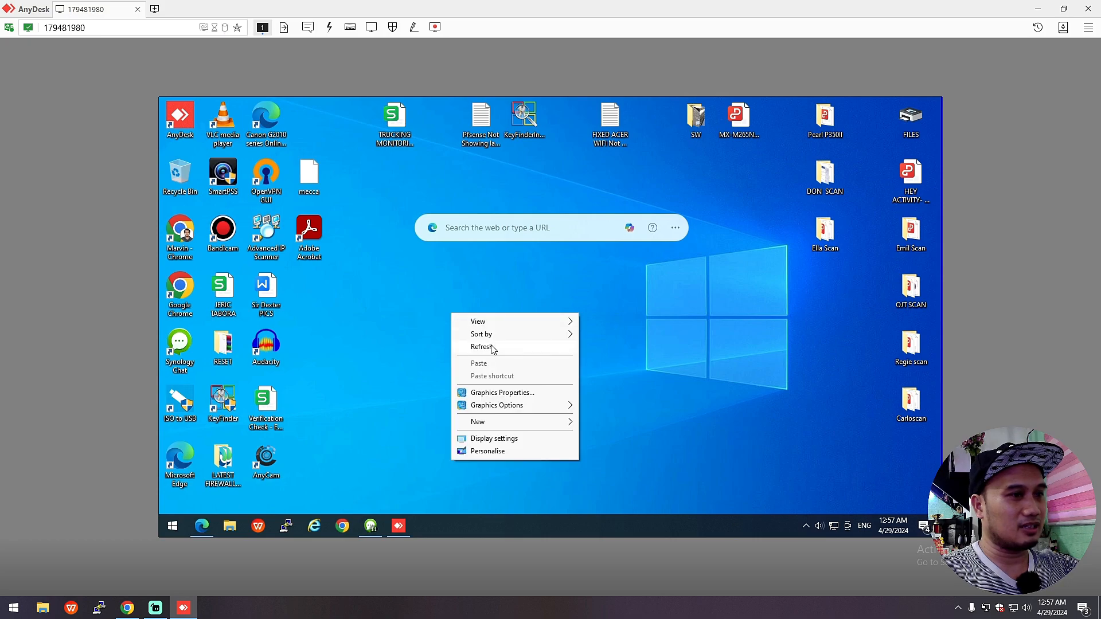
{"action": "left_click", "coordinate": [492, 347]}
{"action": "left_click", "coordinate": [805, 526]}
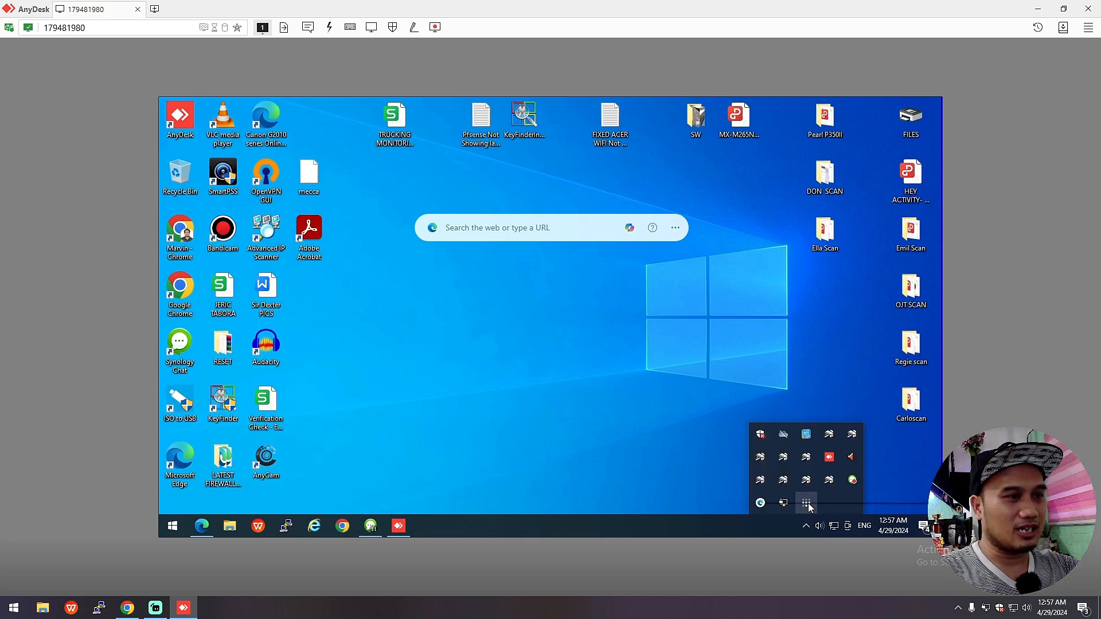
{"action": "left_click", "coordinate": [760, 503]}
{"action": "mouse_move", "coordinate": [931, 393]}
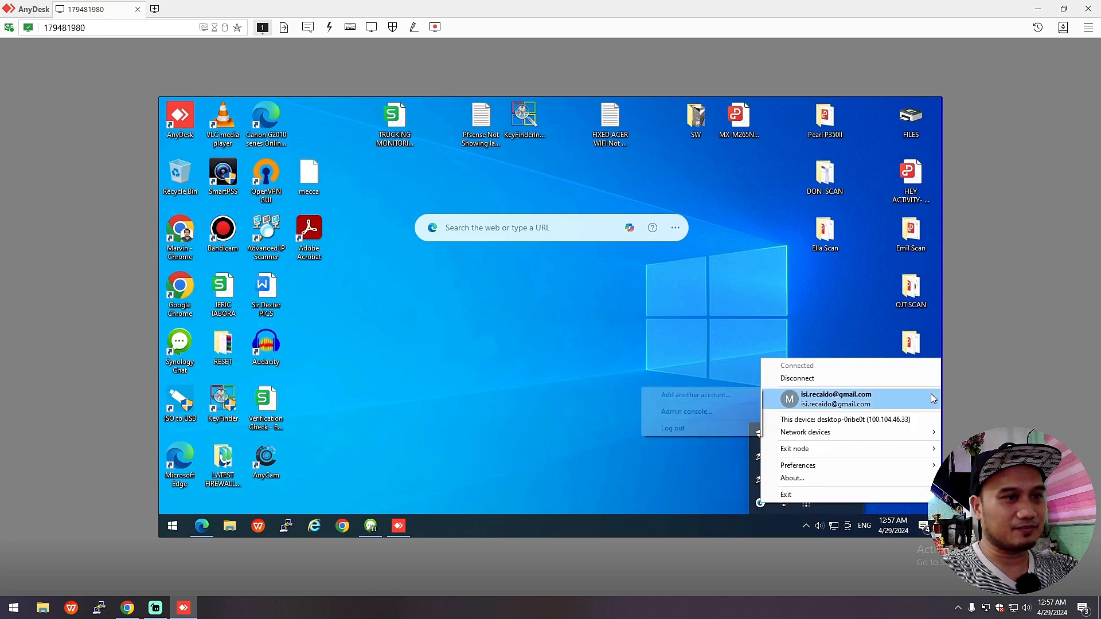
{"action": "left_click", "coordinate": [685, 431]}
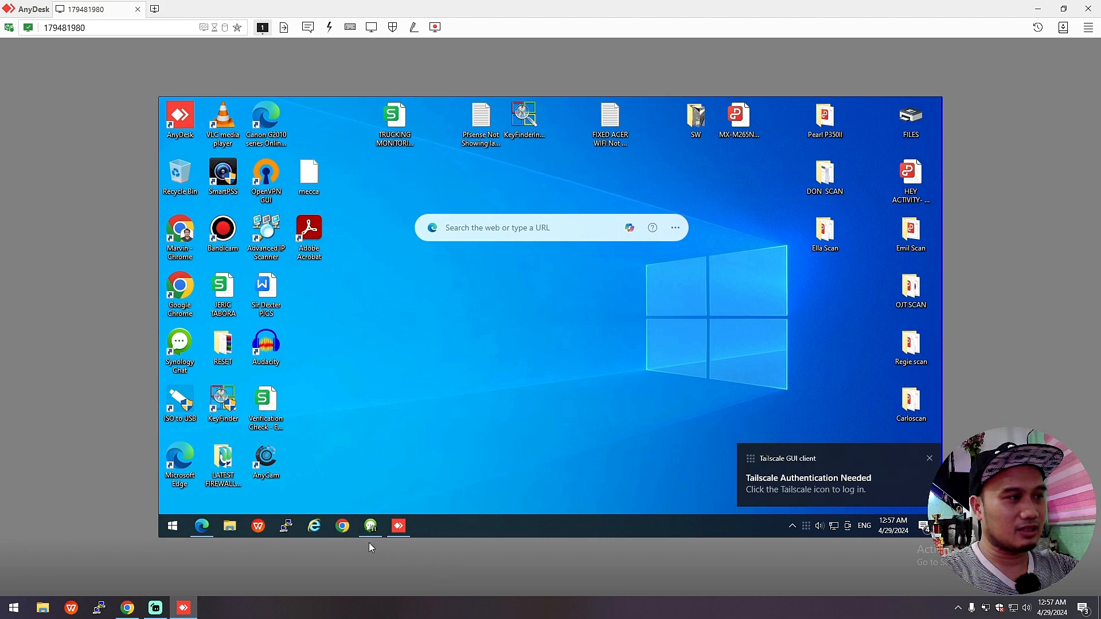
{"action": "left_click", "coordinate": [928, 459]}
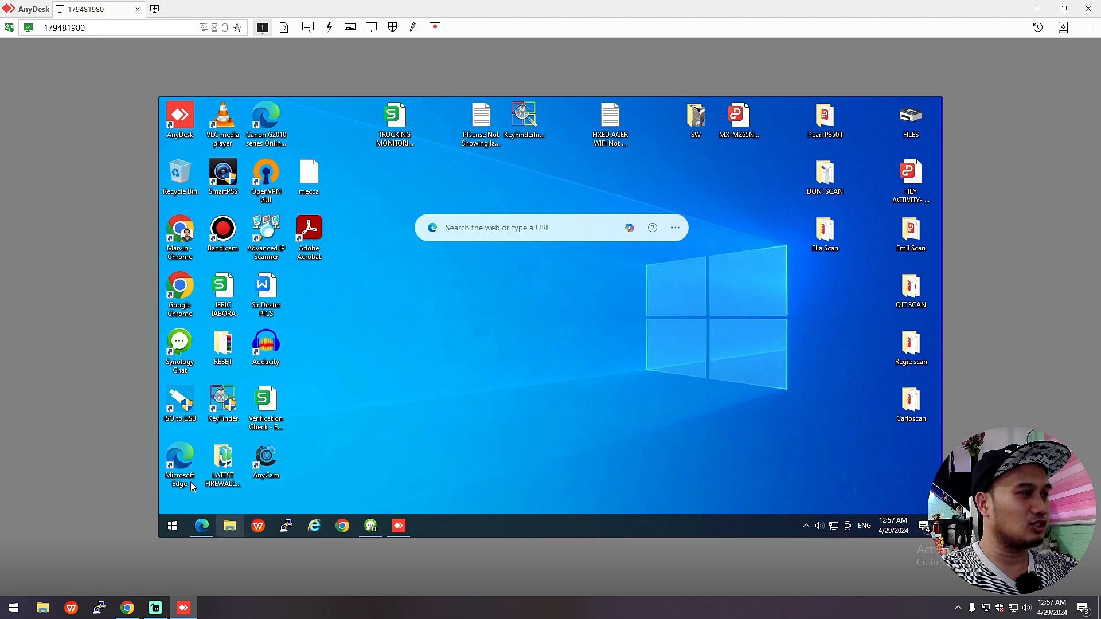
Step: Log out of the Tailscale admin console in Edge and close the browser
{"action": "left_click", "coordinate": [201, 526]}
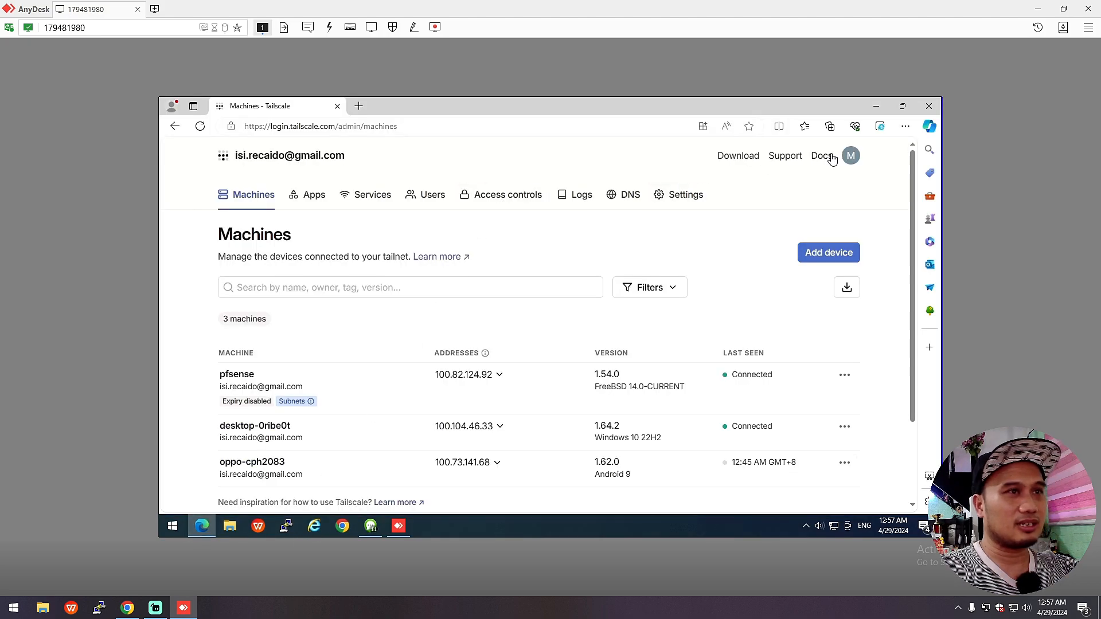
{"action": "left_click", "coordinate": [850, 155]}
{"action": "left_click", "coordinate": [782, 226]}
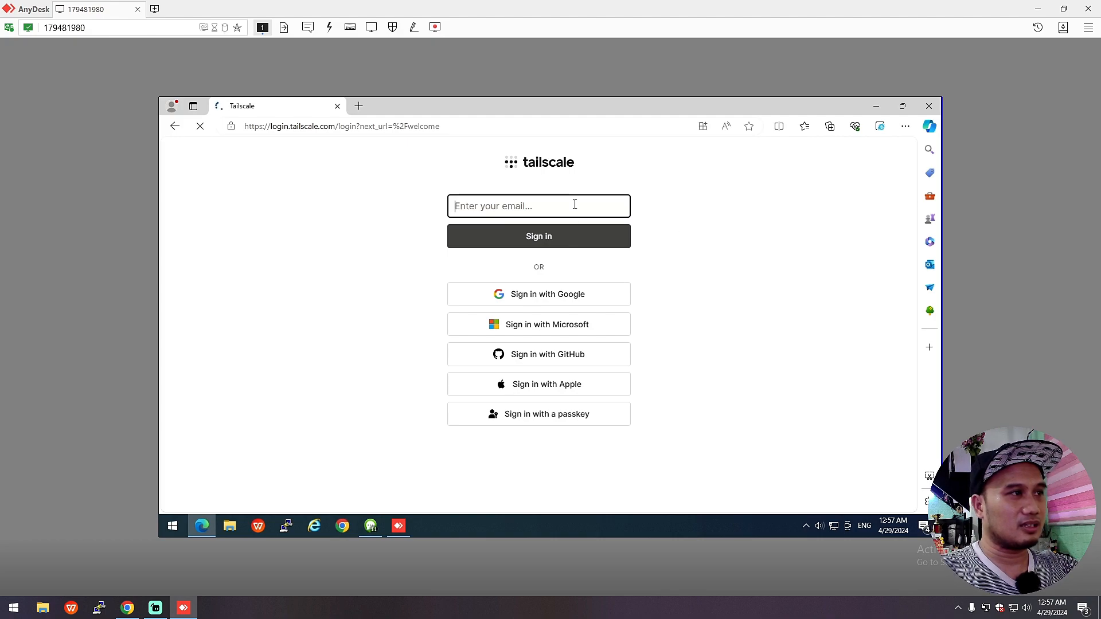
{"action": "type", "text": "is"}
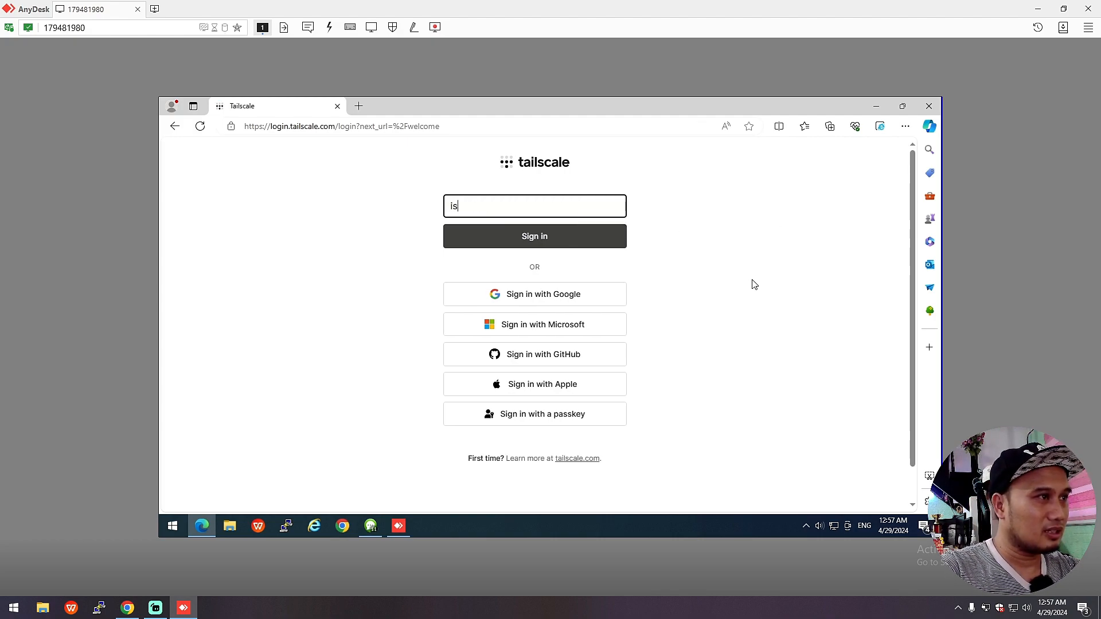
{"action": "type", "text": "i"}
{"action": "left_click", "coordinate": [747, 309]}
{"action": "left_click", "coordinate": [929, 109]}
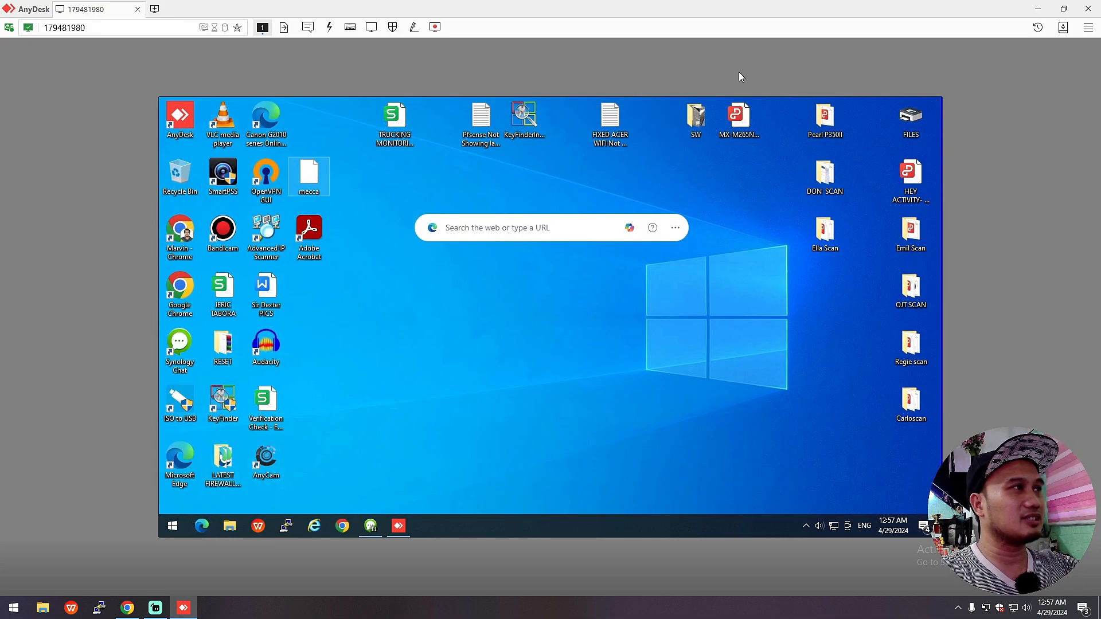
Step: Close the AnyDesk window to end the DESKTOP-0RIBE0T remote session
{"action": "left_click", "coordinate": [1087, 9]}
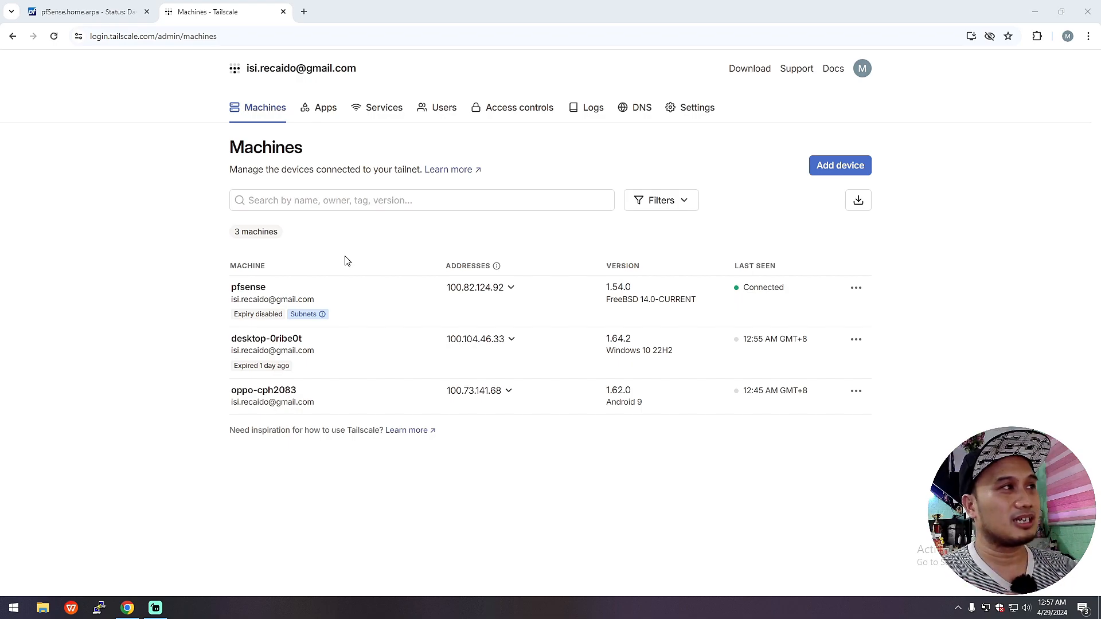
Step: Open pfSense's Tailscale Authentication tab, comparing it with the tailnet general settings
{"action": "left_click", "coordinate": [83, 12]}
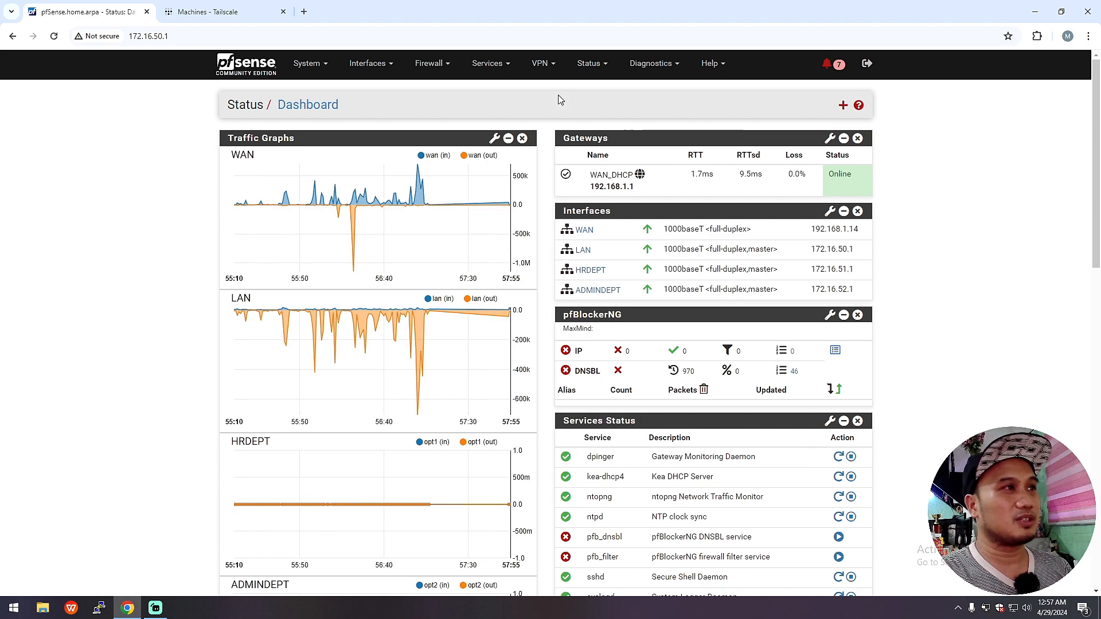
{"action": "left_click", "coordinate": [539, 63]}
{"action": "left_click", "coordinate": [547, 142]}
{"action": "left_click", "coordinate": [256, 187]}
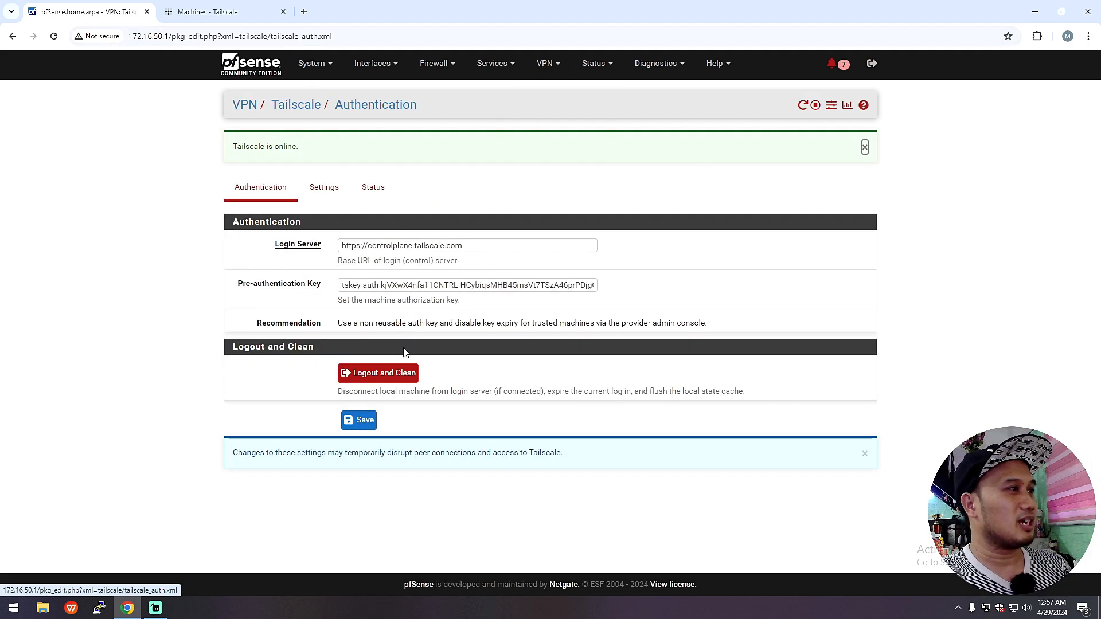
{"action": "left_click", "coordinate": [223, 11]}
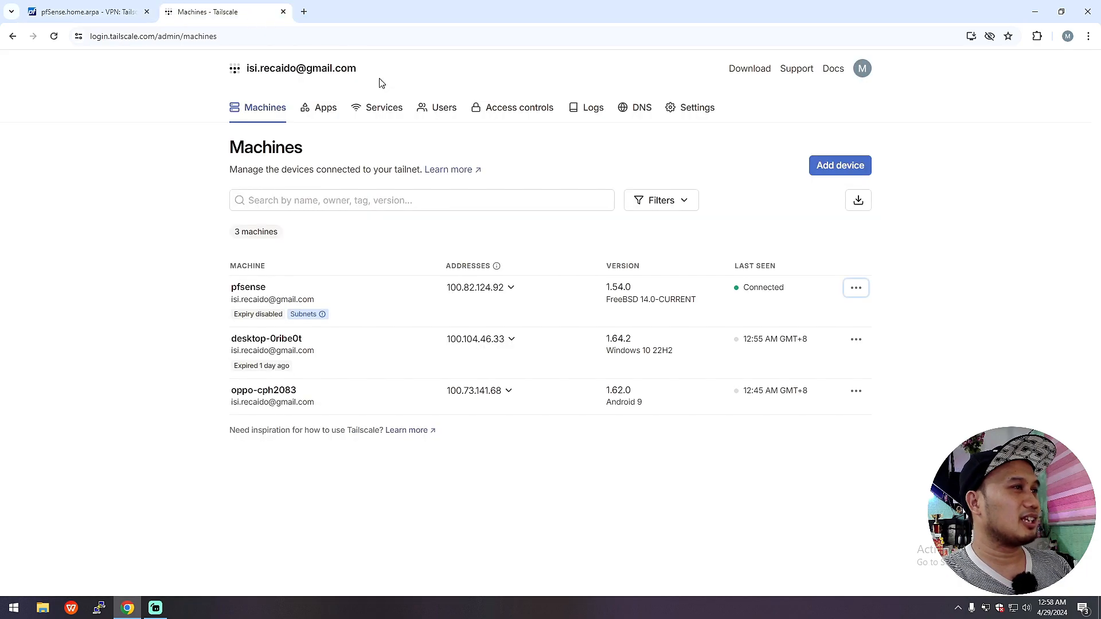
{"action": "left_click", "coordinate": [695, 107]}
{"action": "left_click", "coordinate": [92, 12]}
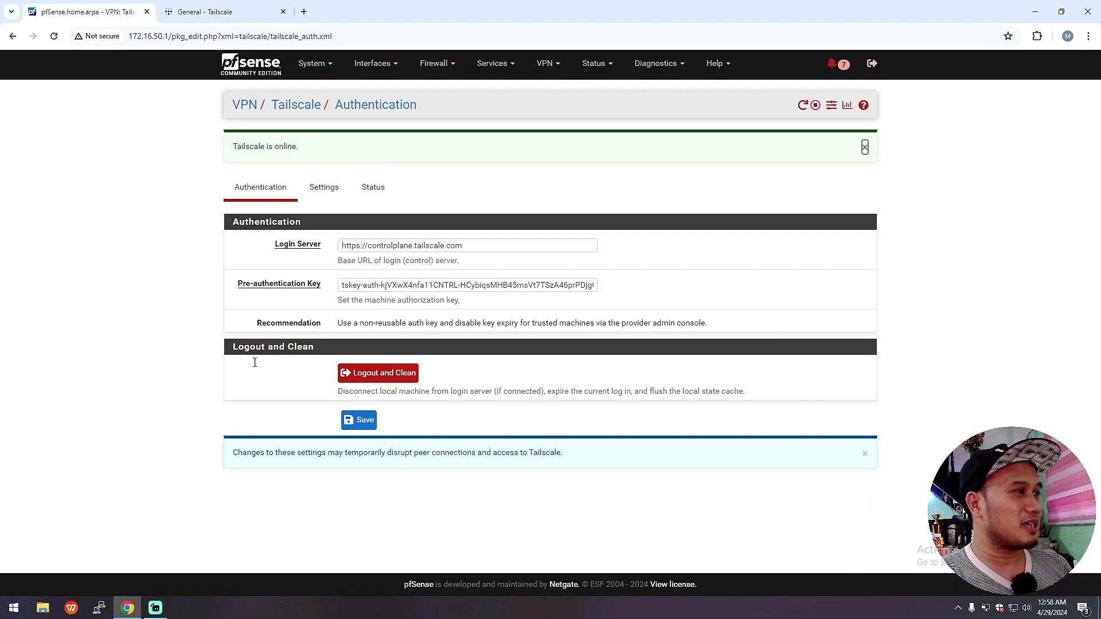
Step: Check the advertised route 172.16.50.0/24 in Tailscale settings, then view the Status tab
{"action": "left_click", "coordinate": [324, 187]}
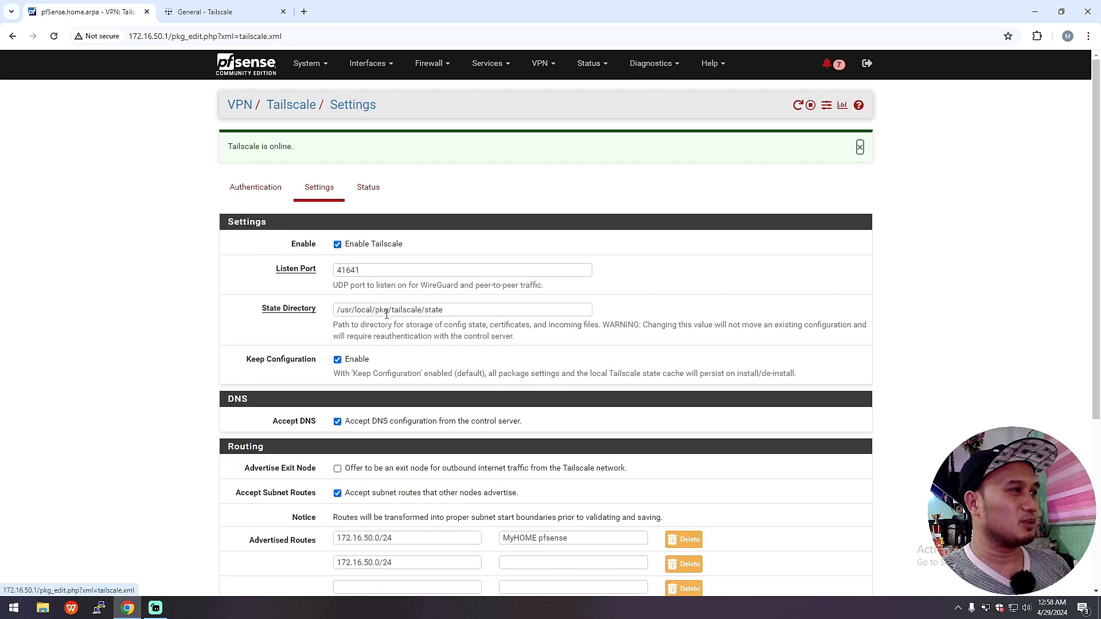
{"action": "scroll", "coordinate": [378, 387], "scroll_direction": "down", "scroll_amount": 3}
{"action": "left_click_drag", "start_coordinate": [392, 362], "coordinate": [334, 366]}
{"action": "scroll", "coordinate": [428, 392], "scroll_direction": "up", "scroll_amount": 3}
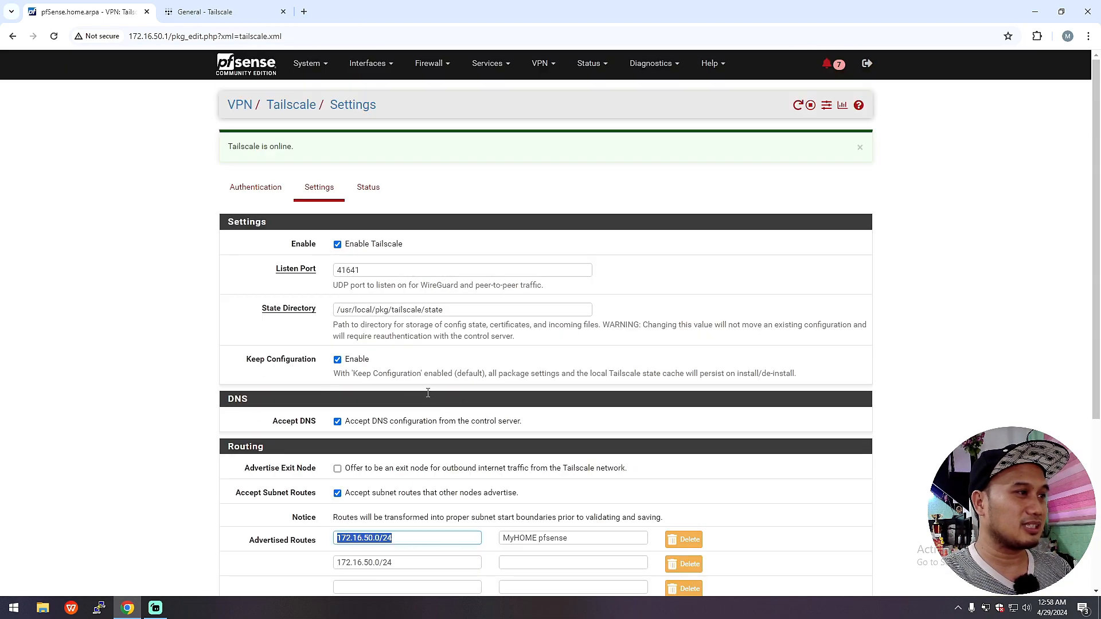
{"action": "left_click", "coordinate": [372, 194]}
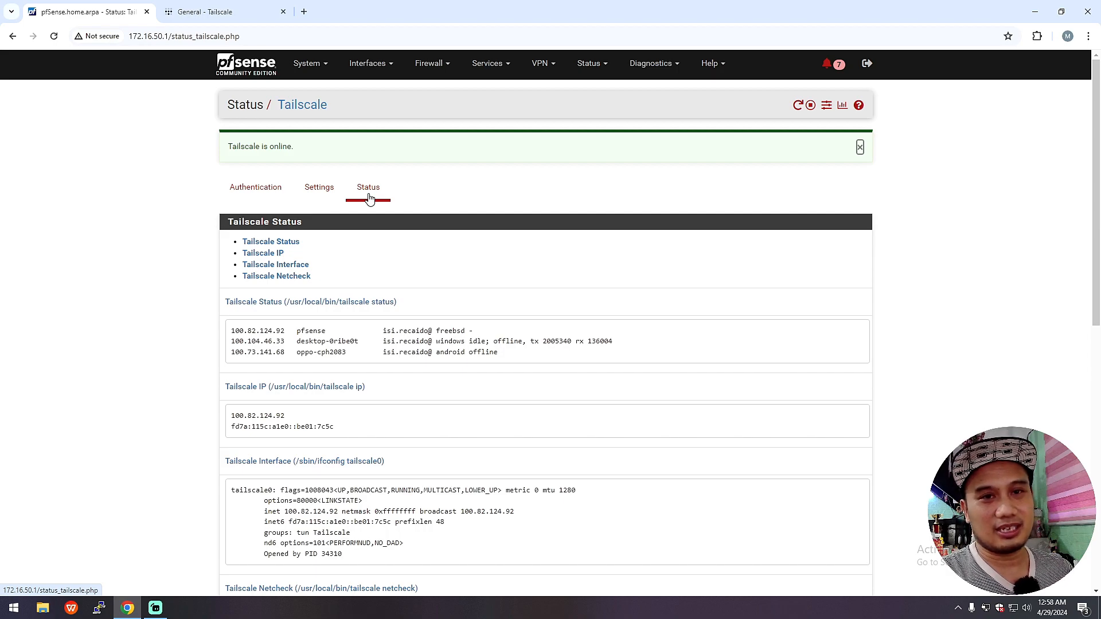
{"action": "left_click", "coordinate": [200, 12]}
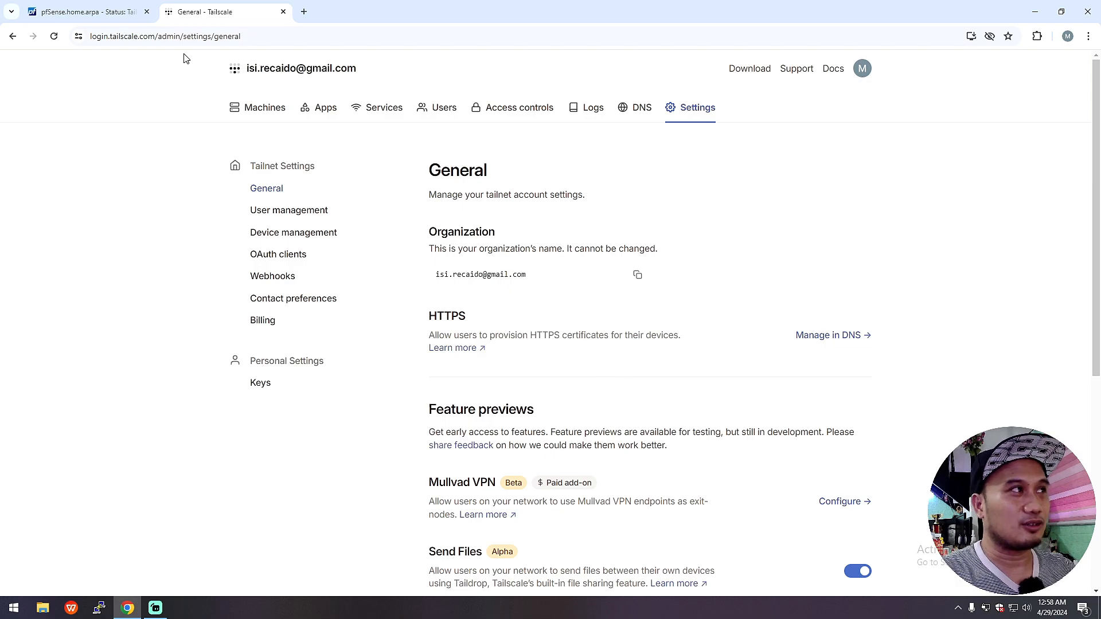
{"action": "left_click", "coordinate": [133, 9]}
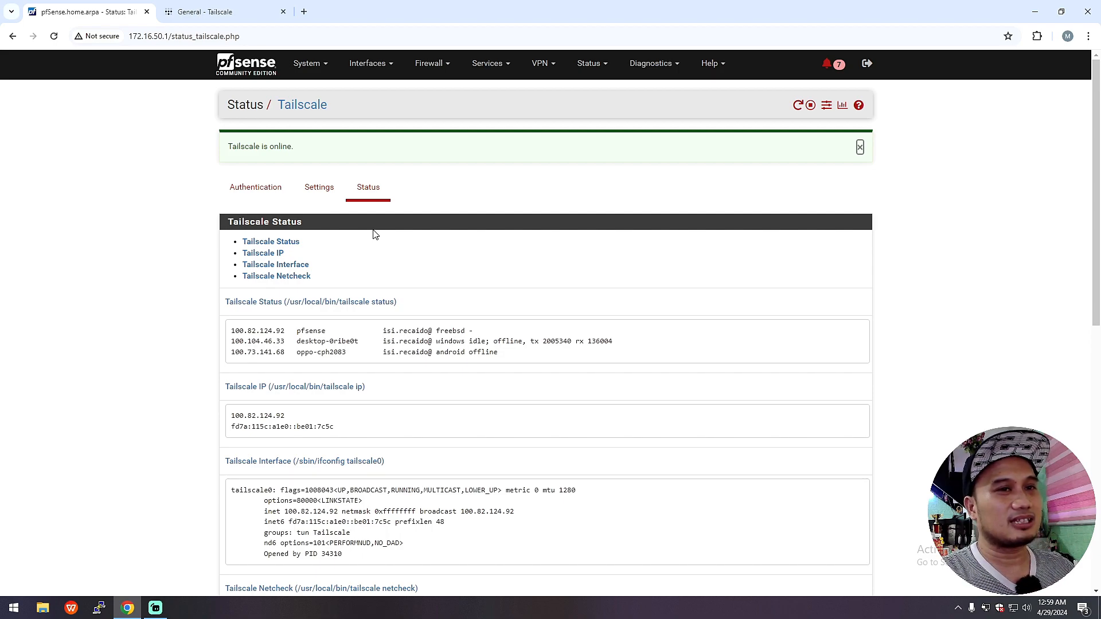
Step: Move from pfSense's Tailscale status and VPN menu back to the Tailscale admin console's General settings
{"action": "left_click", "coordinate": [213, 12]}
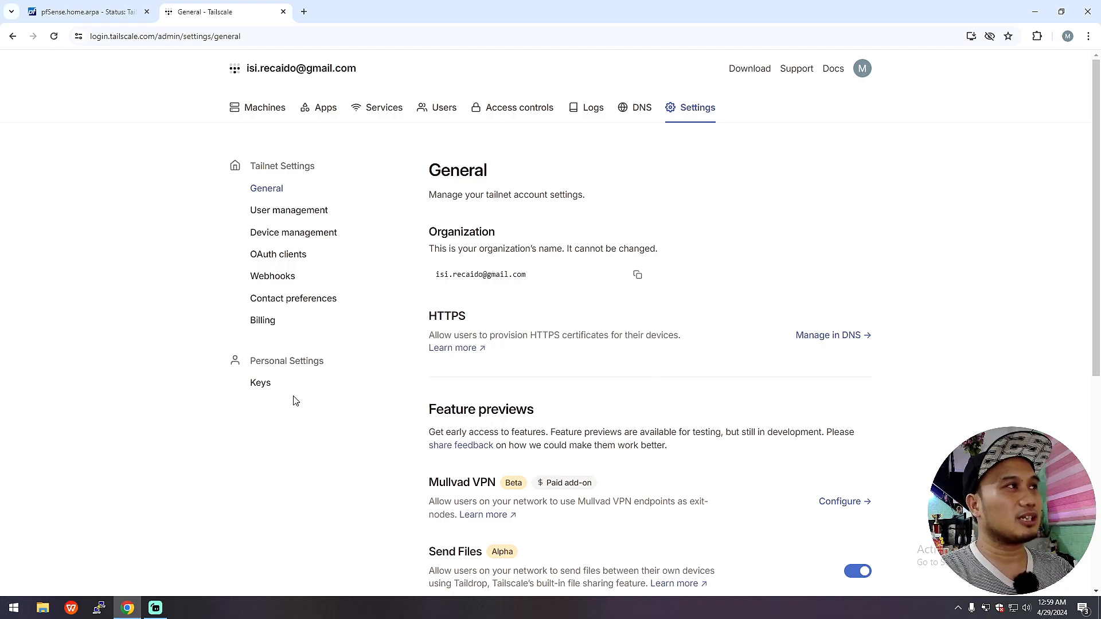
{"action": "left_click", "coordinate": [116, 13]}
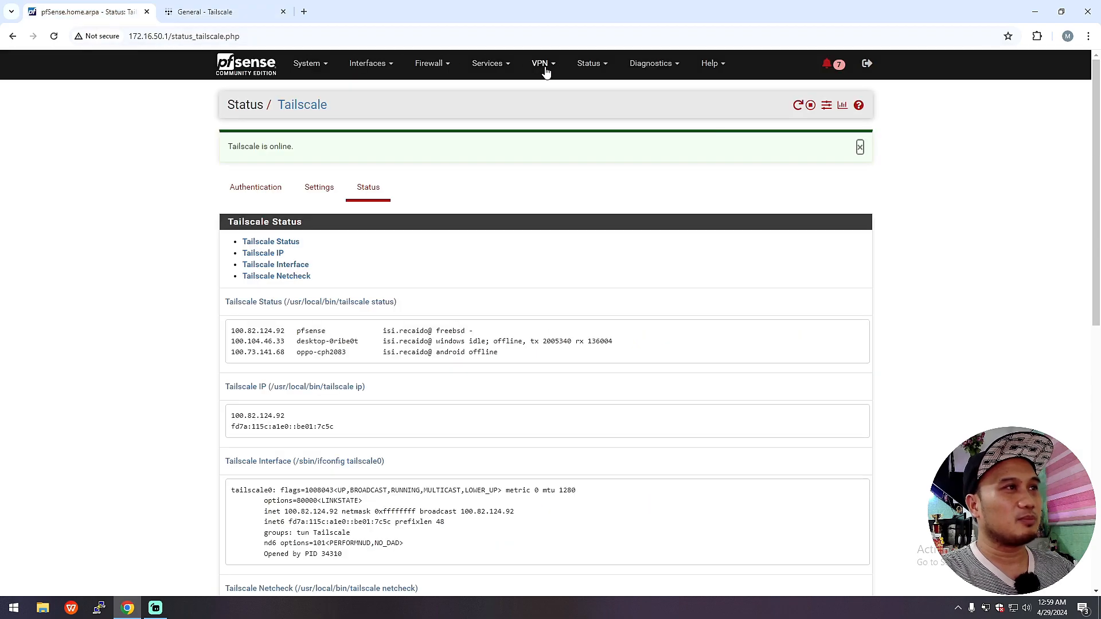
{"action": "left_click", "coordinate": [542, 64]}
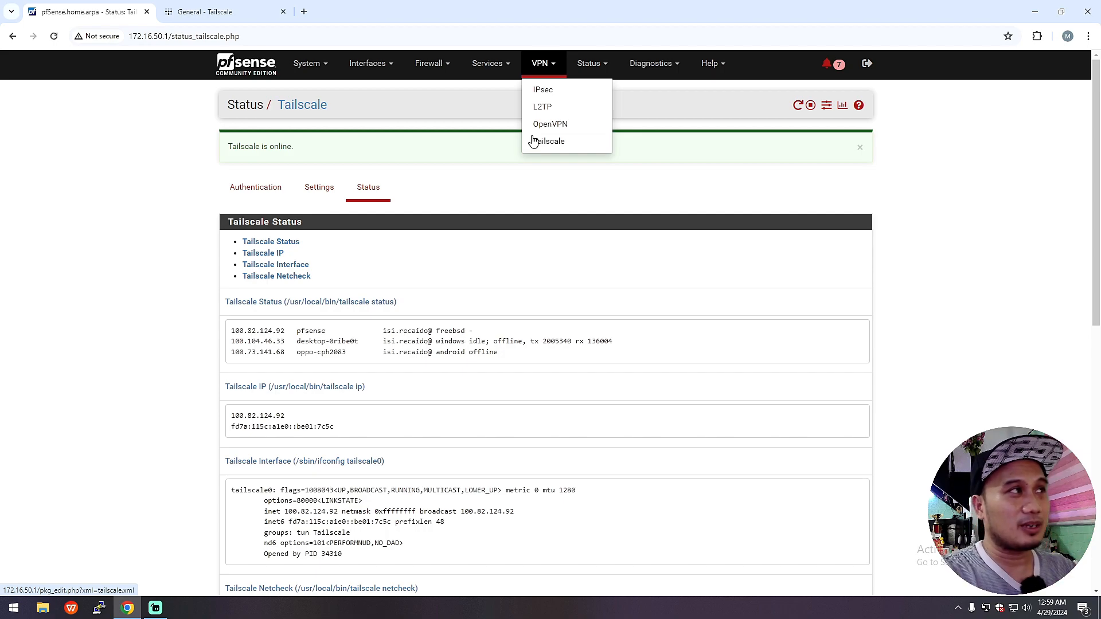
{"action": "left_click", "coordinate": [207, 17]}
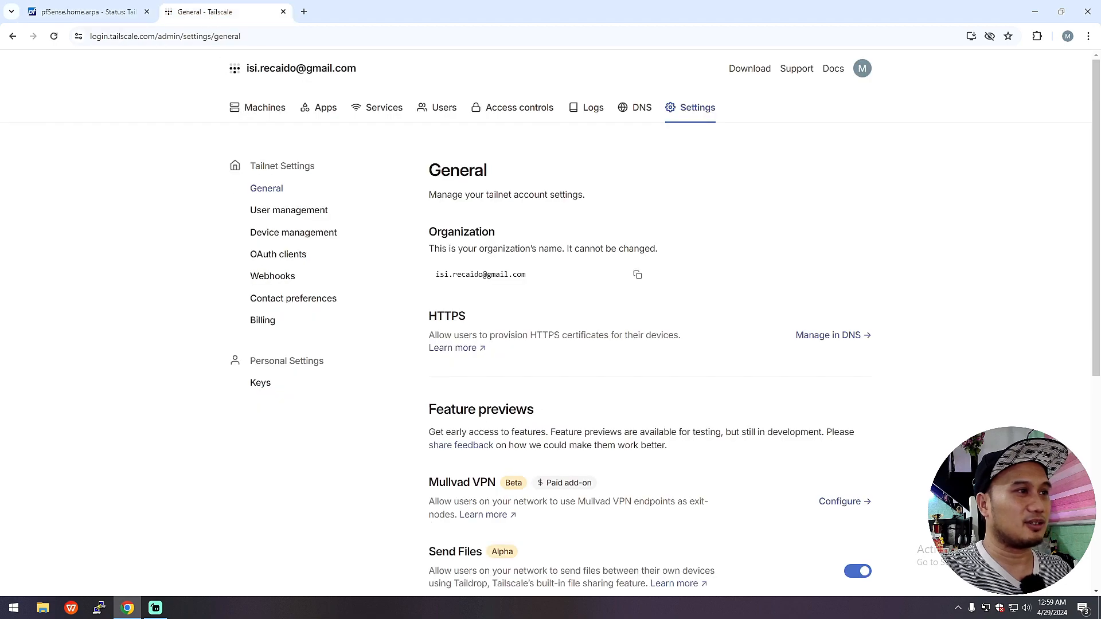